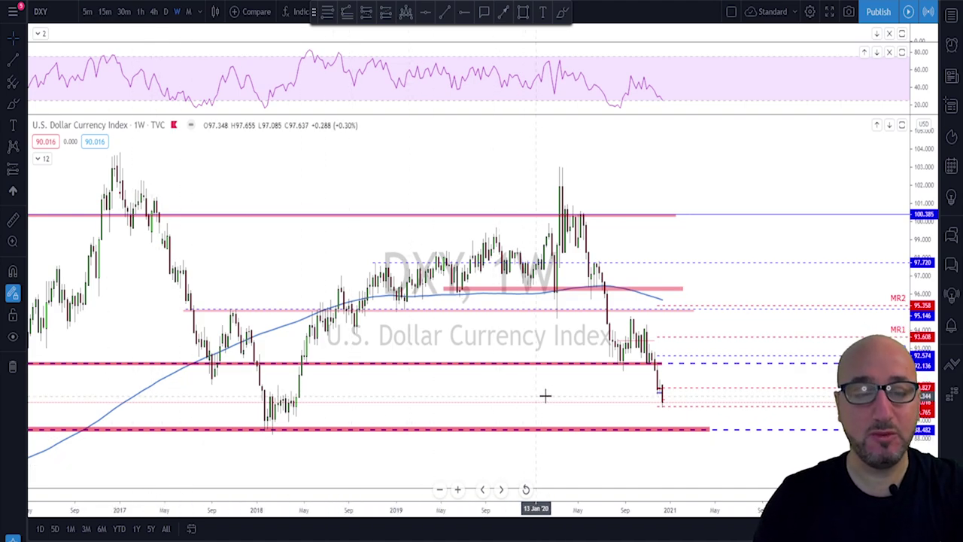
Step: Brush a line over the broken 92.136 support on the weekly chart and circle the early-2018 low near 88.482
scroll(559, 393, down, 1)
scroll(581, 409, down, 1)
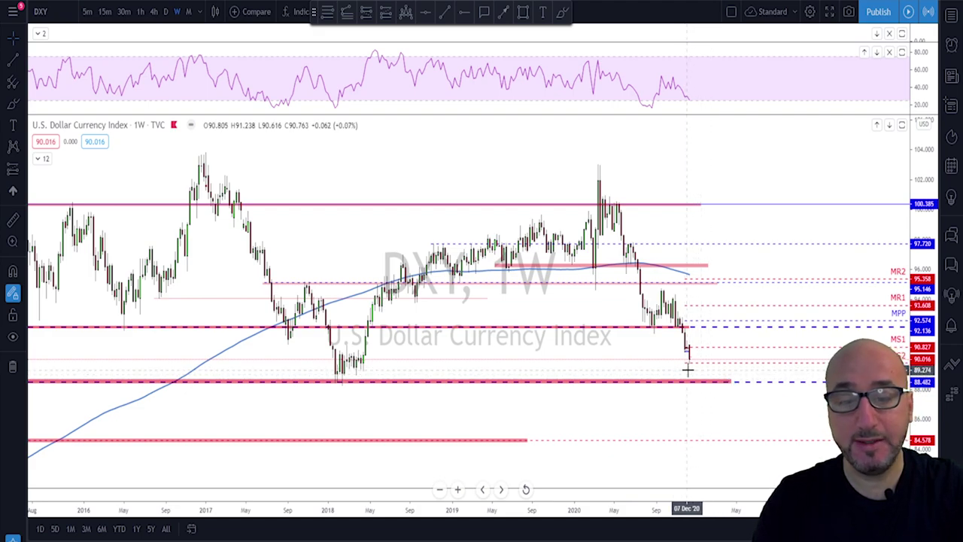
scroll(688, 369, down, 1)
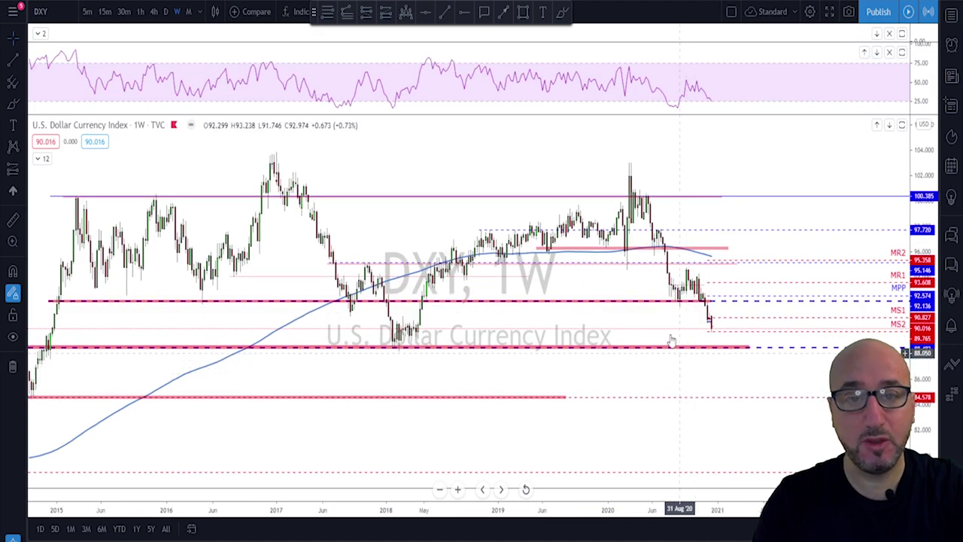
click(564, 14)
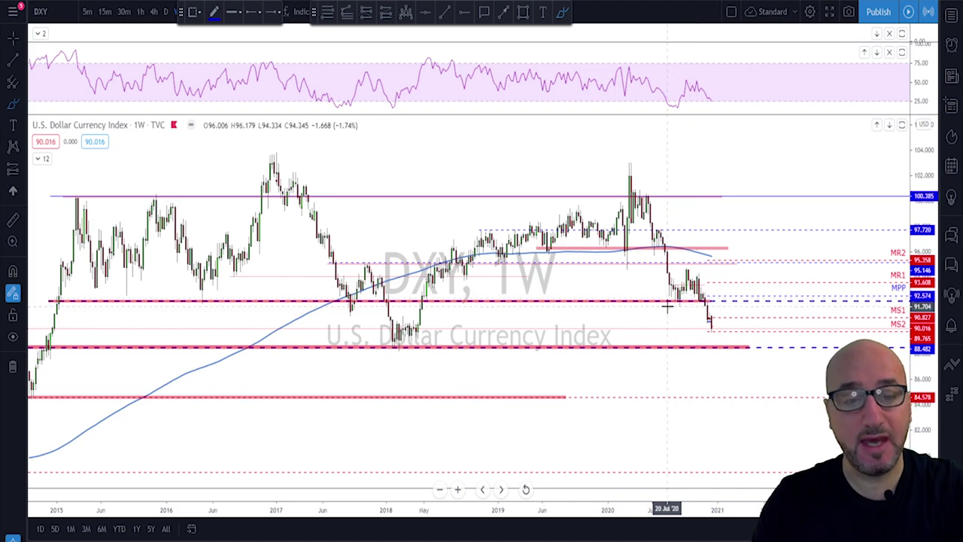
drag(668, 302, 715, 301)
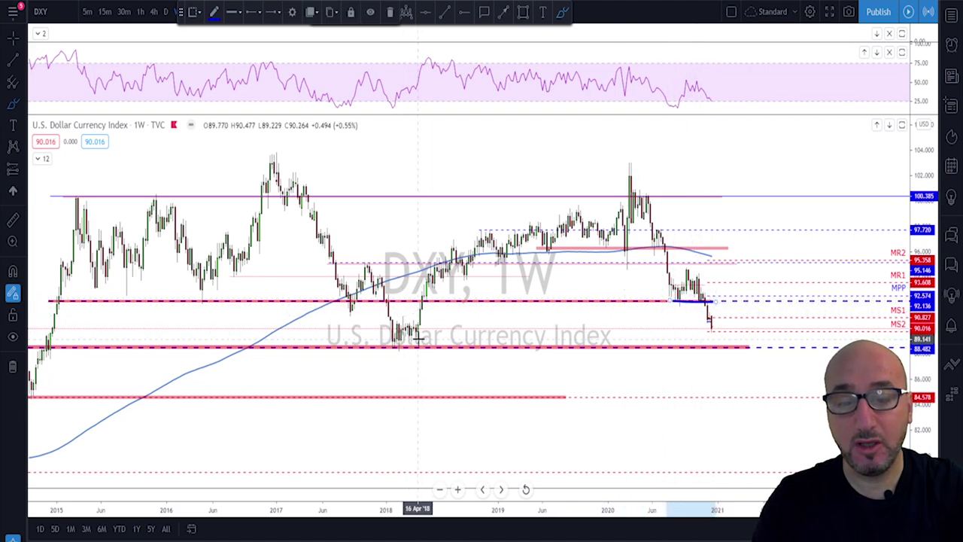
mouse_move(401, 337)
mouse_down()
mouse_move(376, 351)
mouse_move(406, 336)
mouse_move(395, 340)
mouse_up()
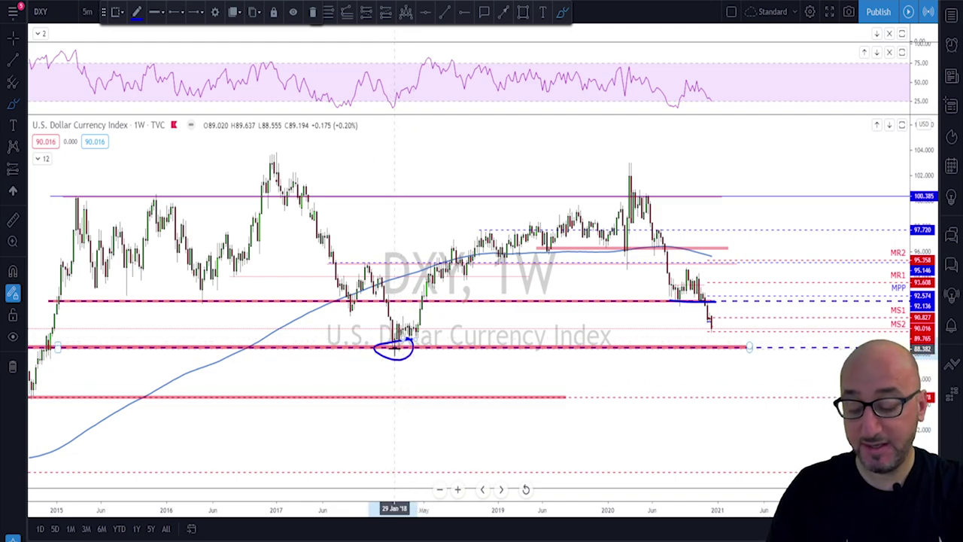
Step: Undo the circle around the 2018 low and delete the brushed line at the 92.136 support
key(ctrl+z)
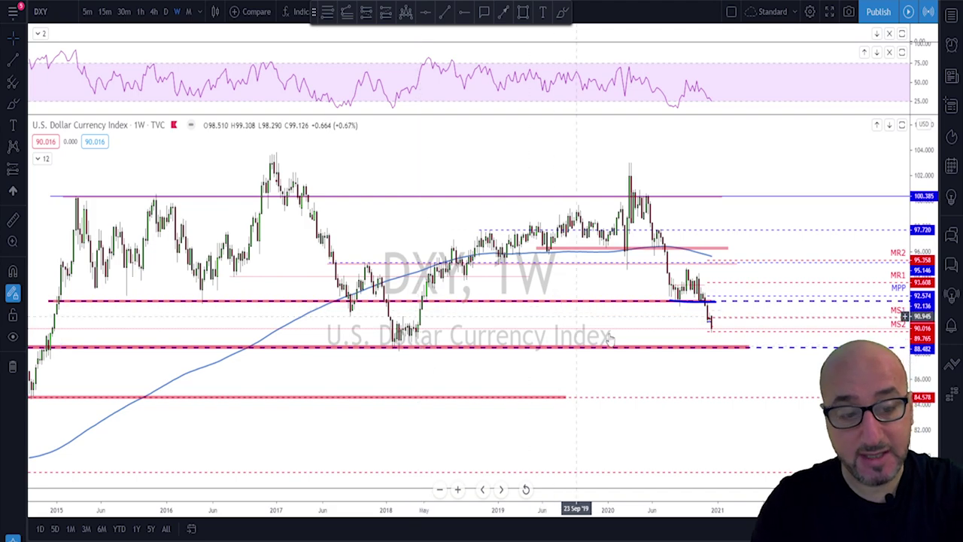
scroll(645, 356, up, 1)
right_click(667, 328)
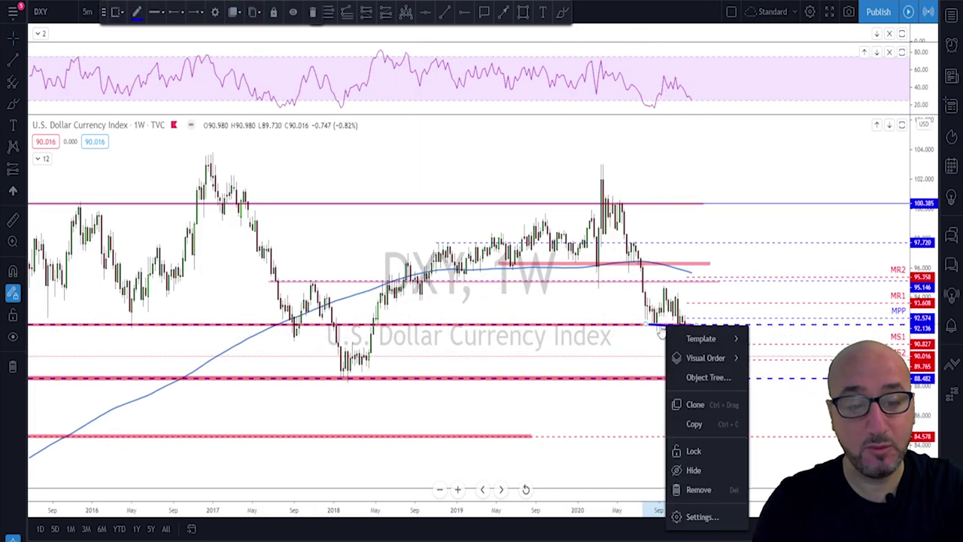
click(658, 328)
key(Delete)
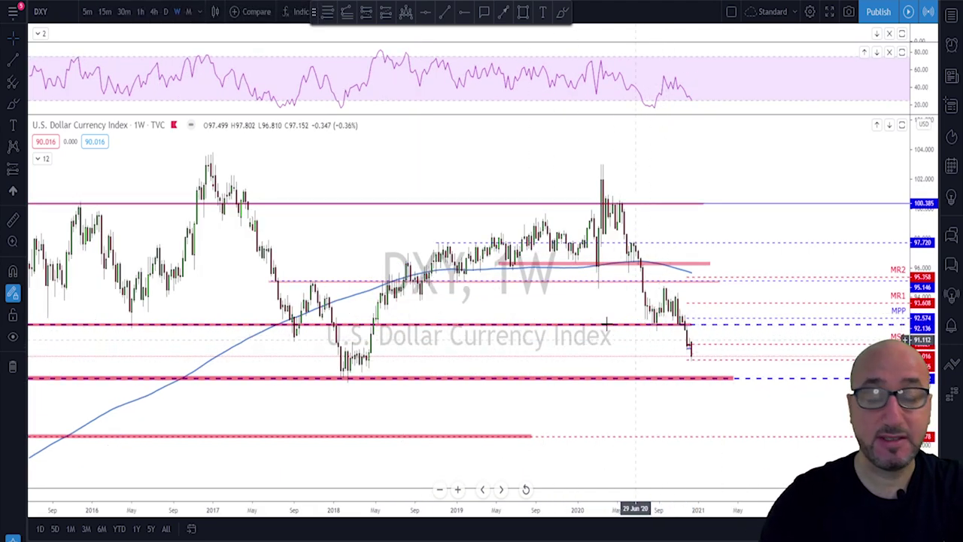
Step: Switch the DXY chart to the daily timeframe and bring the December price action into close view
click(167, 12)
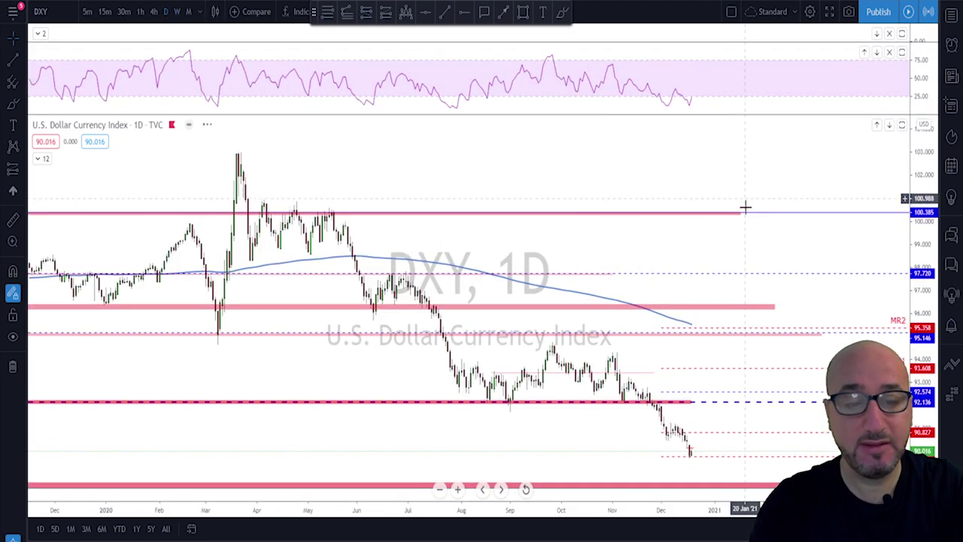
scroll(725, 251, up, 3)
scroll(566, 382, up, 2)
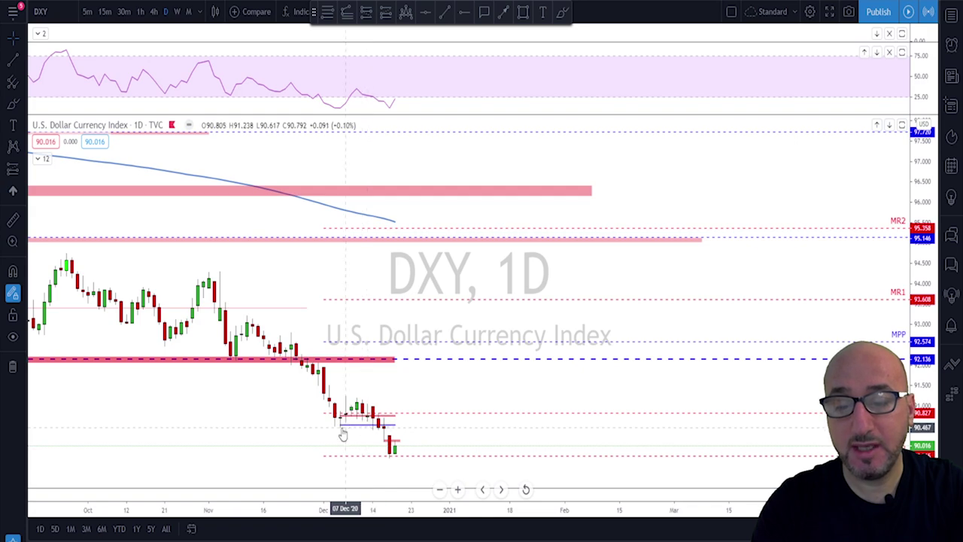
Step: Brush a line along the early-December lows on the daily chart, and remove it again
click(562, 15)
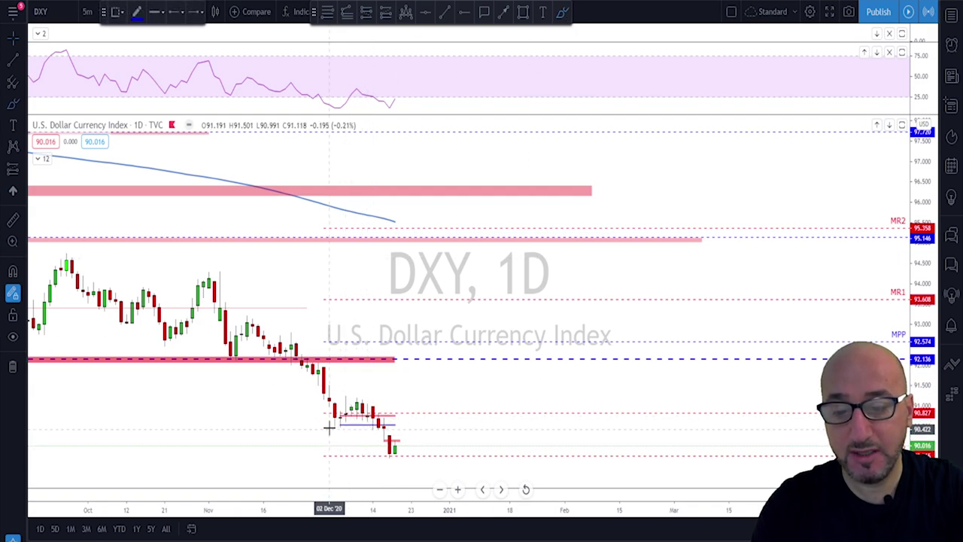
drag(329, 426, 400, 424)
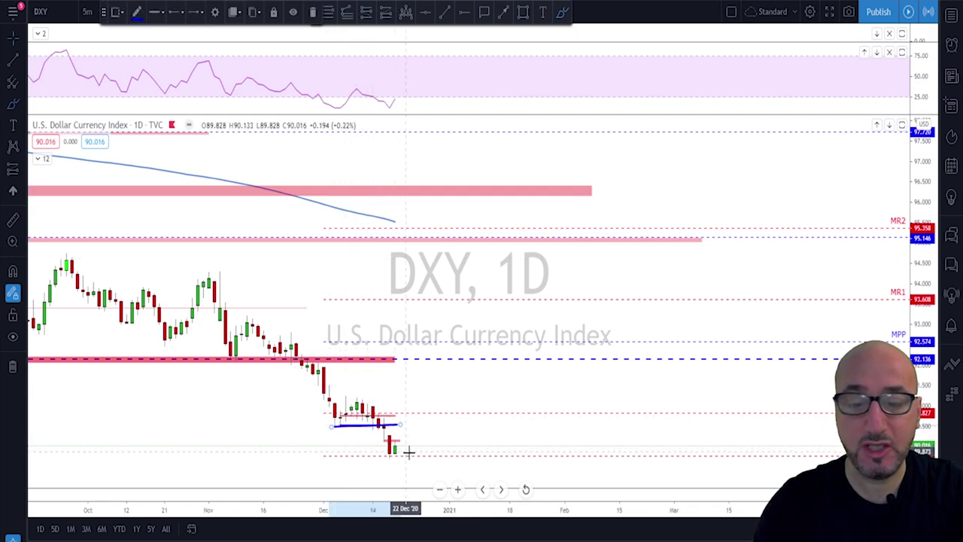
click(410, 453)
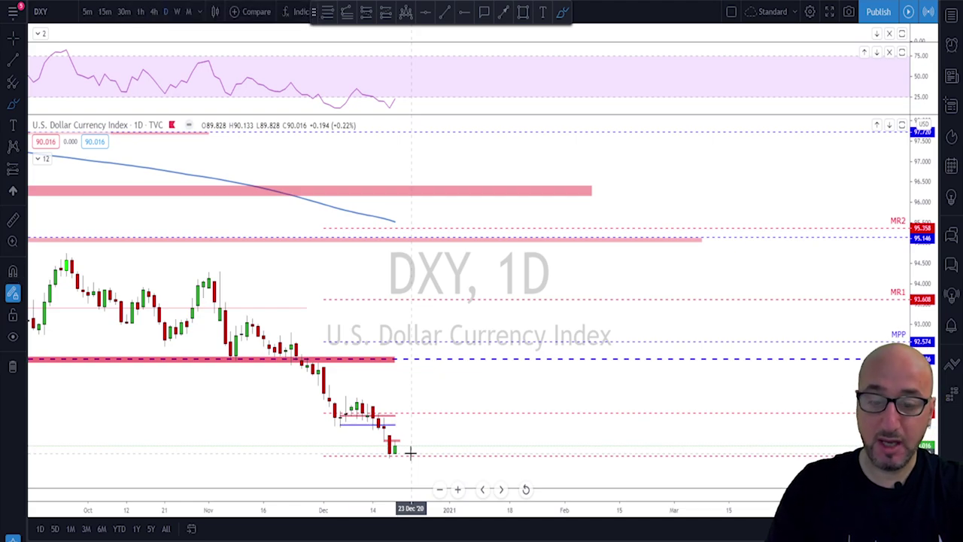
Step: Switch the DXY chart to the 4-hour timeframe with the December consolidation box in view
scroll(410, 452, down, 2)
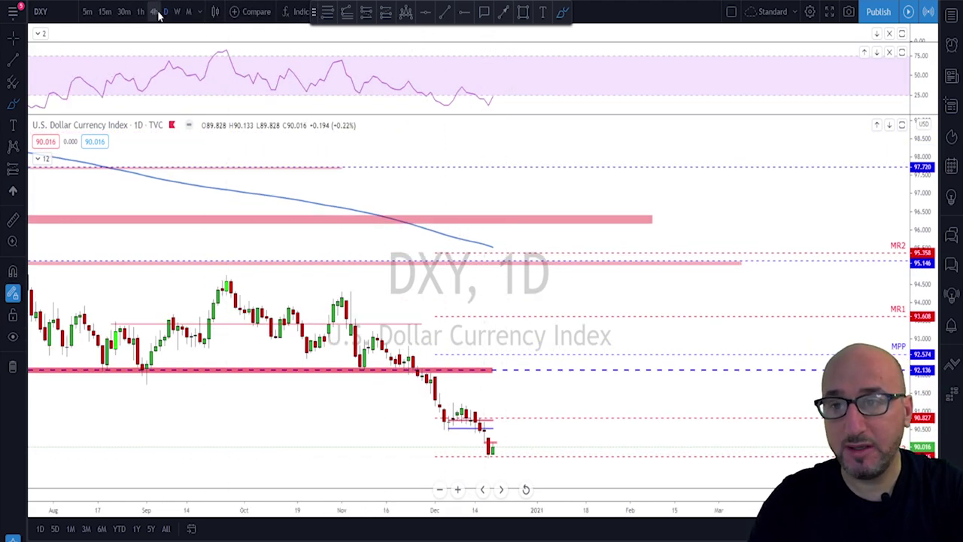
click(154, 12)
scroll(669, 402, down, 2)
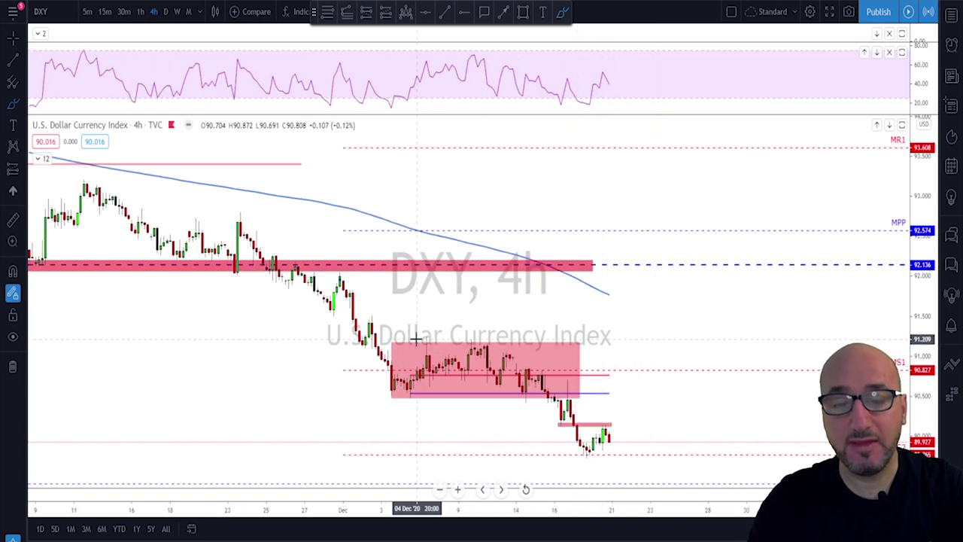
Step: Brush the zigzag decline out of the December consolidation box and mark the level at its first low, and clear the strokes
mouse_move(543, 374)
mouse_down()
mouse_move(563, 418)
mouse_move(569, 384)
mouse_move(588, 454)
mouse_up()
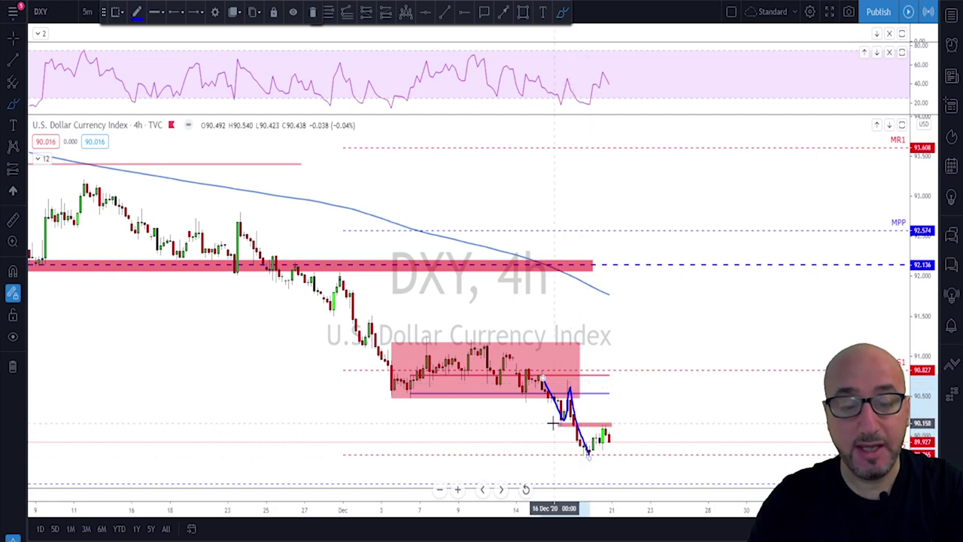
mouse_move(558, 423)
mouse_down()
mouse_move(586, 422)
mouse_move(589, 453)
mouse_move(603, 426)
mouse_move(631, 464)
mouse_up()
key(ctrl+z)
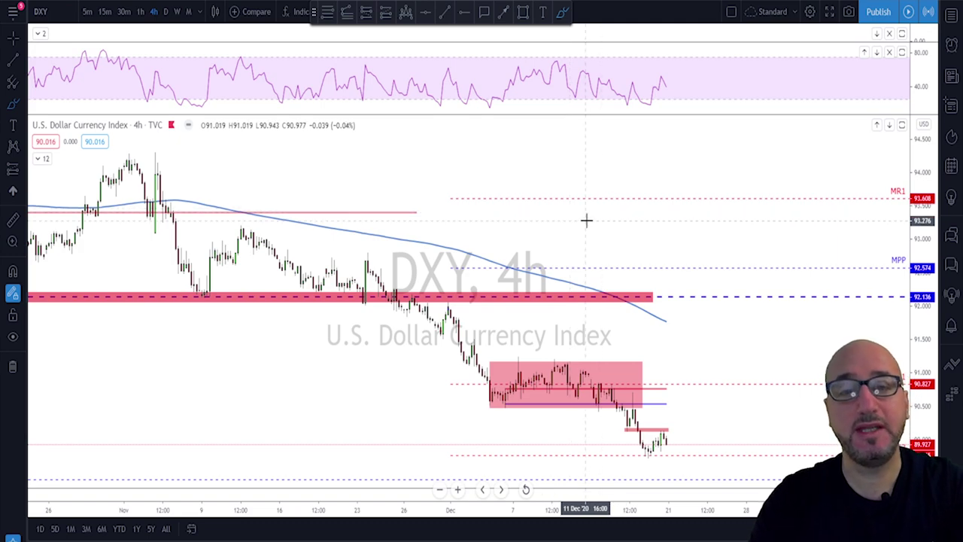
Step: Switch the chart to GOLD, review its 4-hour consolidation box, and change to the daily timeframe
scroll(575, 226, down, 1)
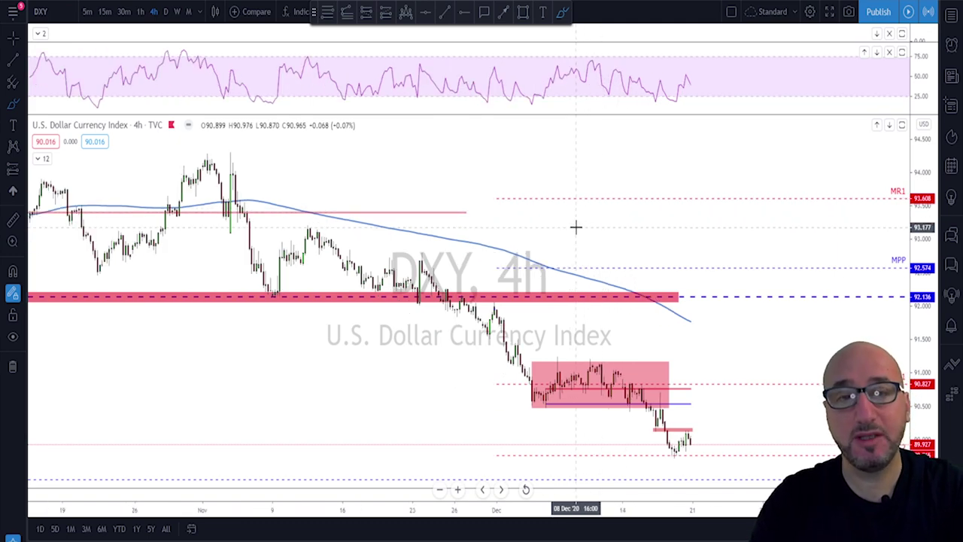
key(Down)
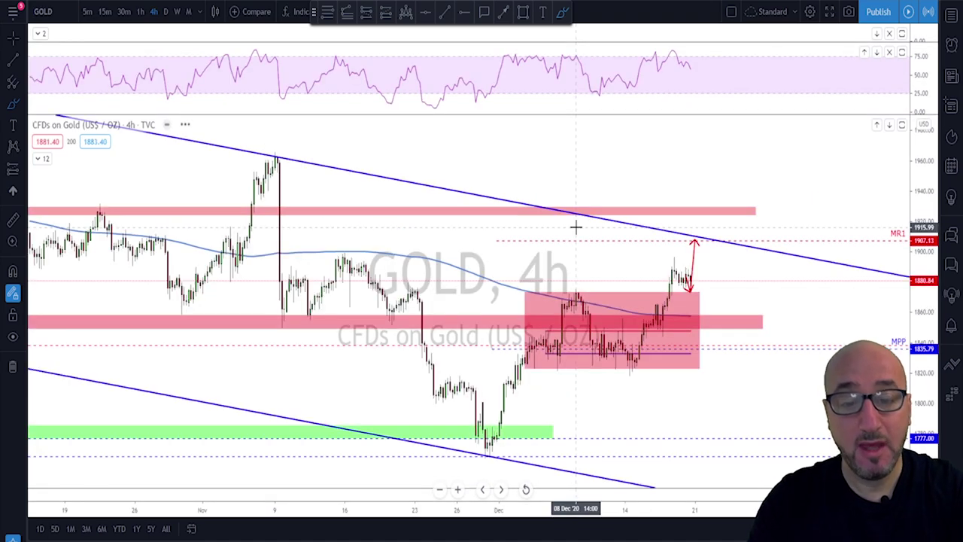
scroll(650, 268, up, 4)
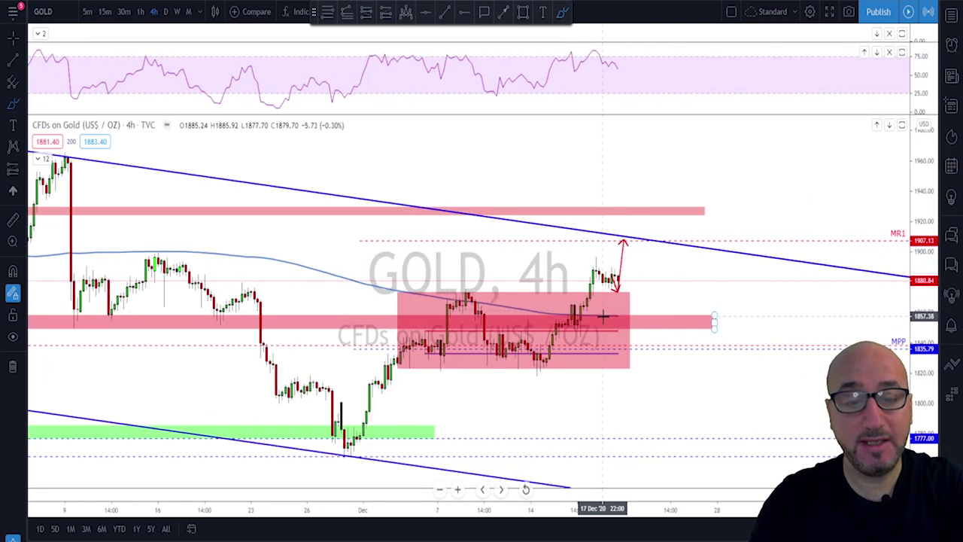
scroll(557, 305, down, 1)
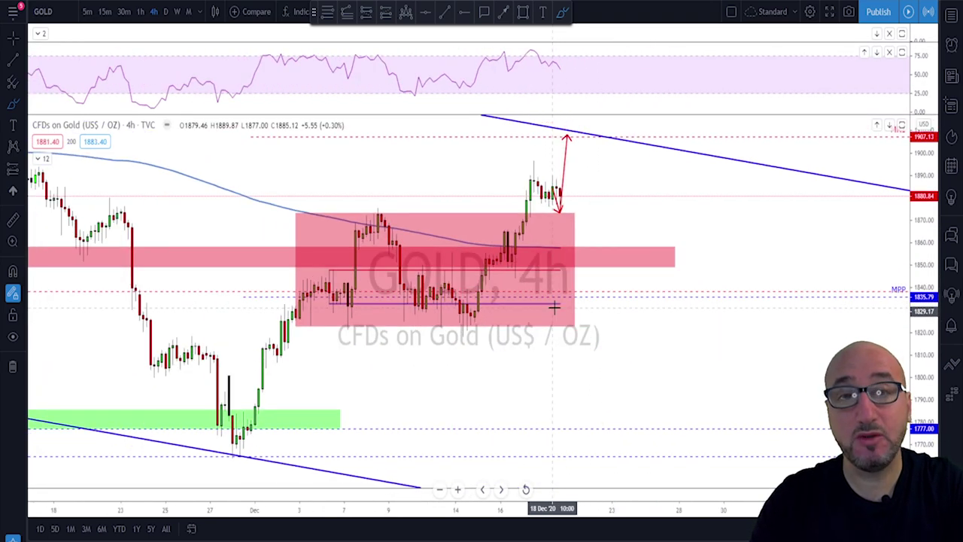
scroll(554, 307, down, 1)
click(165, 11)
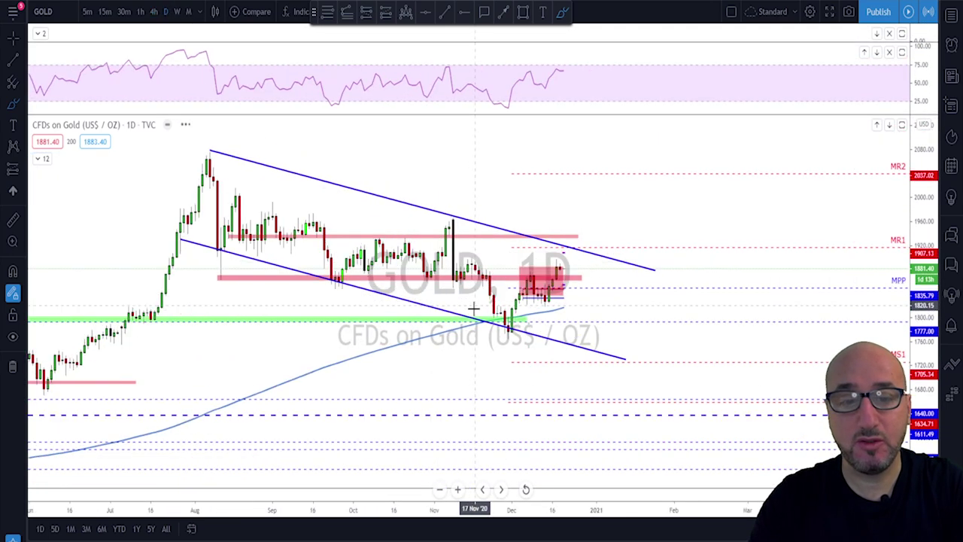
scroll(474, 308, up, 1)
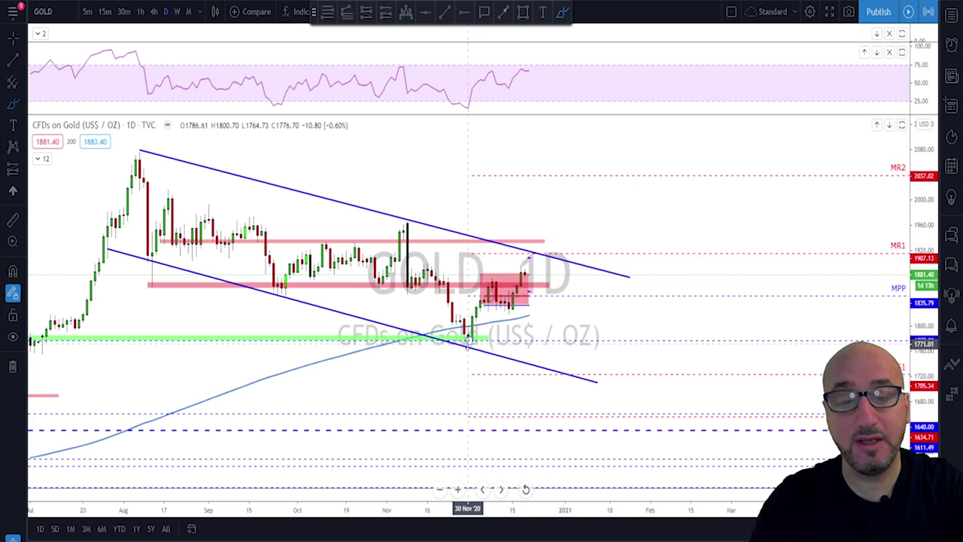
Step: Brush the rally from the 30 November low to the early-December high, and circle that low before undoing the circle
click(468, 340)
click(494, 280)
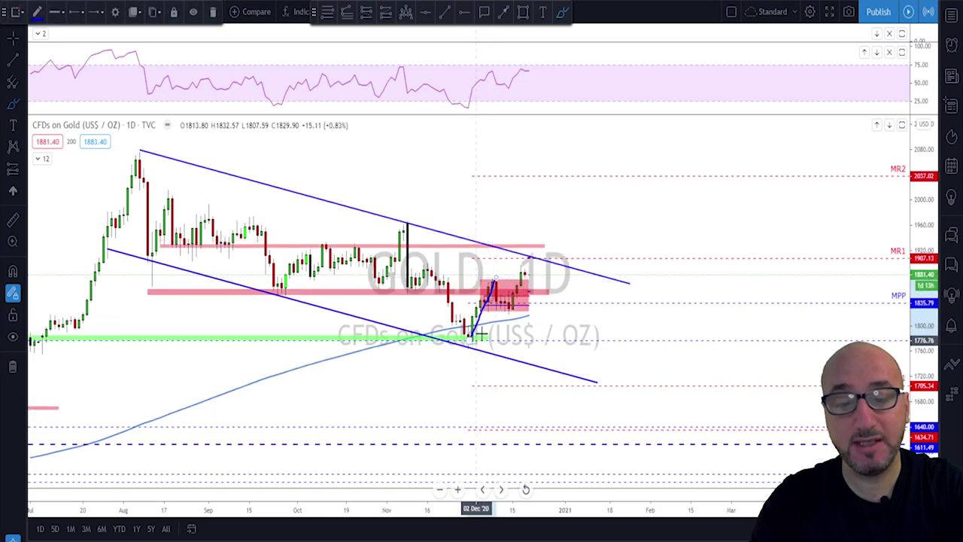
mouse_move(477, 333)
mouse_down()
mouse_move(455, 342)
mouse_move(478, 333)
mouse_up()
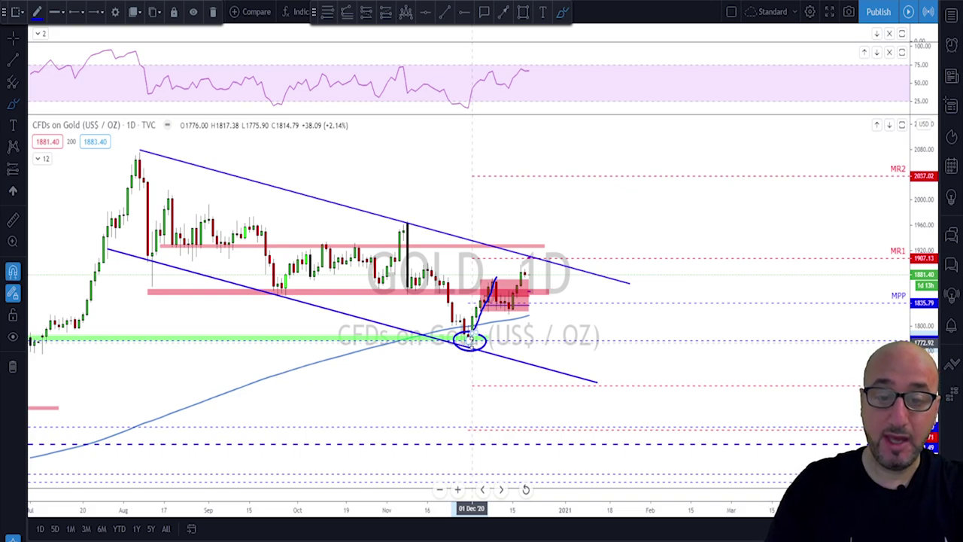
key(ctrl+z)
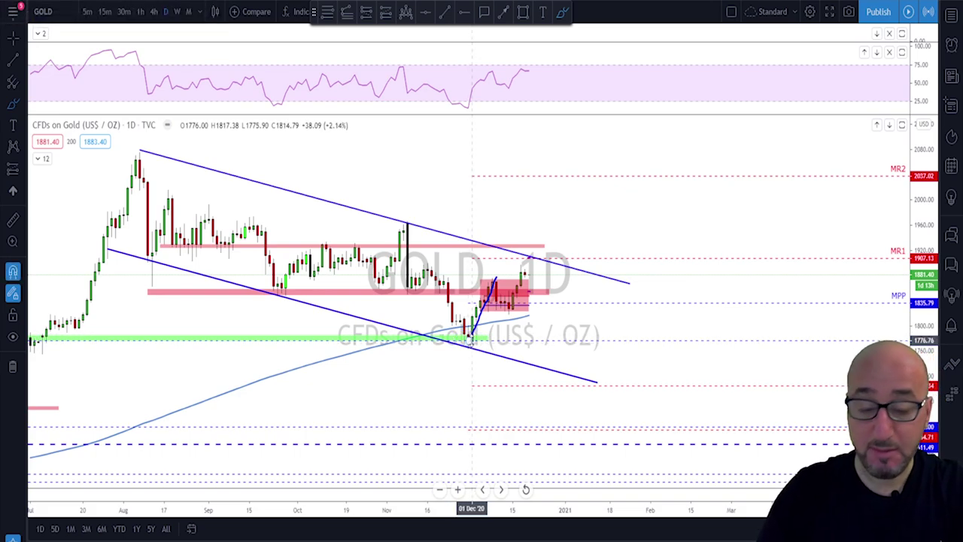
Step: Redraw the rally from the 30 November low, continue the brush path to the latest December candles, and clear it
click(489, 282)
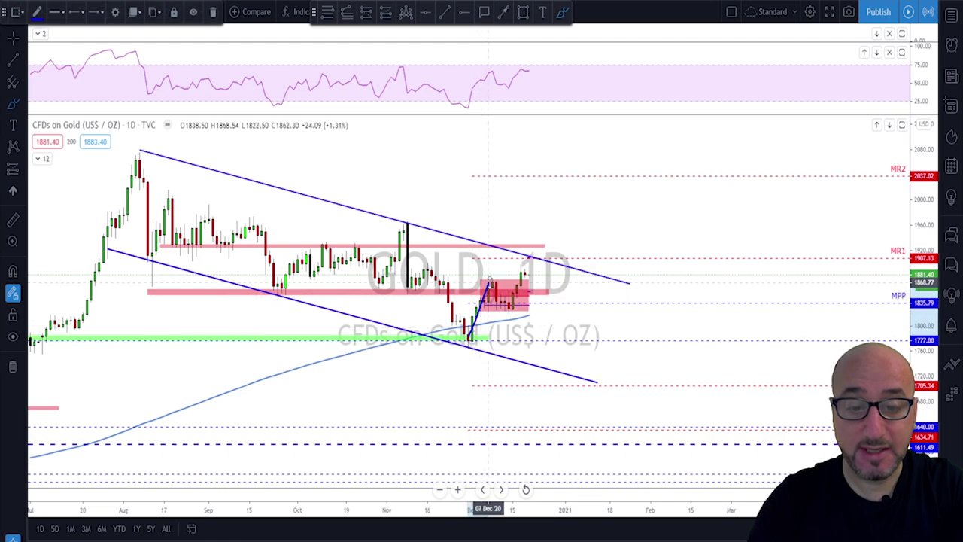
mouse_move(490, 282)
mouse_down()
mouse_move(510, 313)
mouse_move(530, 265)
mouse_move(525, 275)
mouse_up()
key(Delete)
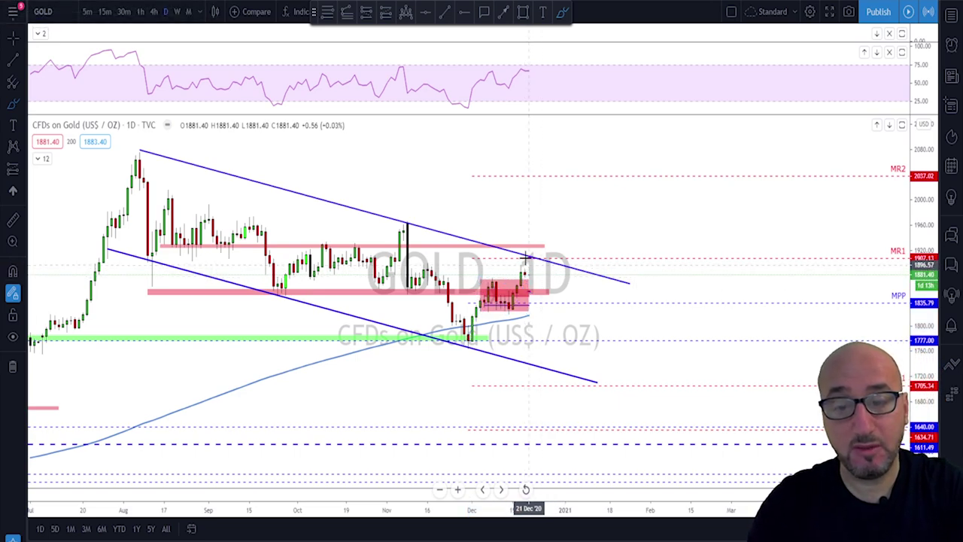
Step: Circle the two October highs at the resistance zone and sketch a breakout path above the descending channel, undoing each drawing
mouse_move(358, 241)
mouse_down()
mouse_move(318, 263)
mouse_move(343, 251)
mouse_up()
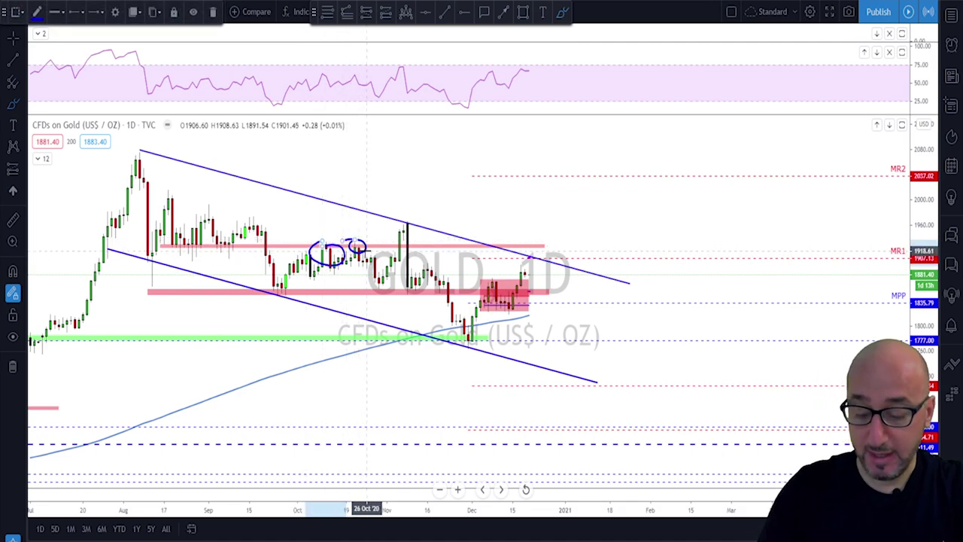
key(ctrl+z)
key(ctrl+z)
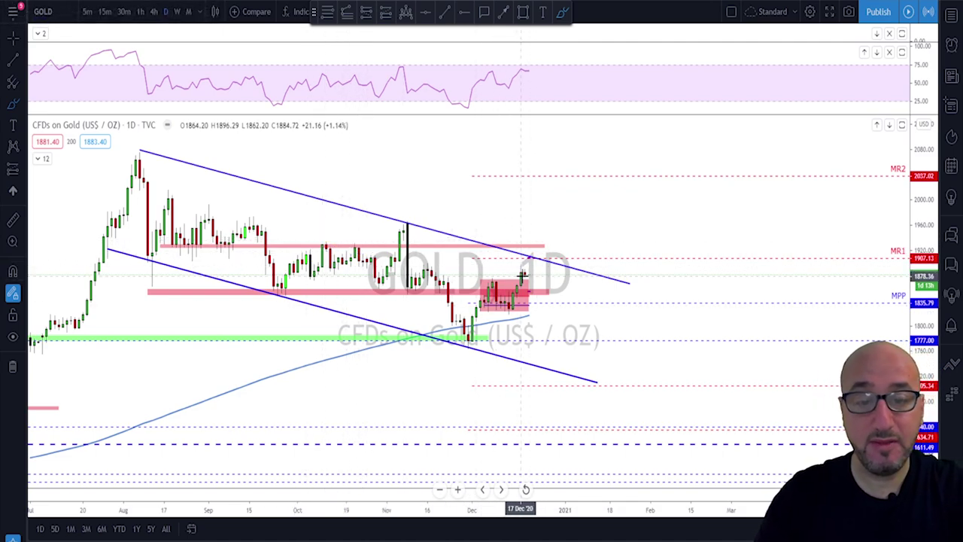
mouse_move(521, 275)
mouse_down()
mouse_move(535, 232)
mouse_move(547, 255)
mouse_move(567, 208)
mouse_move(563, 150)
mouse_up()
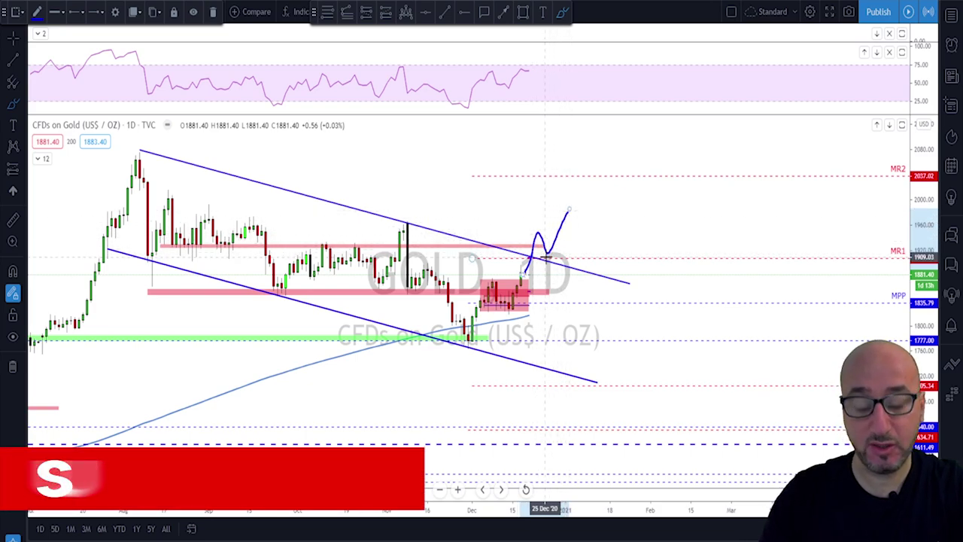
key(ctrl+z)
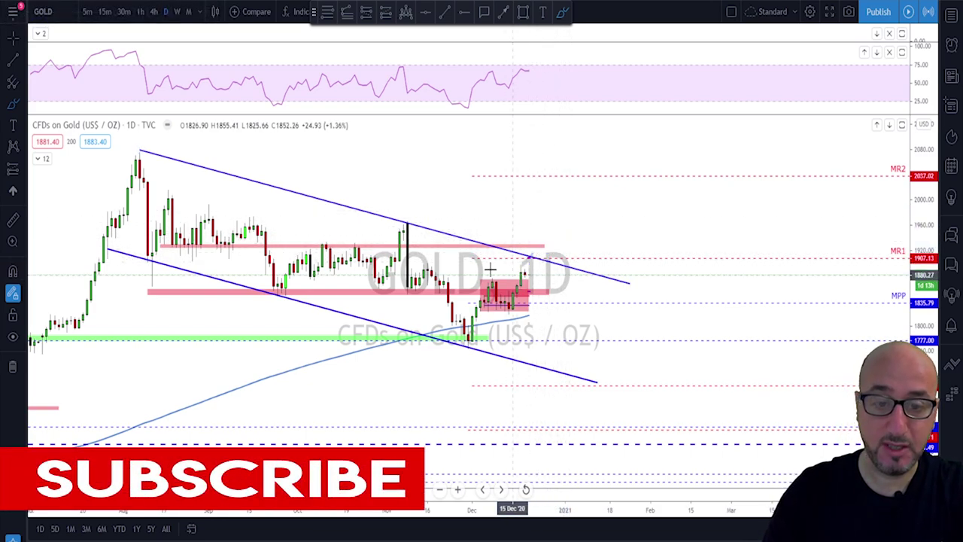
Step: Switch the gold chart to the 1-hour timeframe and frame the December range box together with the latest price action
click(154, 11)
click(140, 12)
scroll(599, 208, down, 5)
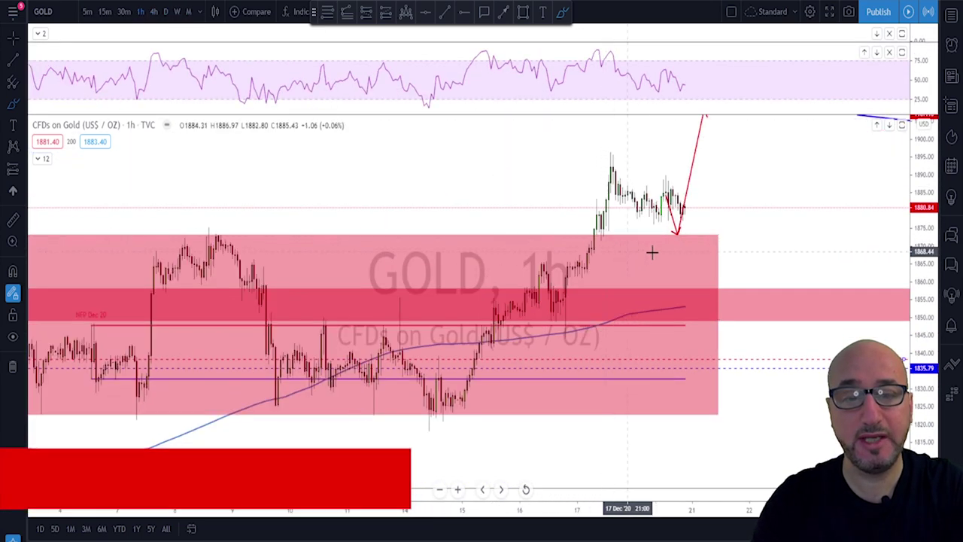
scroll(745, 310, up, 3)
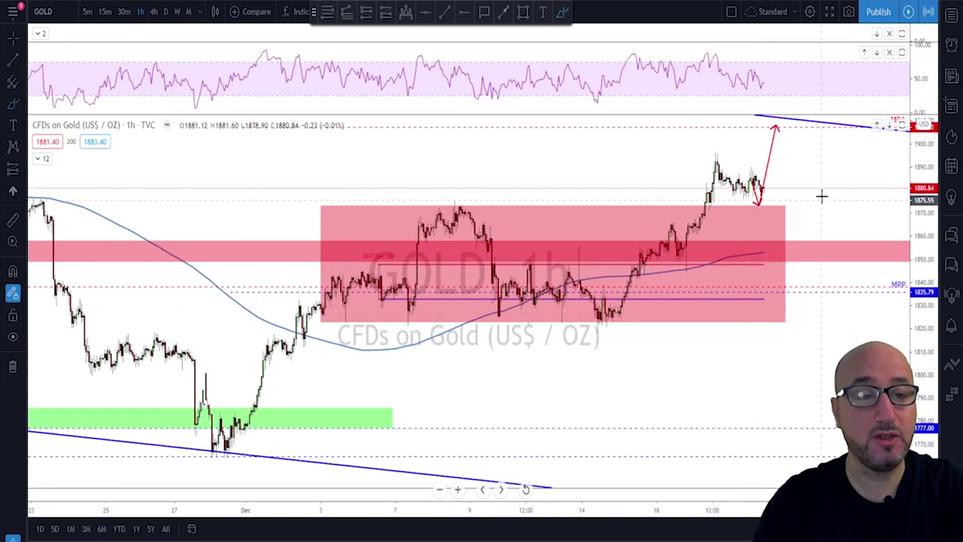
drag(821, 196, 696, 204)
click(562, 11)
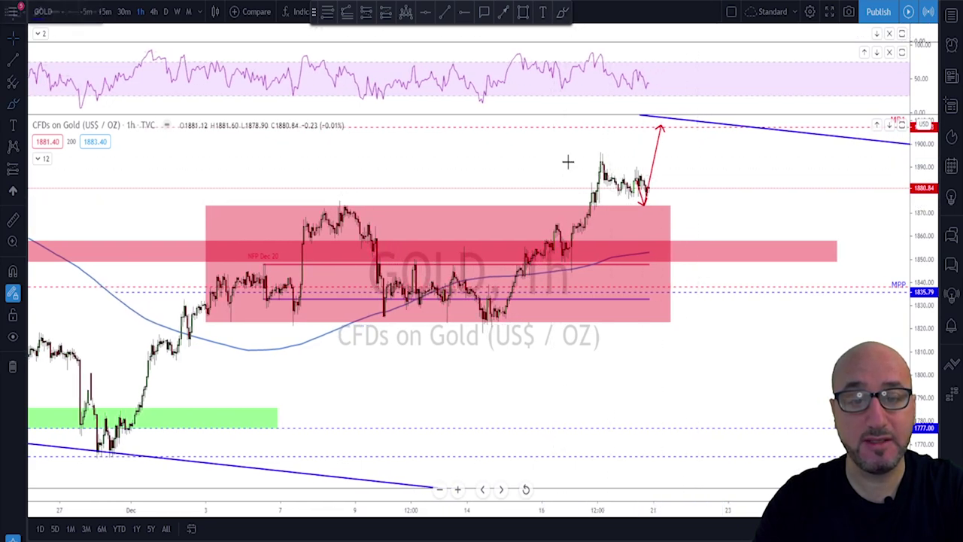
Step: Brush the mid-December gold rally with a zigzag consolidation between two descending flag boundaries, and clear the drawings
mouse_move(495, 316)
mouse_down()
mouse_move(605, 154)
mouse_move(640, 201)
mouse_move(669, 178)
mouse_move(677, 210)
mouse_move(690, 162)
mouse_up()
drag(595, 153, 693, 191)
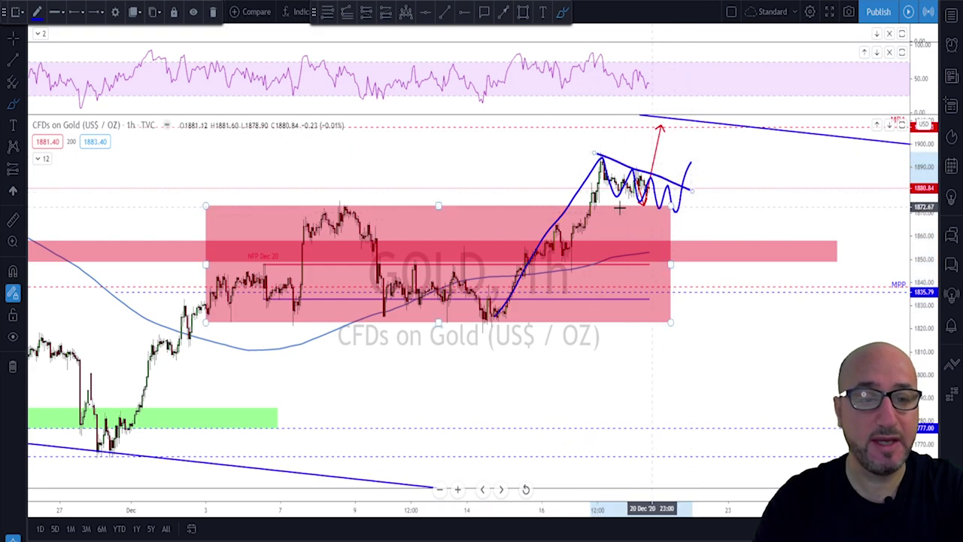
drag(601, 192, 684, 212)
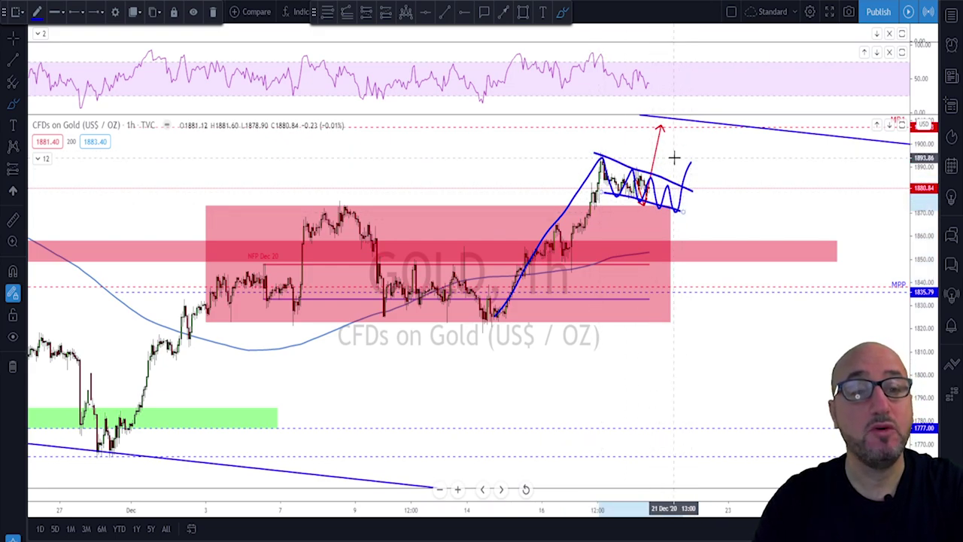
scroll(672, 157, down, 2)
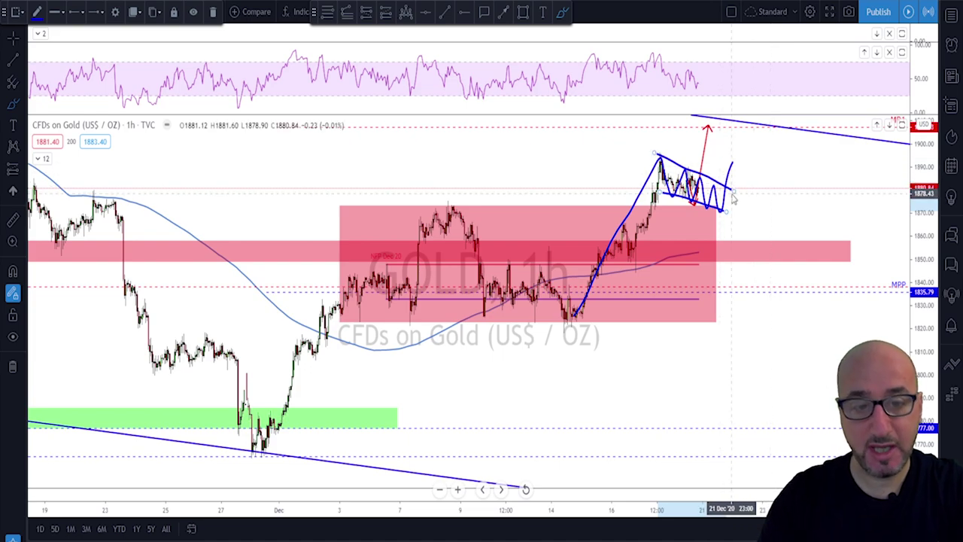
key(Delete)
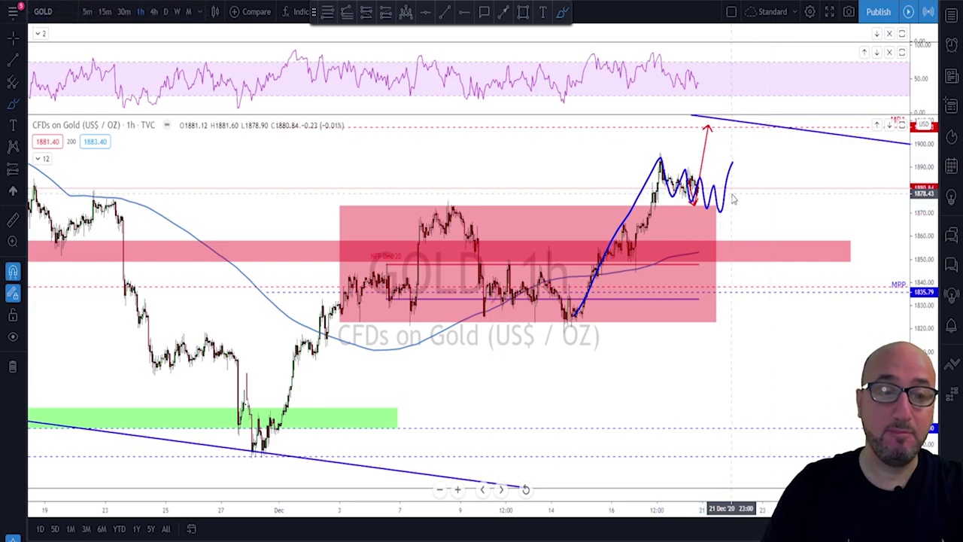
key(Delete)
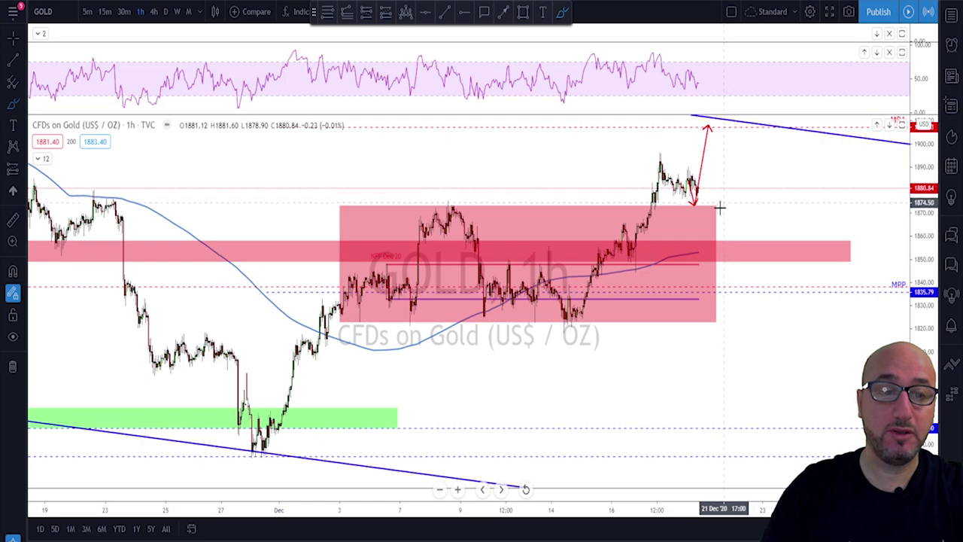
scroll(718, 211, up, 2)
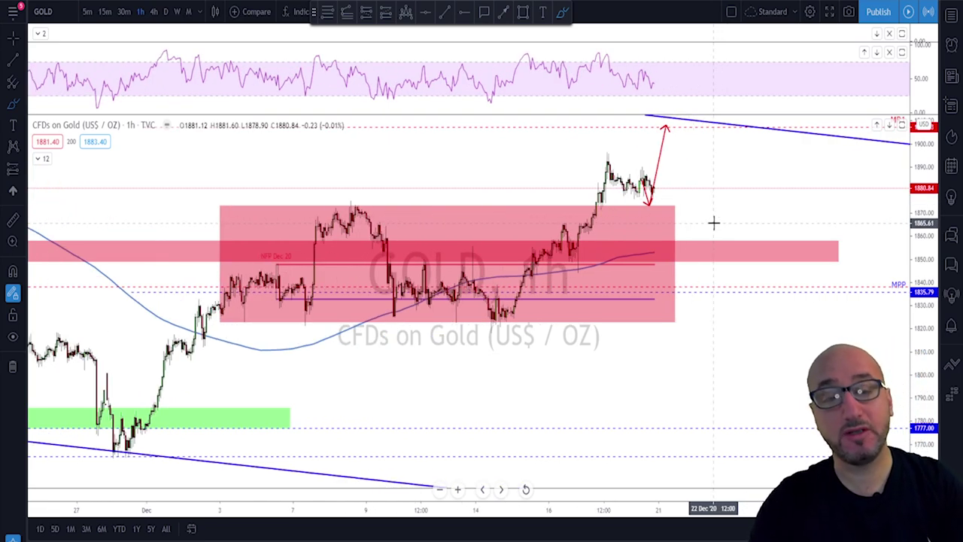
Step: Open the USOIL chart and switch it to the daily timeframe, framing the latest candles near the MR1 level
key(space)
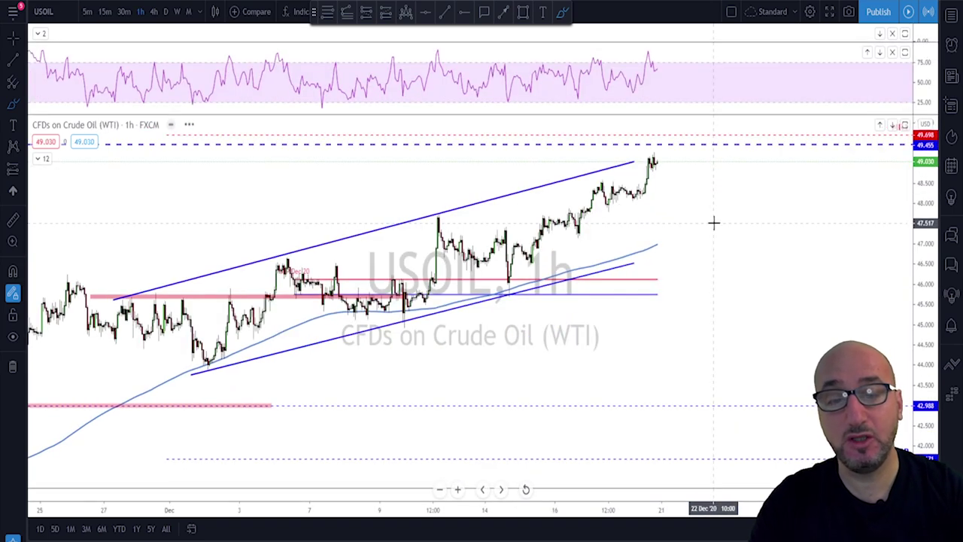
click(166, 11)
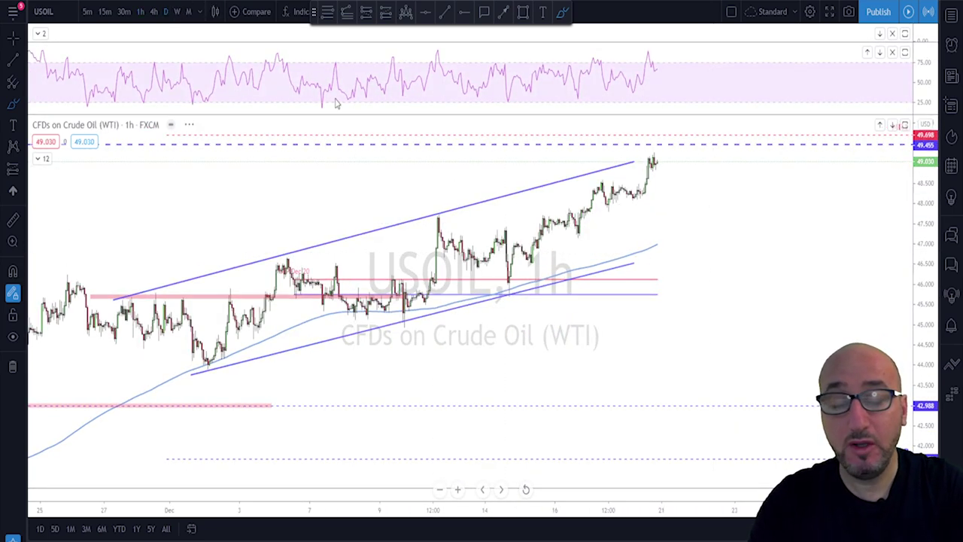
scroll(549, 311, up, 4)
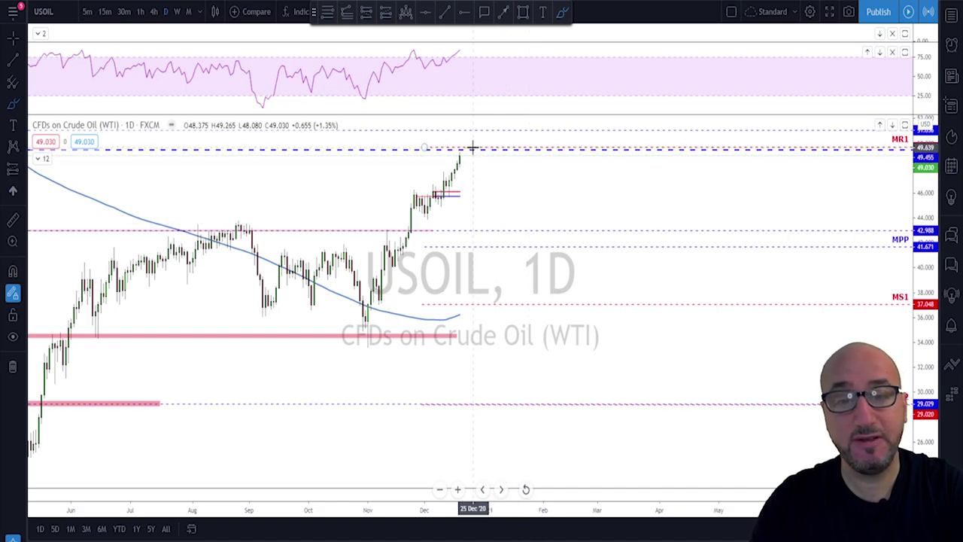
scroll(429, 165, down, 1)
Step: Switch USOIL to the weekly timeframe, circle the mid-to-late 2019 lows along the moving average, and delete the circle
click(177, 11)
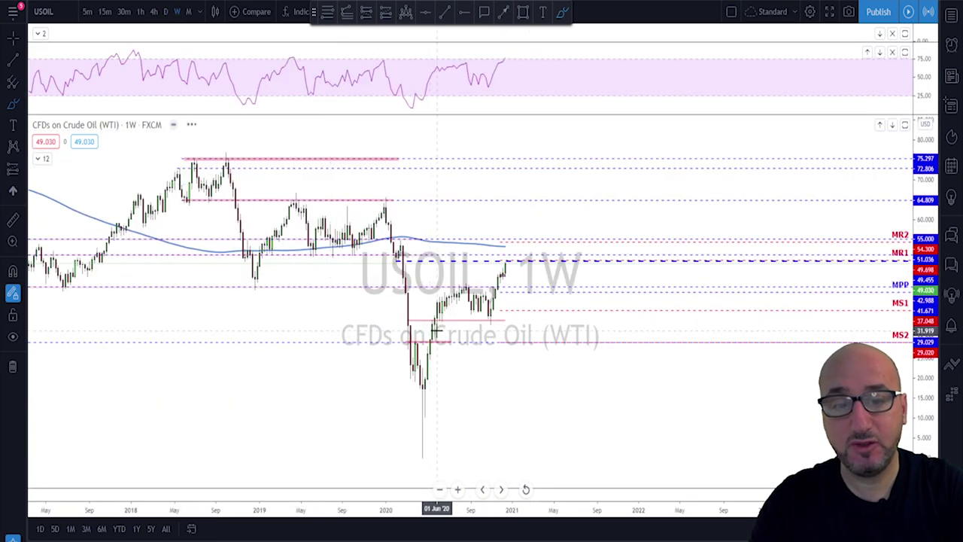
scroll(419, 323, up, 1)
scroll(407, 318, down, 2)
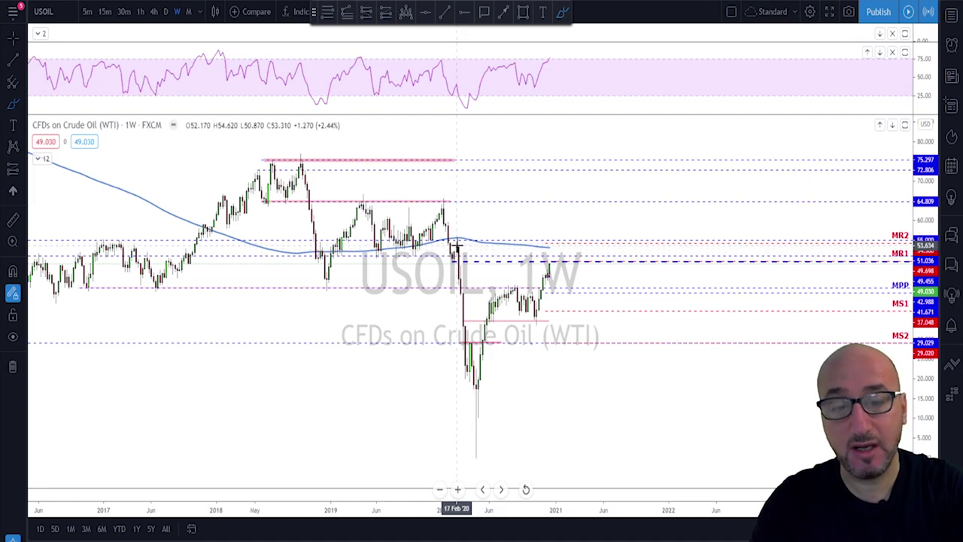
scroll(426, 265, down, 2)
scroll(440, 283, up, 2)
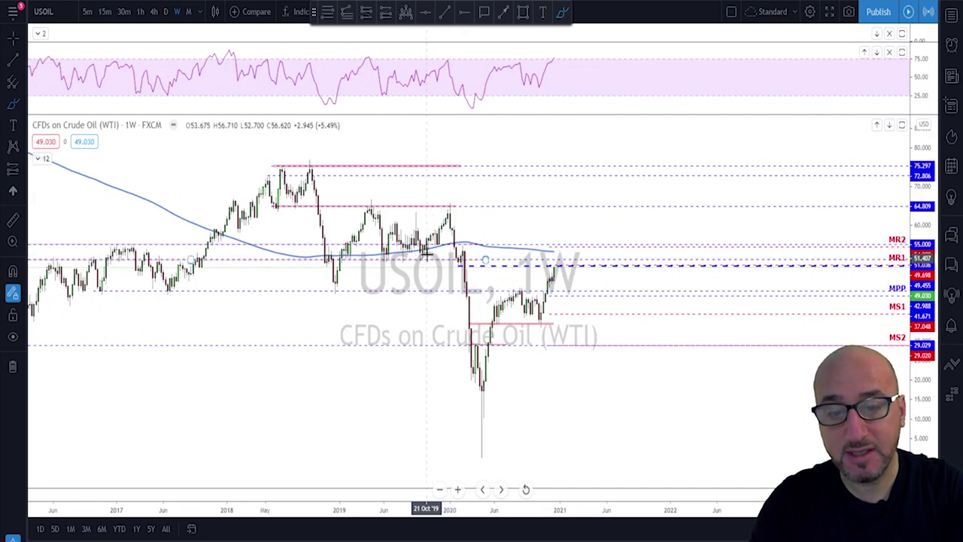
mouse_move(436, 253)
mouse_down()
mouse_move(383, 257)
mouse_move(423, 264)
mouse_move(430, 253)
mouse_up()
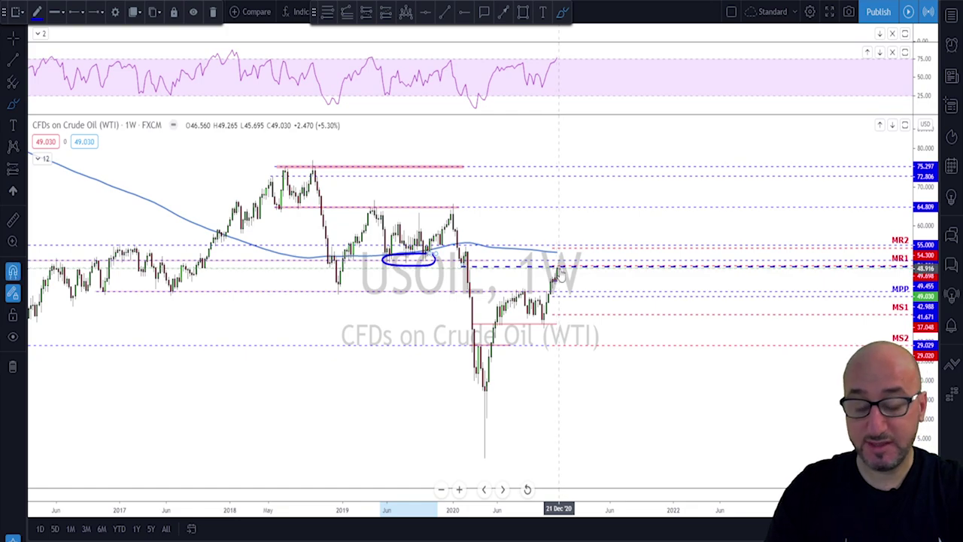
key(Delete)
Step: Switch USOIL to the 4-hour timeframe, brush a rounded peak turning down at the 49.455 dashed level, and delete it
click(166, 12)
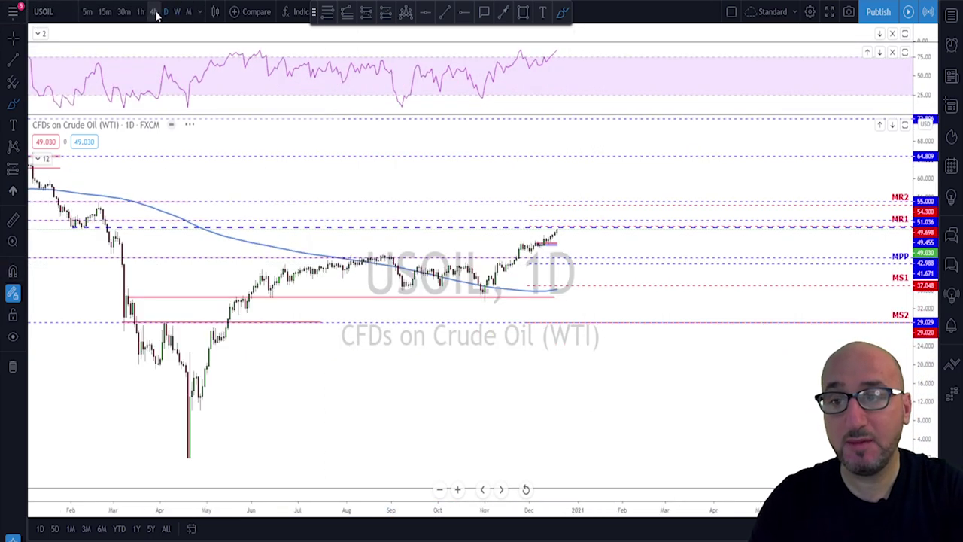
click(154, 12)
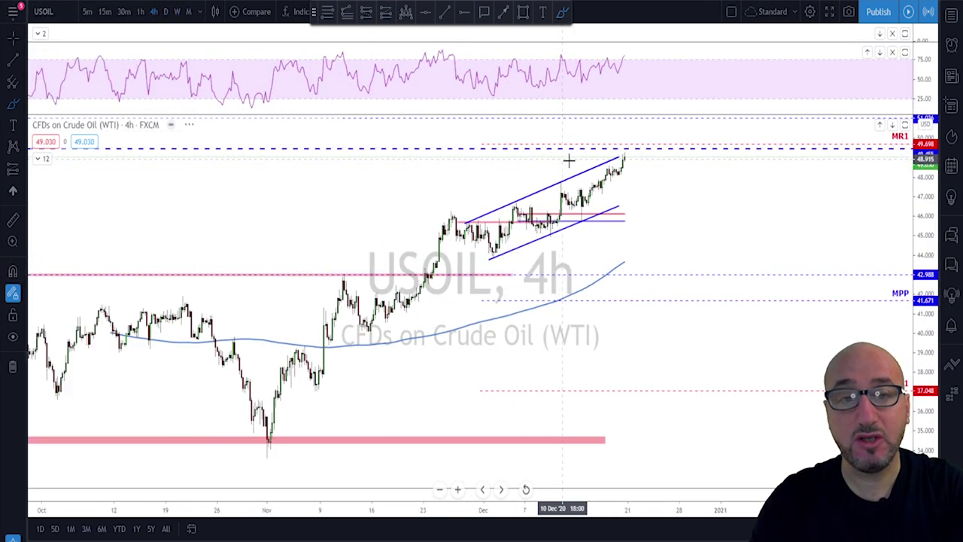
mouse_move(618, 161)
mouse_down()
mouse_move(638, 146)
mouse_move(652, 181)
mouse_up()
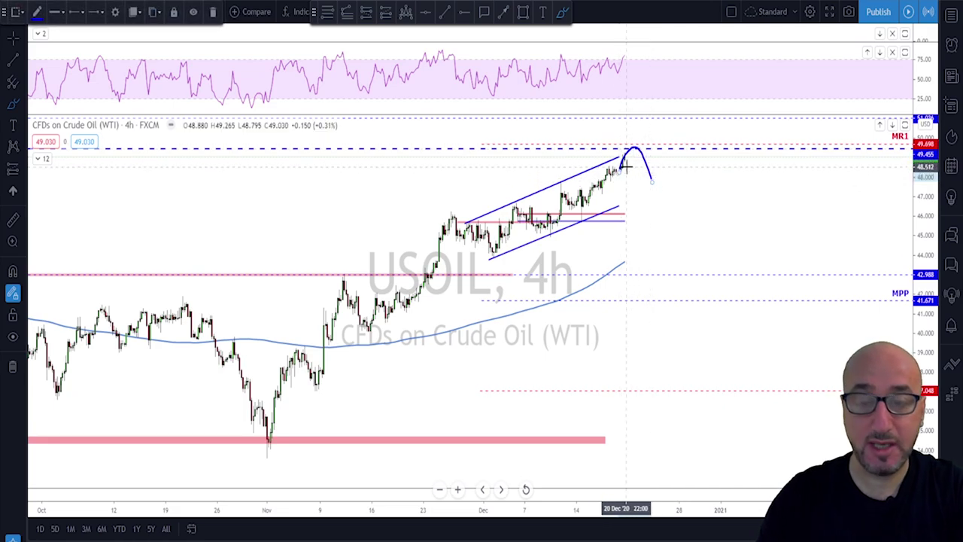
key(Delete)
Step: Try to draw a trend line across the RSI highs from the 24 November peak to the latest candles
click(445, 12)
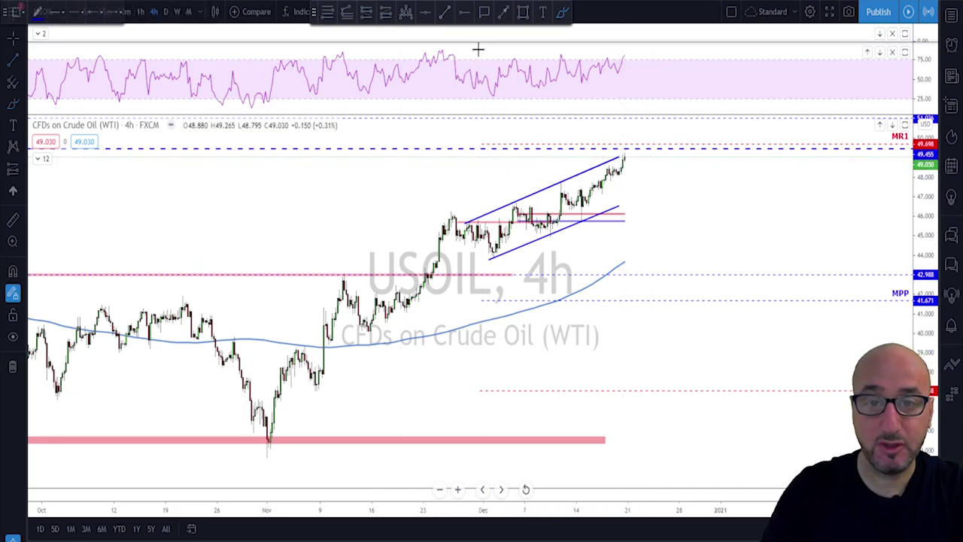
click(439, 49)
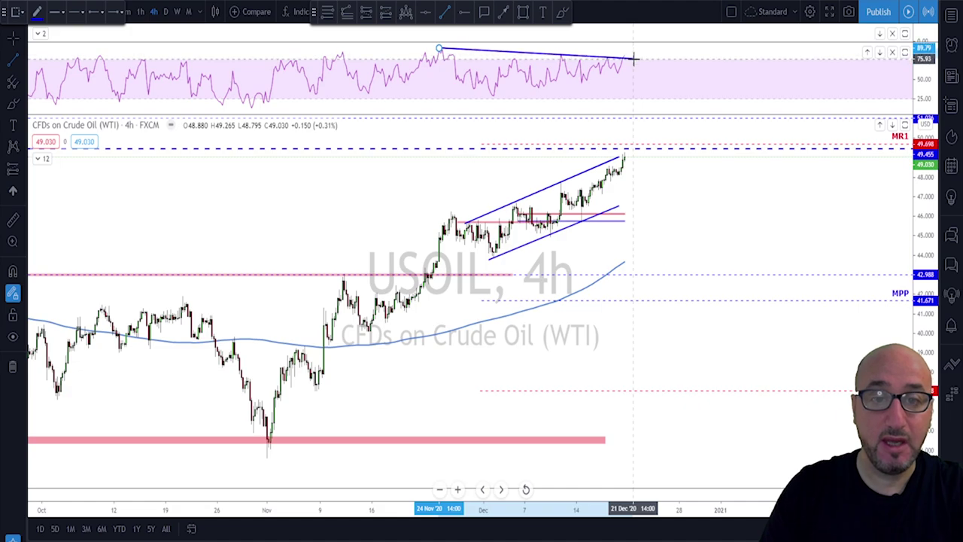
key(Escape)
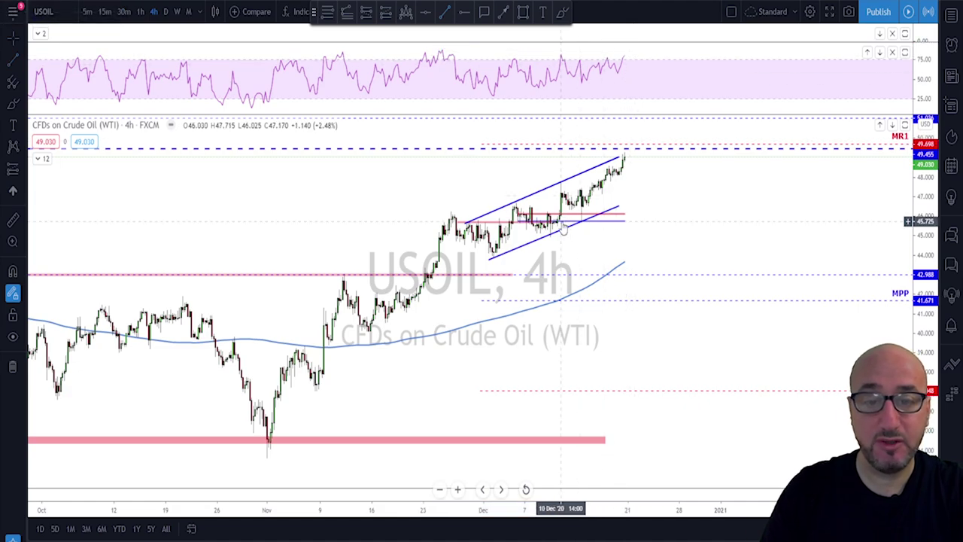
Step: Brush a pullback and rebound above MR1 plus a deeper drop below the USOIL rising channel, and undo the paths
scroll(589, 224, up, 1)
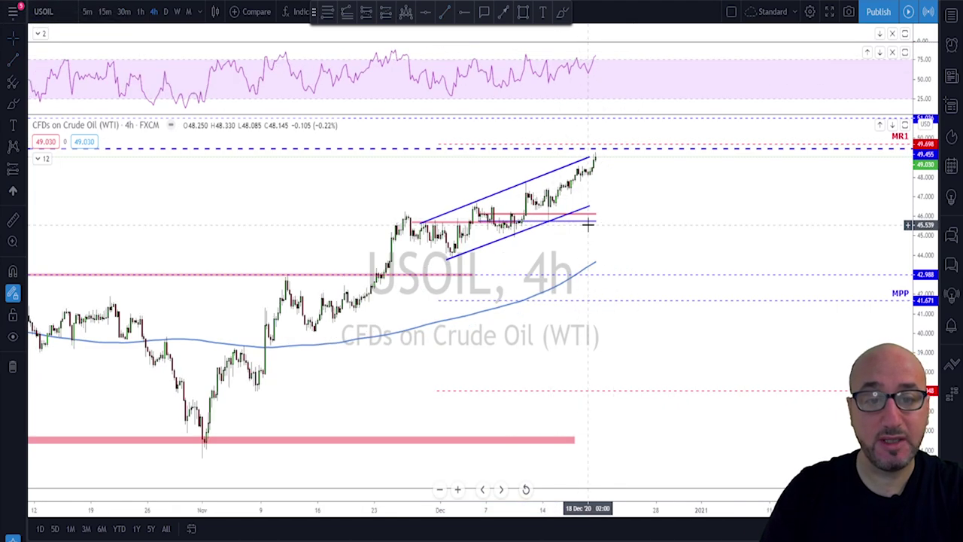
click(563, 15)
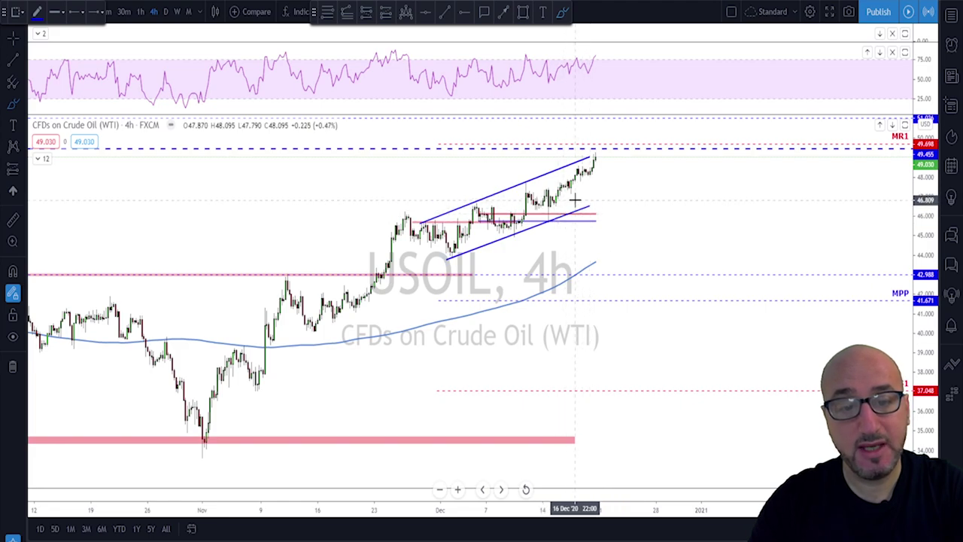
mouse_move(595, 156)
mouse_down()
mouse_move(603, 201)
mouse_move(623, 139)
mouse_up()
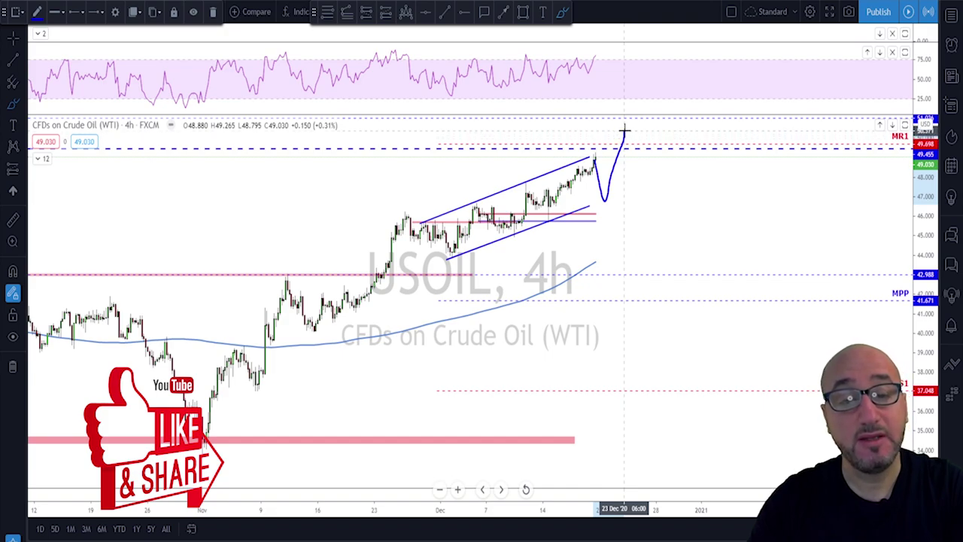
drag(588, 192, 601, 231)
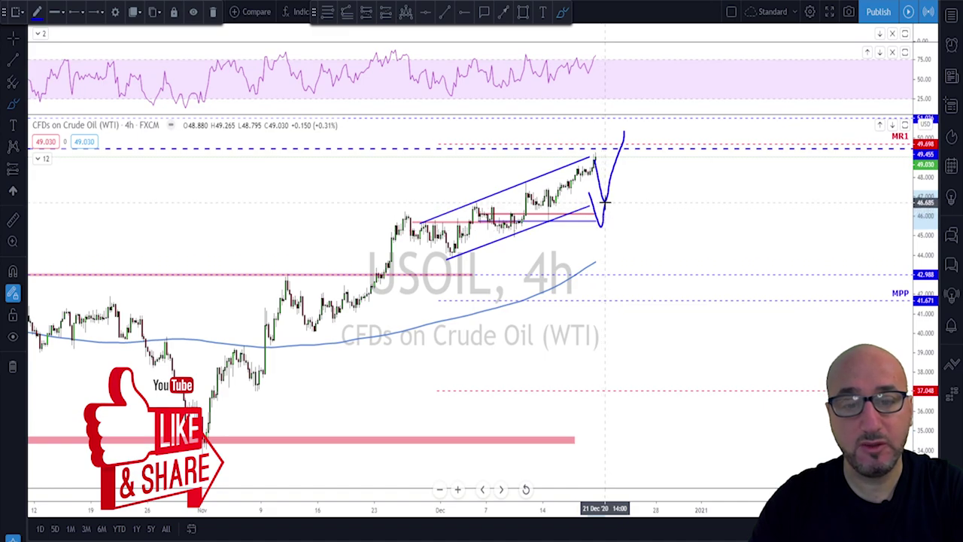
mouse_move(605, 201)
mouse_down()
mouse_move(624, 262)
mouse_move(635, 262)
mouse_up()
key(ctrl+z)
key(ctrl+z)
key(ctrl+z)
key(ctrl+z)
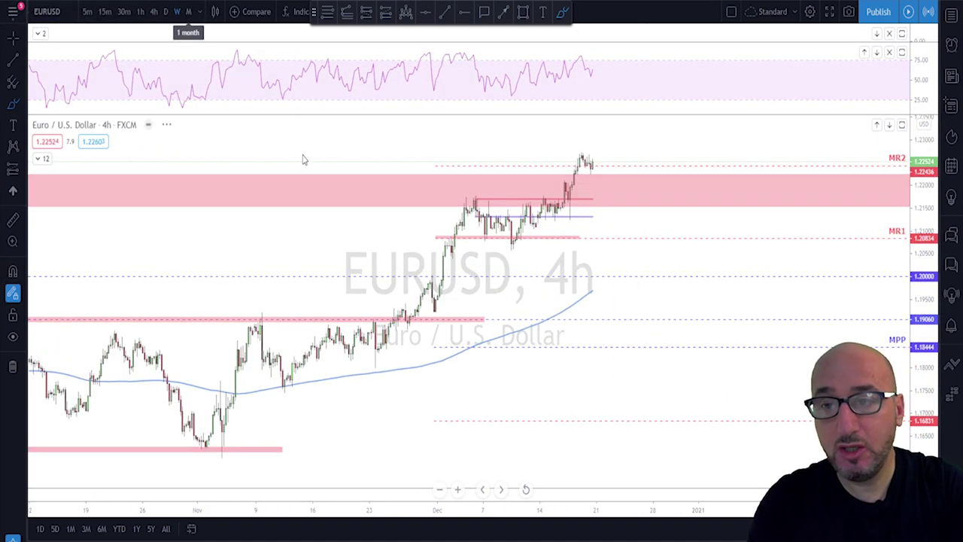
Step: Switch the EURUSD chart to the weekly timeframe and frame the price history back to 2009
click(176, 11)
scroll(481, 322, down, 3)
scroll(514, 323, down, 5)
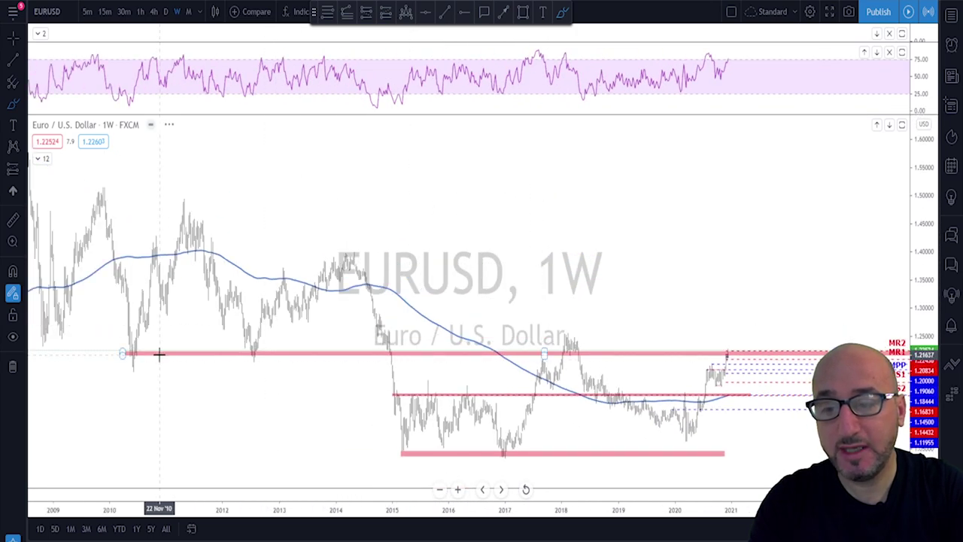
Step: Brush marks around the 2010 and 2012 EURUSD lows at the long resistance zone, and undo both
mouse_move(147, 351)
mouse_down()
mouse_move(130, 350)
mouse_move(140, 367)
mouse_move(149, 350)
mouse_up()
drag(256, 348, 238, 351)
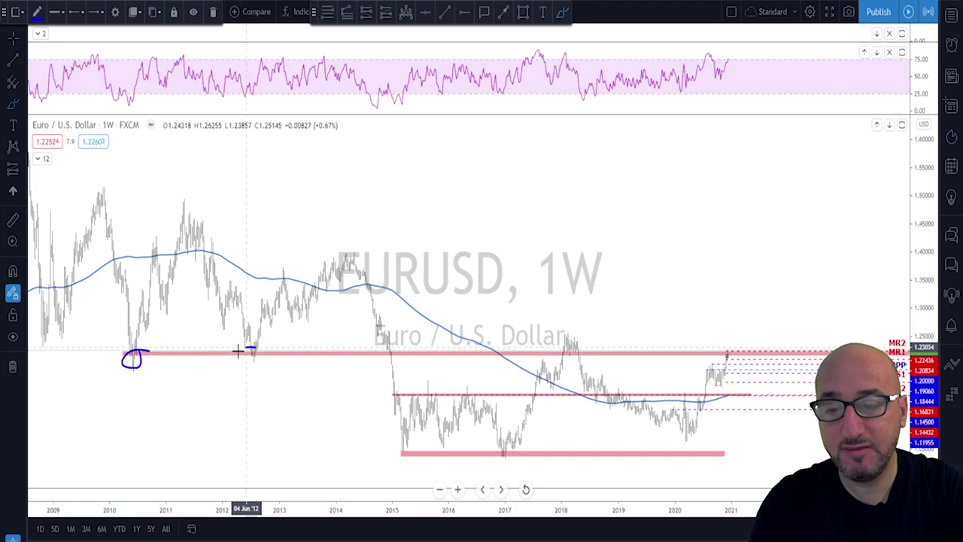
key(ctrl+z)
key(ctrl+z)
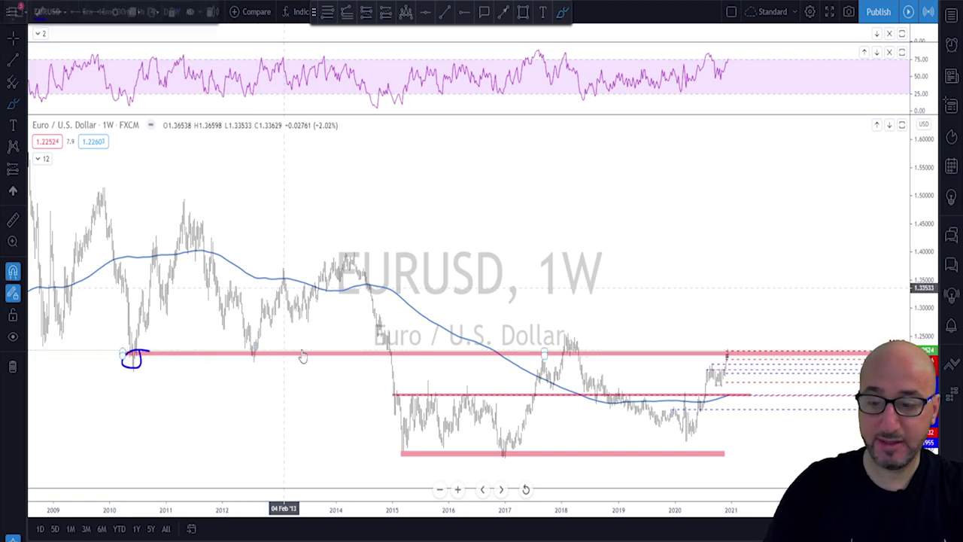
Step: Frame EURUSD from 2017 onward, outline the early-2018 price cluster above the resistance zone, and remove the outline
scroll(522, 349, up, 5)
scroll(425, 335, up, 2)
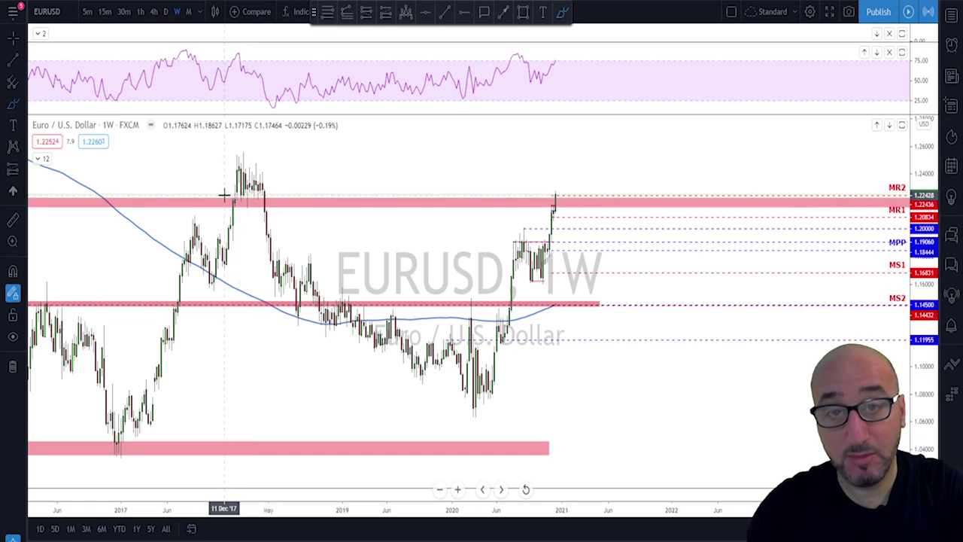
drag(226, 194, 265, 196)
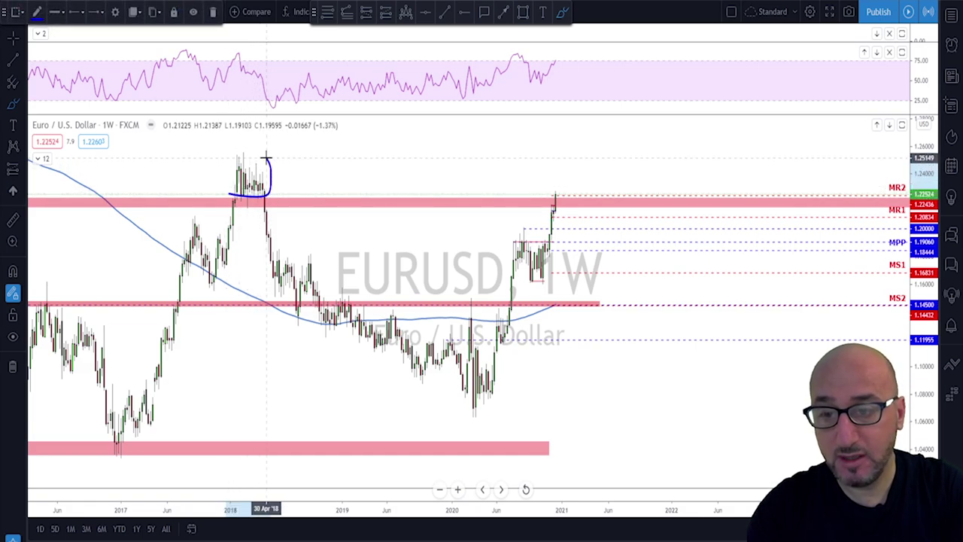
drag(265, 157, 236, 160)
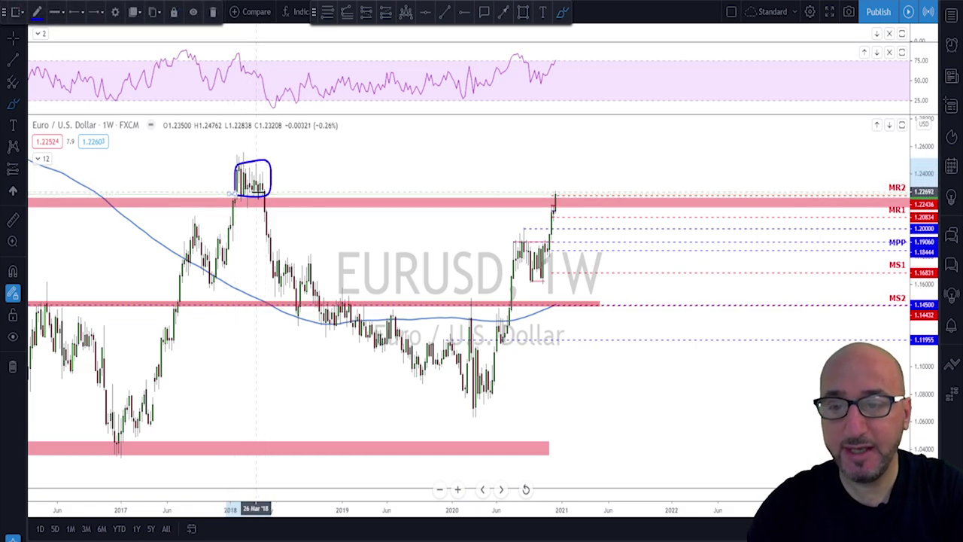
key(Delete)
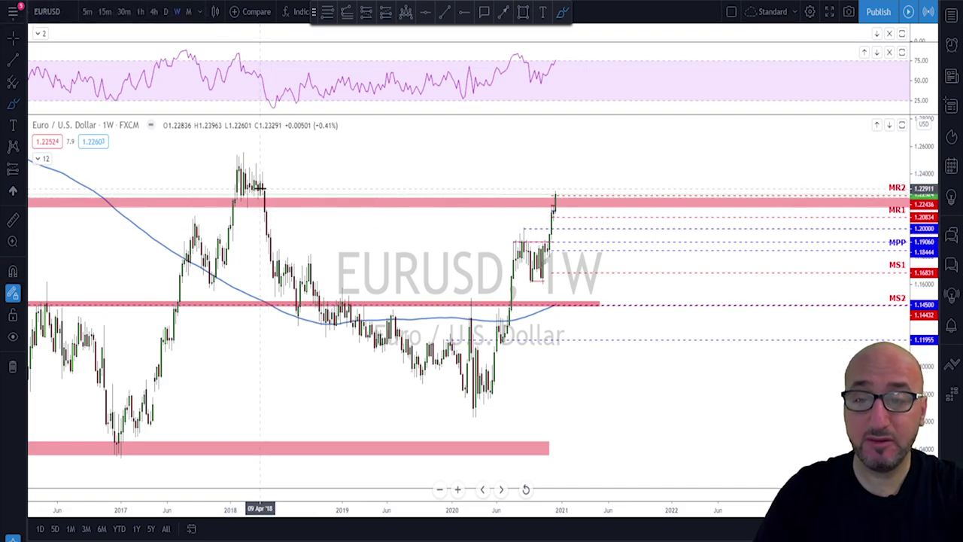
Step: Draw a thin rectangle zone along the early-2018 EURUSD highs near 1.25456, from 15 January 2018 to 14 March 2022, and activate the Brush
click(523, 13)
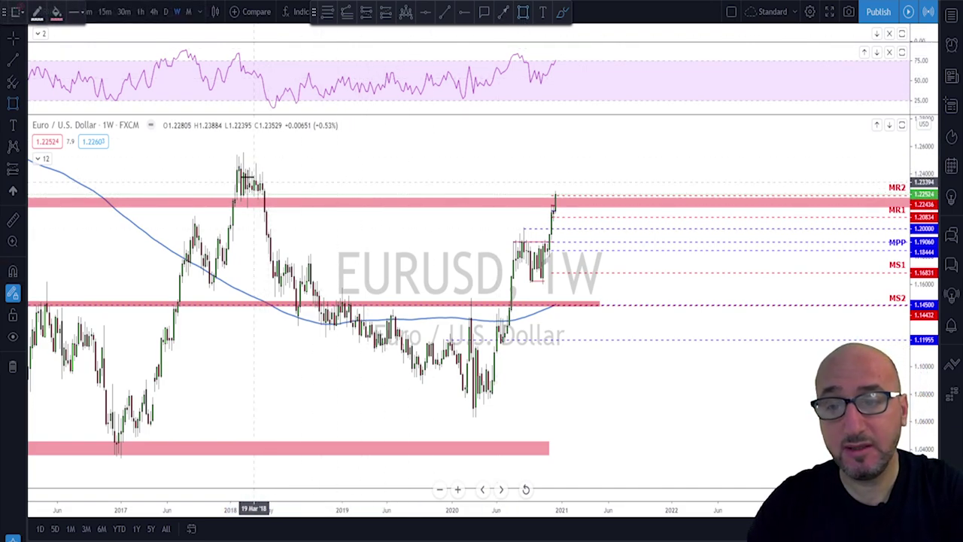
click(234, 155)
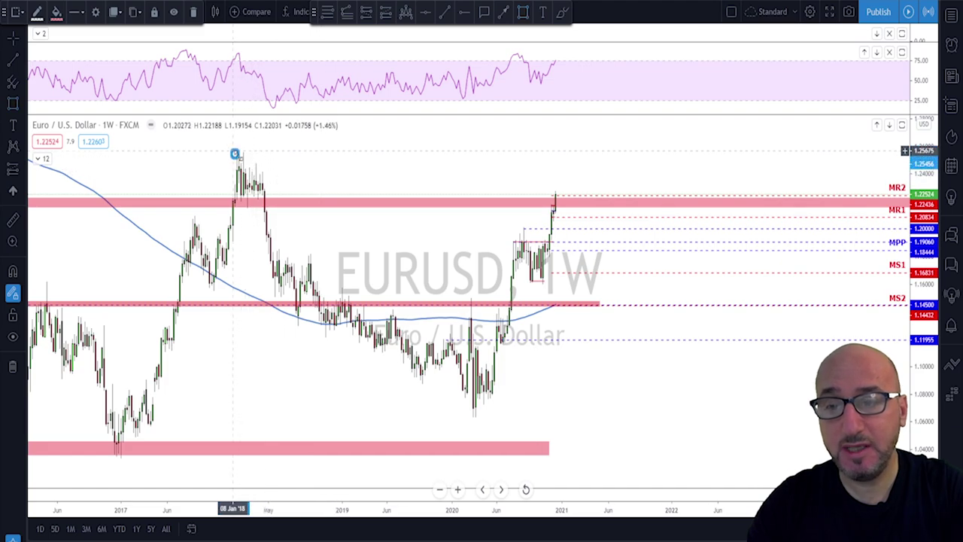
click(693, 156)
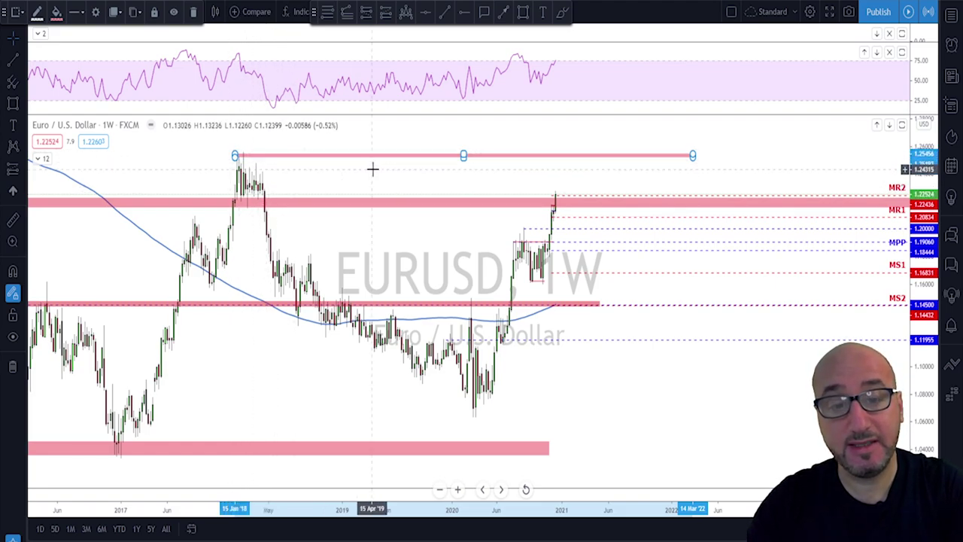
click(561, 13)
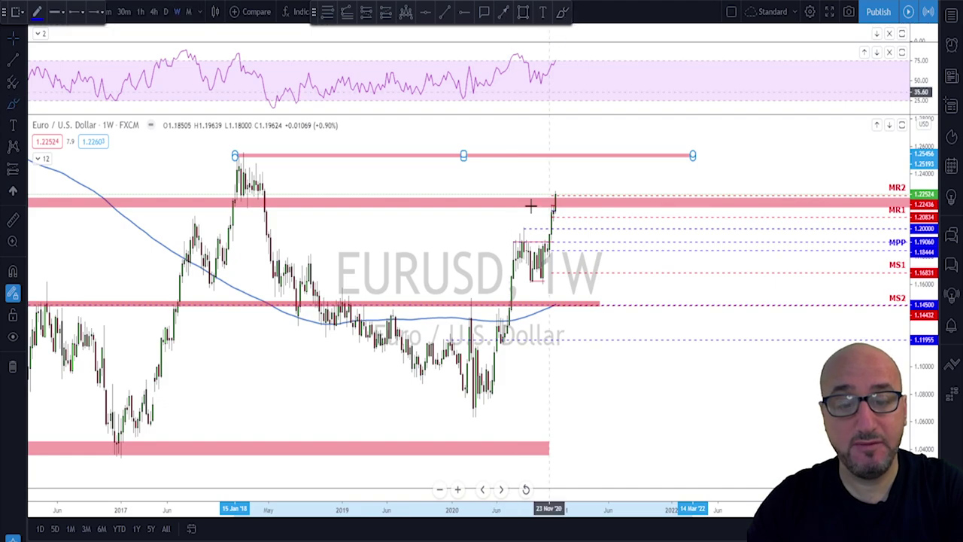
Step: Trace the EURUSD weekly rally from the May 2020 low to the December 2020 high with Brush strokes following its swings
drag(489, 395, 498, 304)
mouse_move(501, 340)
mouse_down()
mouse_move(524, 233)
mouse_move(537, 280)
mouse_up()
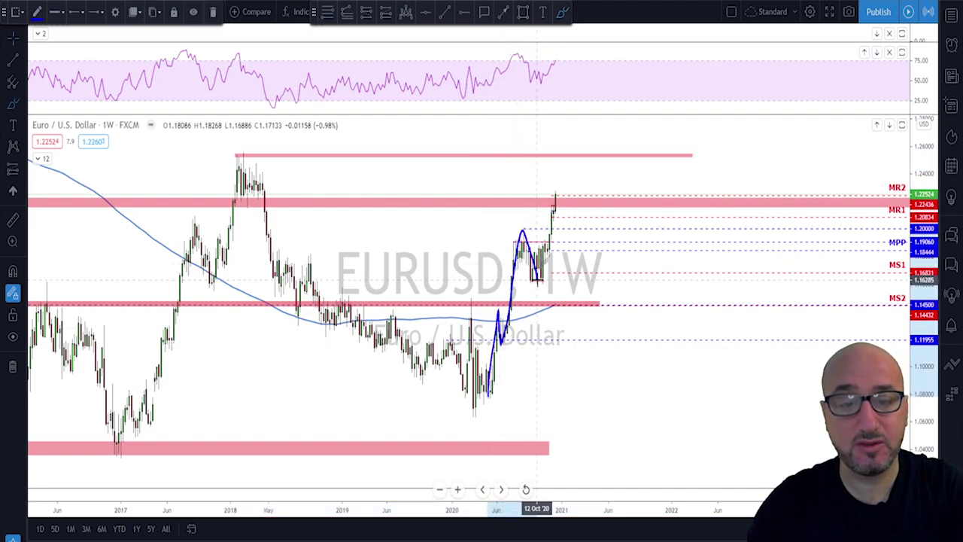
drag(542, 250, 555, 195)
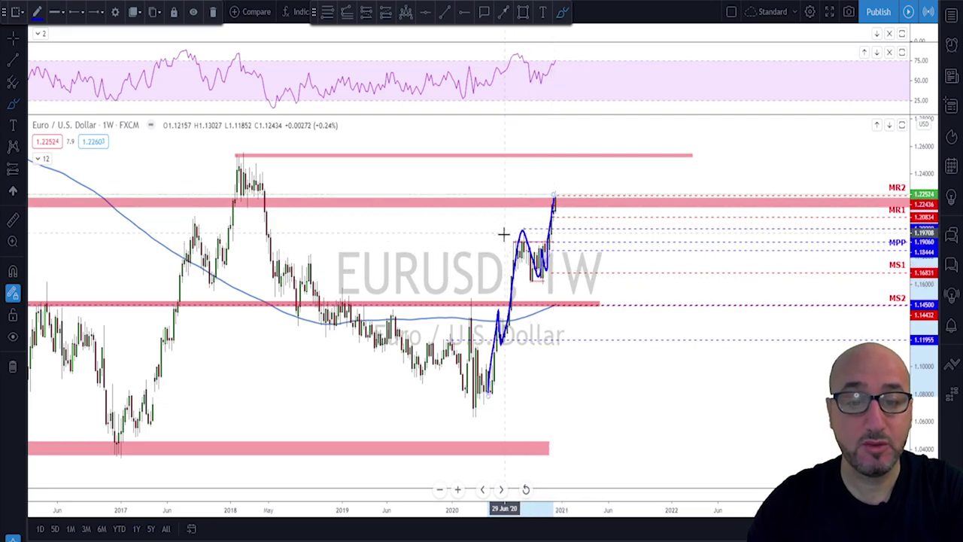
Step: Brush a level along 1.20000 and a projected rise to the early-2018 highs zone, and undo all the weekly strokes
drag(508, 232, 572, 229)
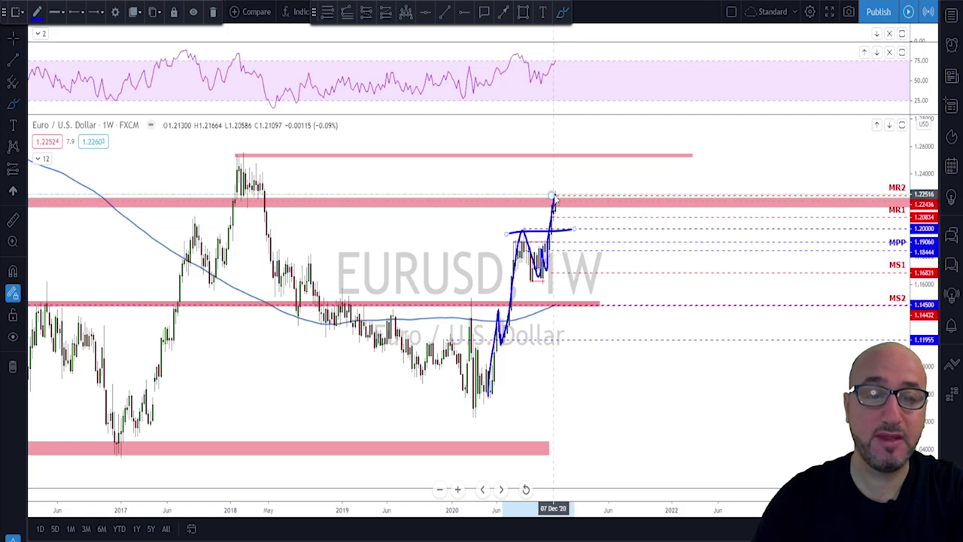
drag(554, 197, 568, 153)
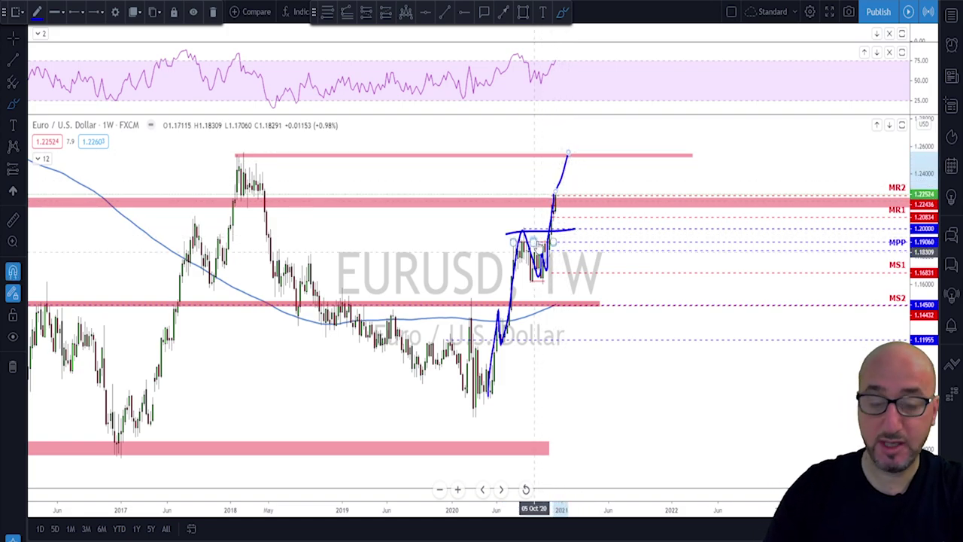
key(ctrl+z)
key(ctrl+z)
key(ctrl+z)
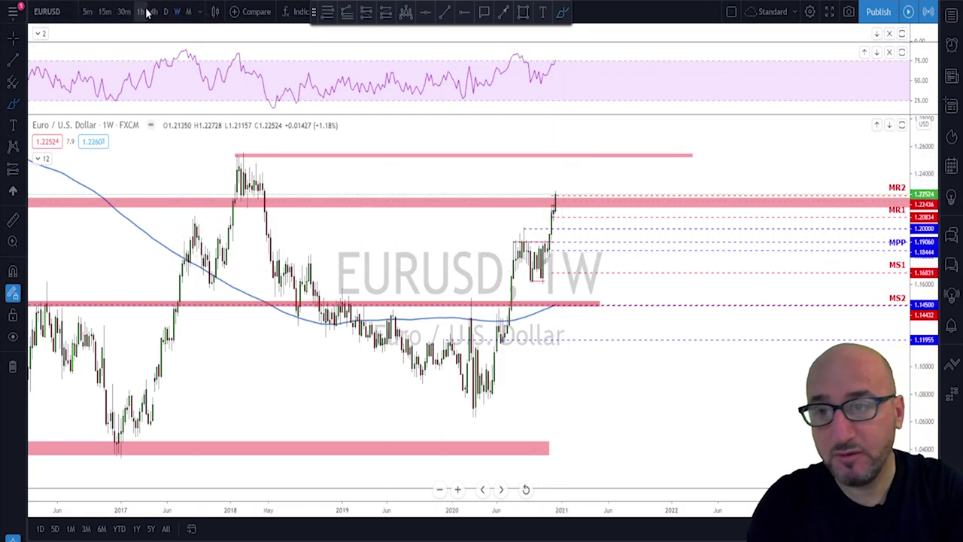
Step: Switch EURUSD to the daily timeframe and examine the rally from late November into the December high
click(166, 12)
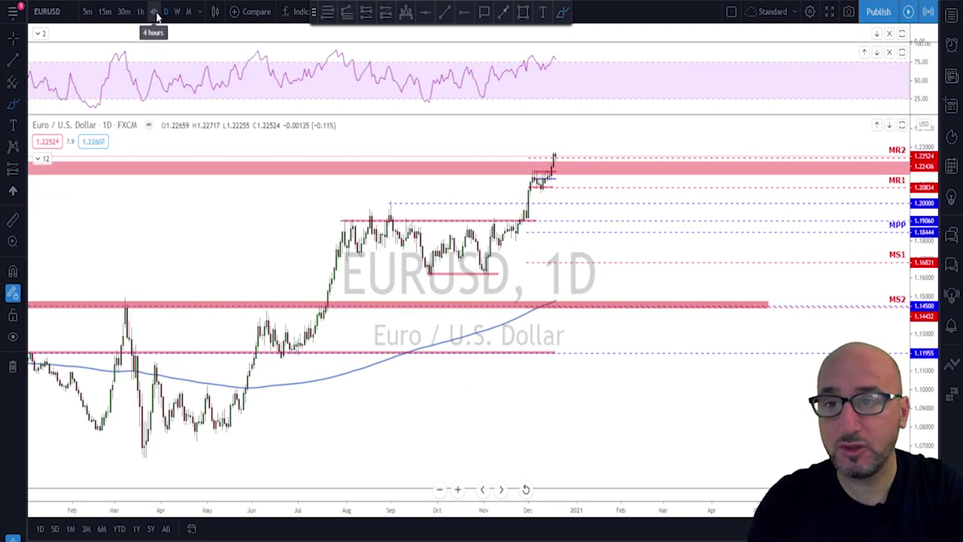
scroll(587, 282, up, 2)
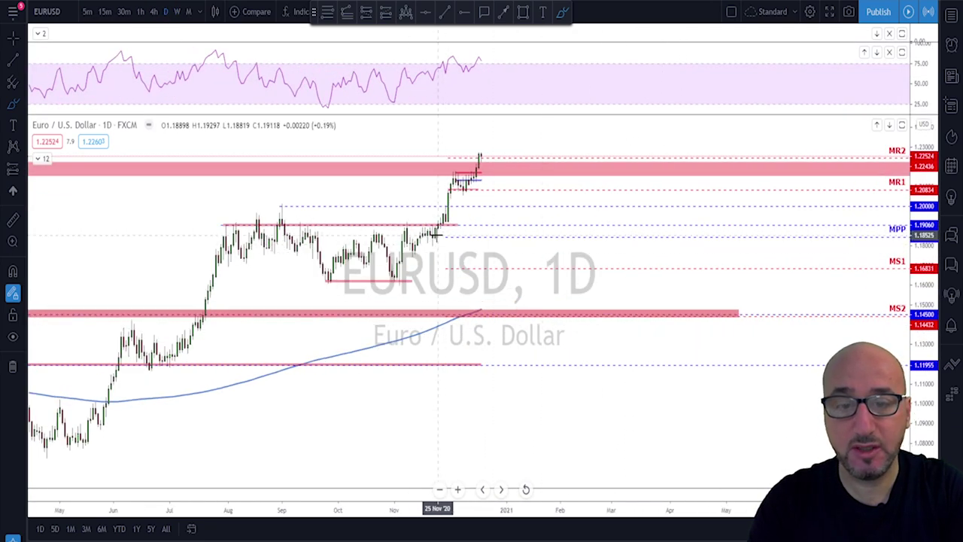
mouse_move(436, 230)
mouse_down()
mouse_move(454, 175)
mouse_move(460, 188)
mouse_move(472, 176)
mouse_move(474, 185)
mouse_move(478, 153)
mouse_up()
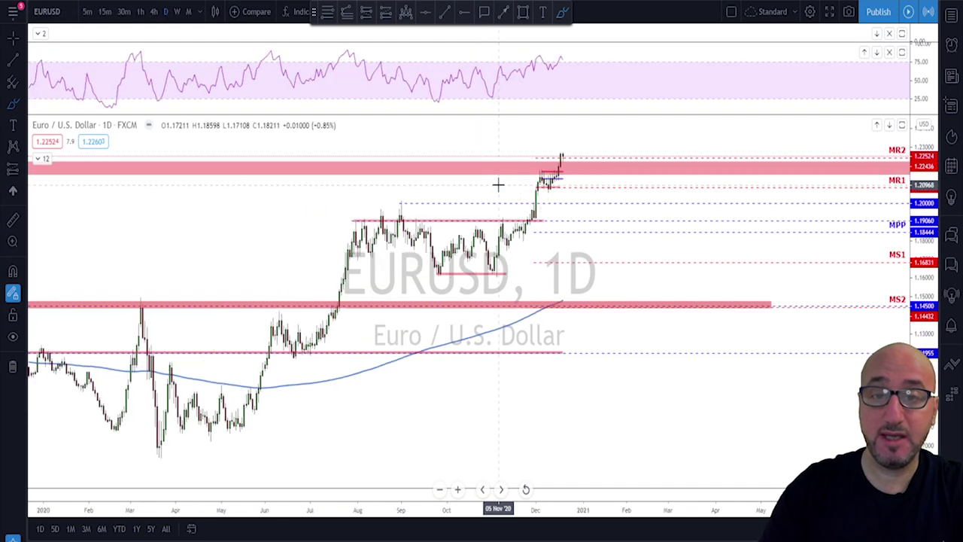
scroll(495, 185, down, 2)
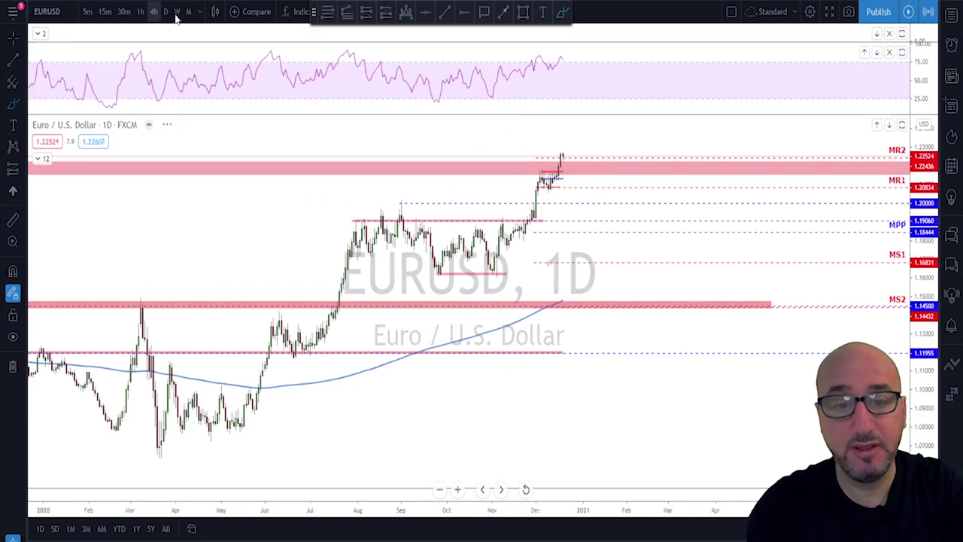
Step: Switch EURUSD to the 4-hour timeframe, brush a retest-and-bounce path off the early-December highs line, circle the retest, and undo the marks
click(154, 12)
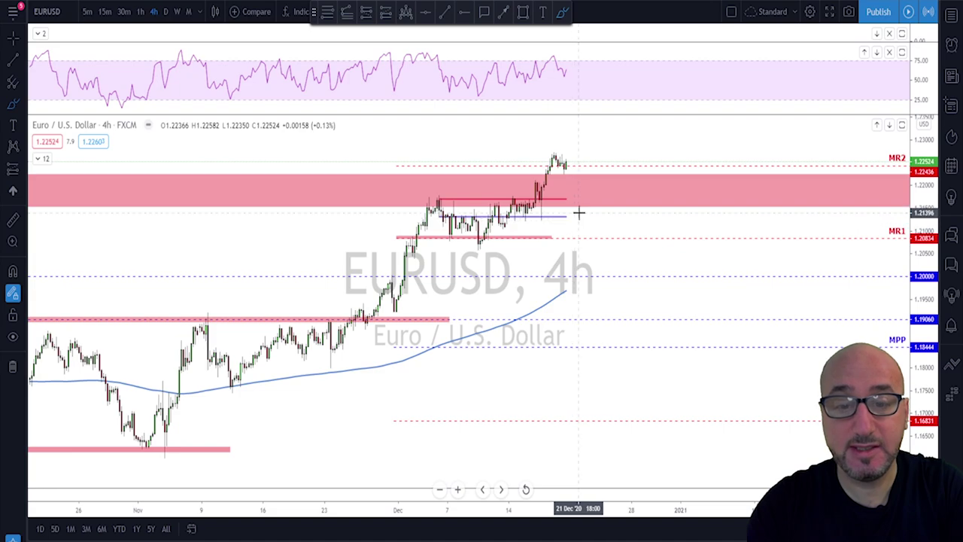
drag(485, 200, 607, 196)
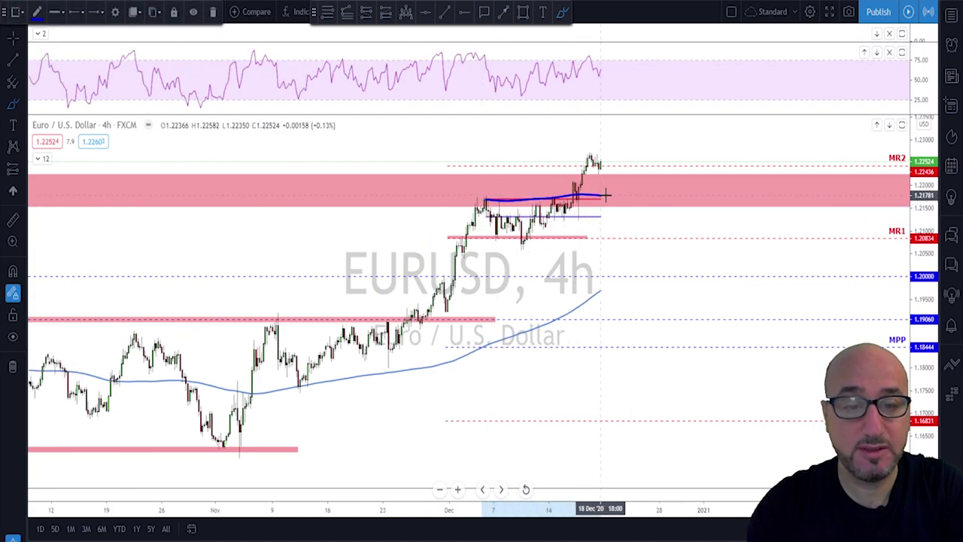
mouse_move(592, 158)
mouse_down()
mouse_move(612, 197)
mouse_move(632, 142)
mouse_move(643, 154)
mouse_up()
mouse_move(616, 190)
mouse_down()
mouse_move(604, 204)
mouse_move(590, 189)
mouse_up()
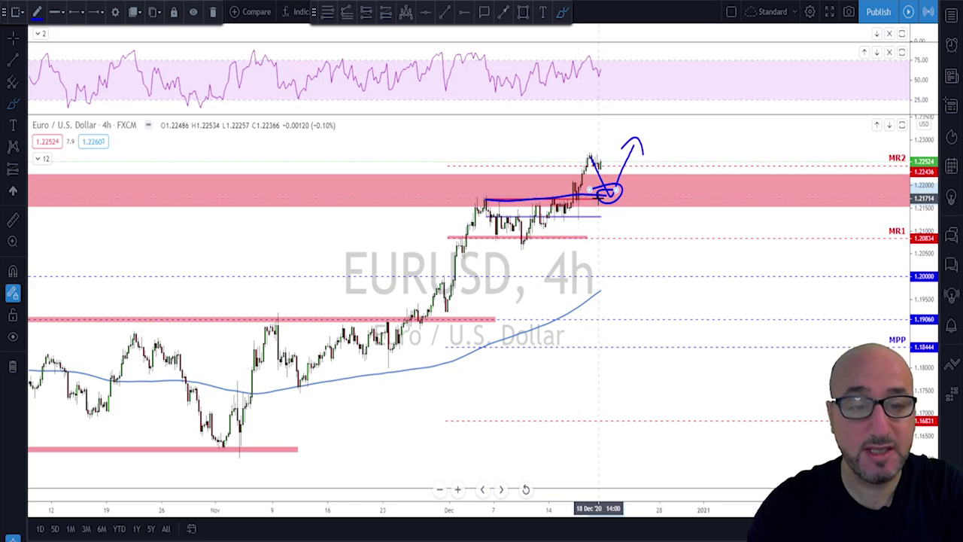
key(ctrl+z)
key(ctrl+z)
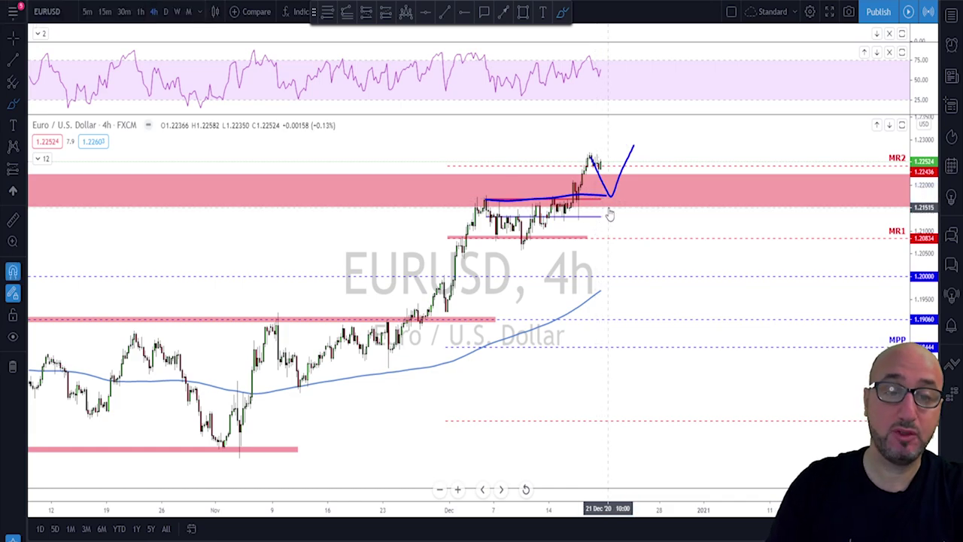
Step: Brush a rising support line from the early-November EURUSD low, circle where price could meet it around 21 December, and undo both strokes
scroll(610, 214, down, 3)
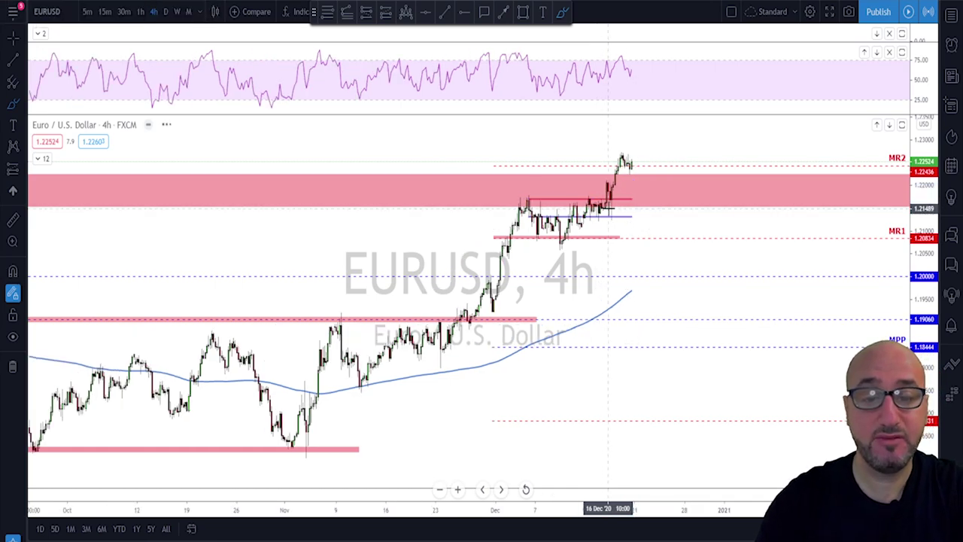
drag(365, 456, 735, 139)
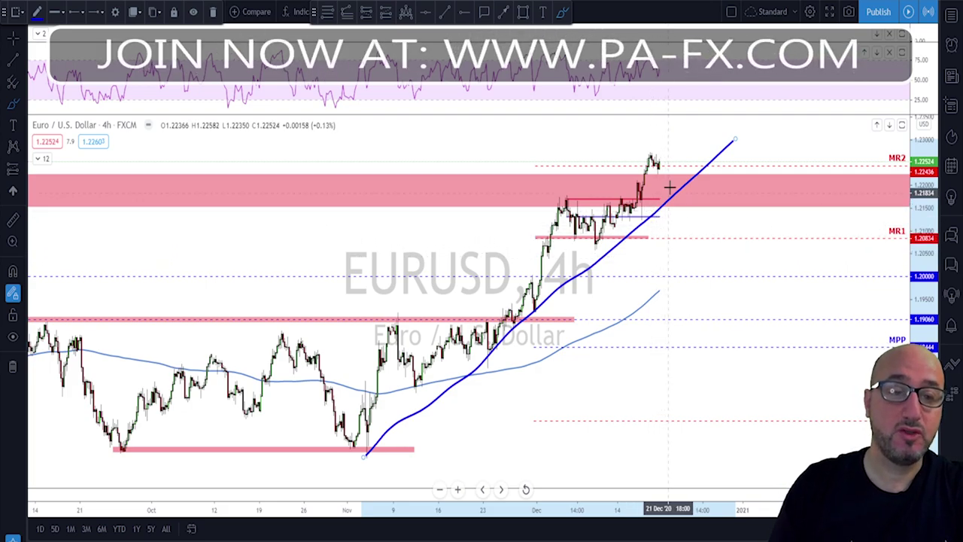
mouse_move(667, 186)
mouse_down()
mouse_move(668, 211)
mouse_move(670, 188)
mouse_up()
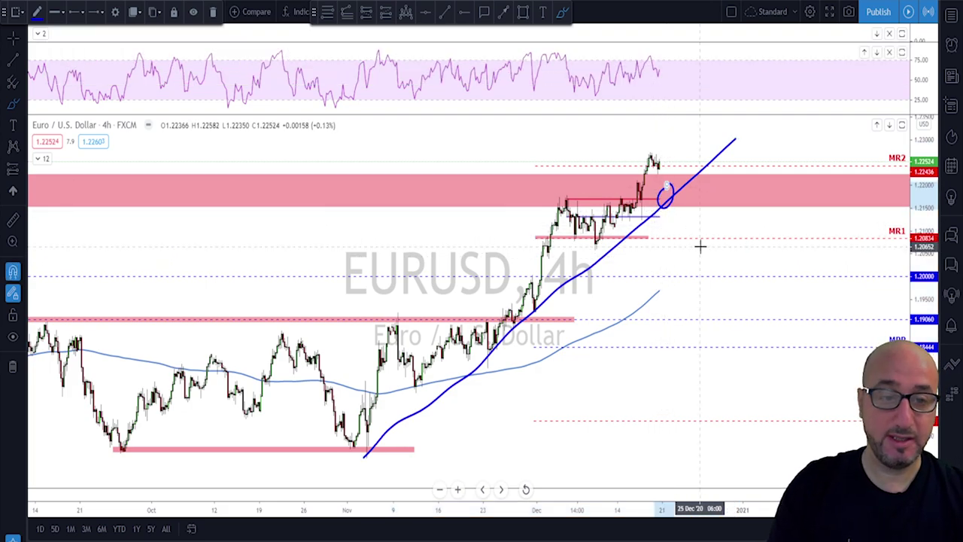
key(ctrl+z)
key(ctrl+z)
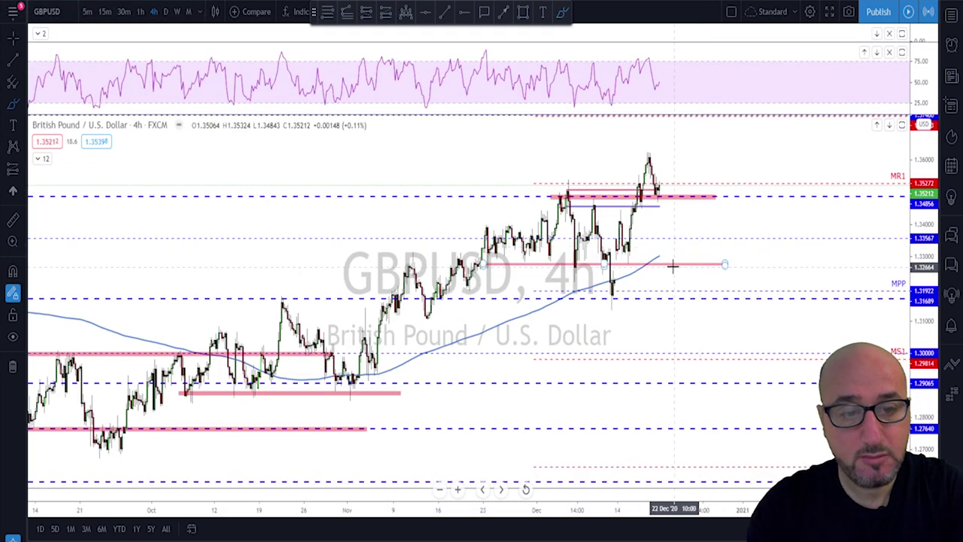
Step: Switch the GBPUSD chart to the weekly timeframe and frame the price action from mid-2018 onward
click(177, 11)
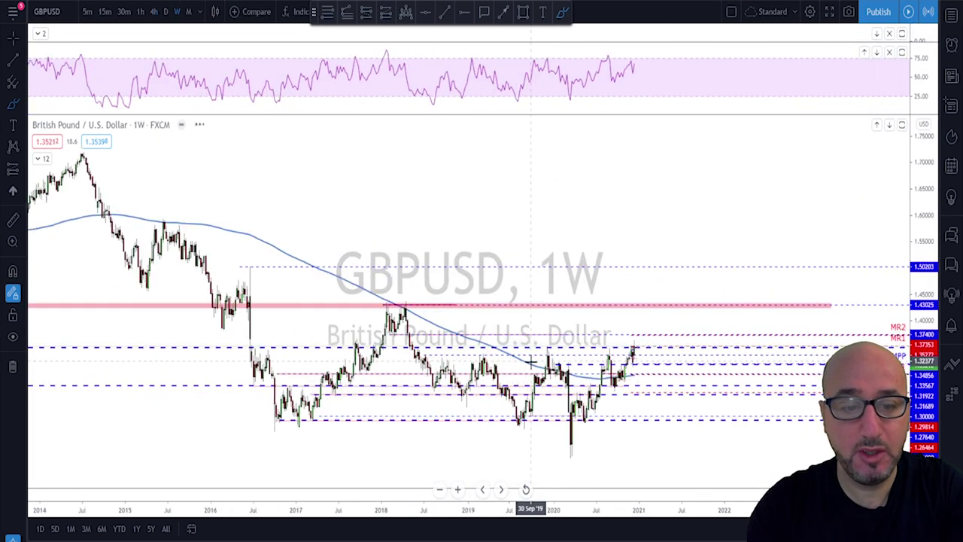
scroll(489, 395, up, 2)
scroll(464, 378, up, 1)
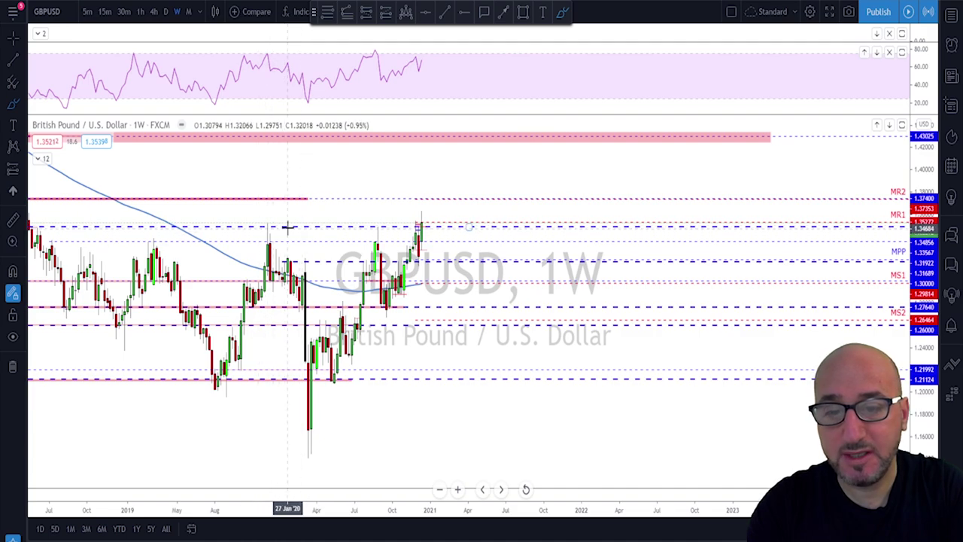
Step: Switch GBPUSD to the daily timeframe, circle the early-December high above the 1.34856 level with the Brush, and delete the circle
click(166, 12)
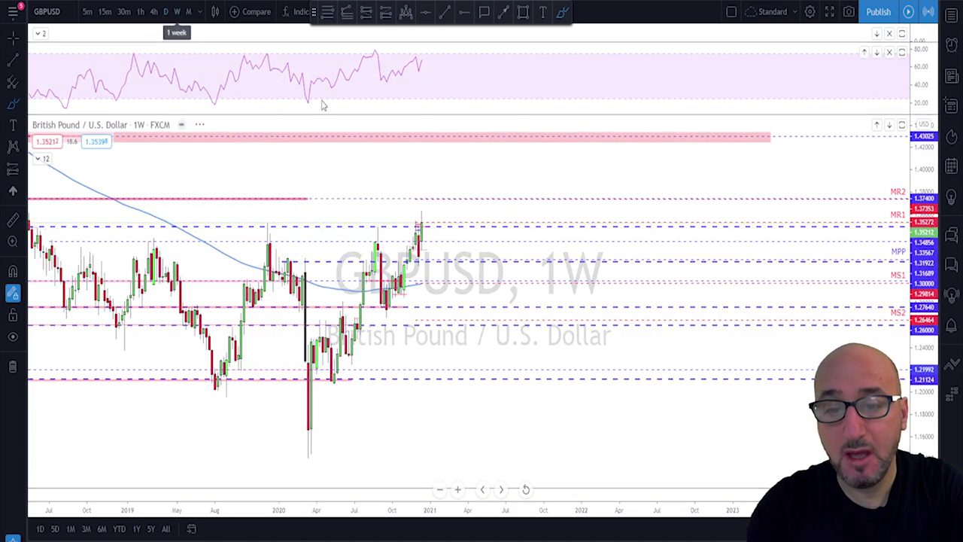
scroll(472, 187, down, 1)
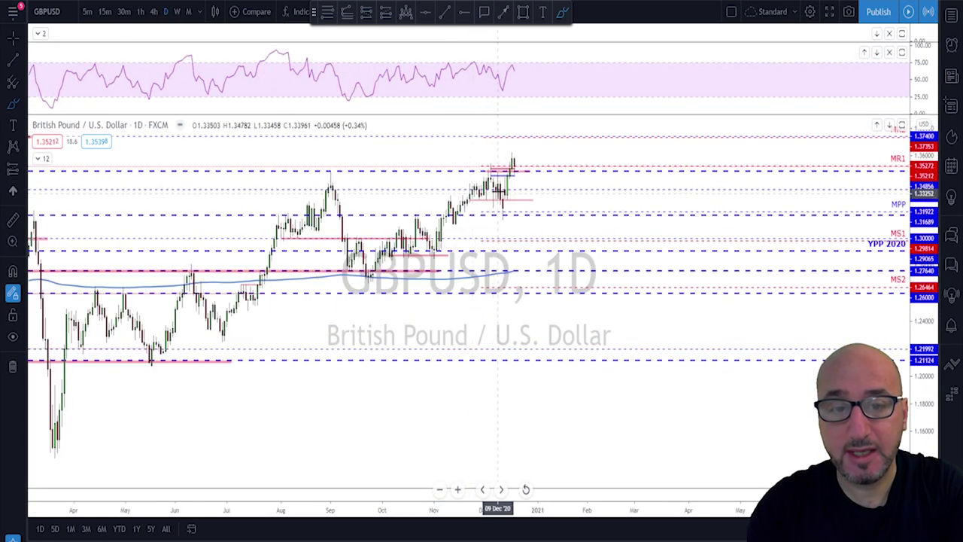
scroll(501, 175, up, 2)
drag(407, 170, 407, 167)
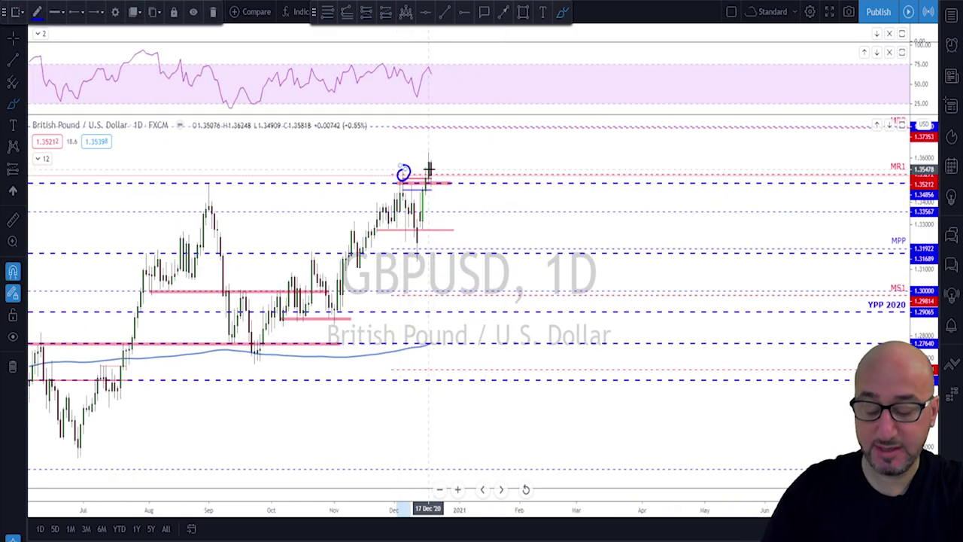
key(Delete)
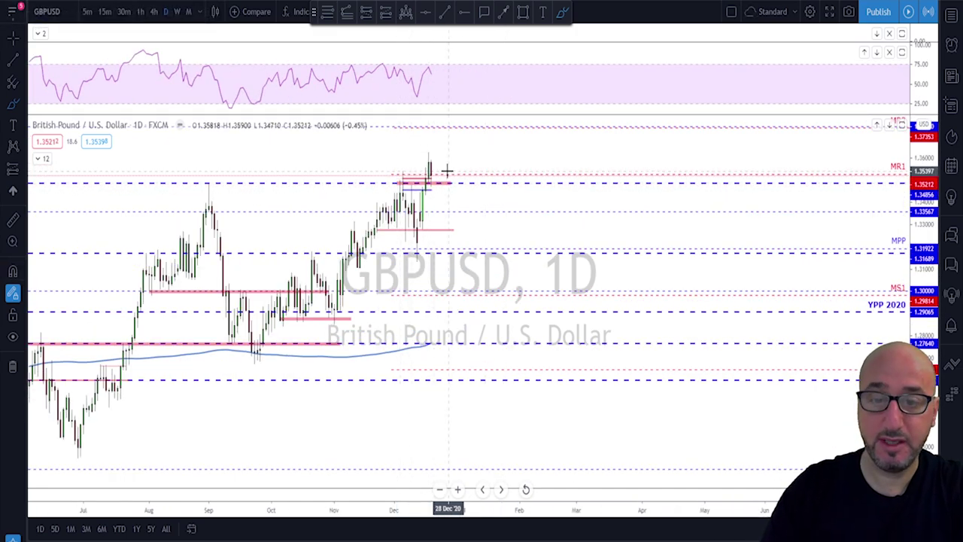
Step: Switch GBPUSD to the 4-hour timeframe, trace the rally swings from the 11 December low with the Brush, and delete the tracing
click(153, 11)
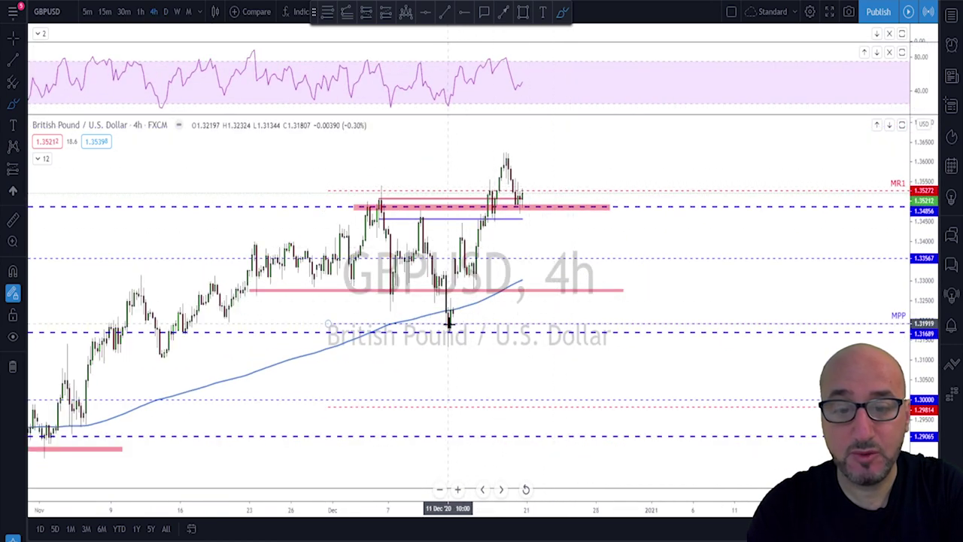
mouse_move(449, 322)
mouse_down()
mouse_move(456, 249)
mouse_move(464, 244)
mouse_move(474, 289)
mouse_move(506, 160)
mouse_move(497, 214)
mouse_up()
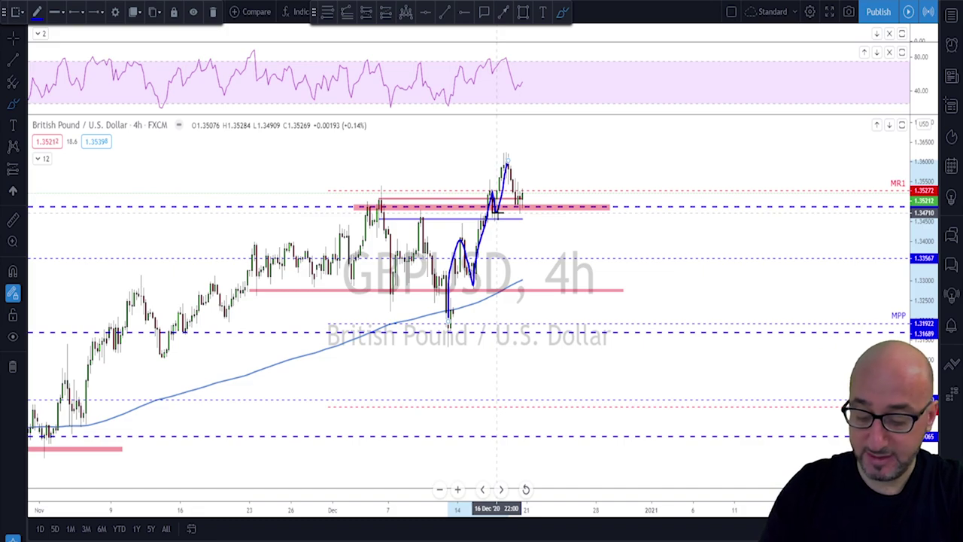
key(Delete)
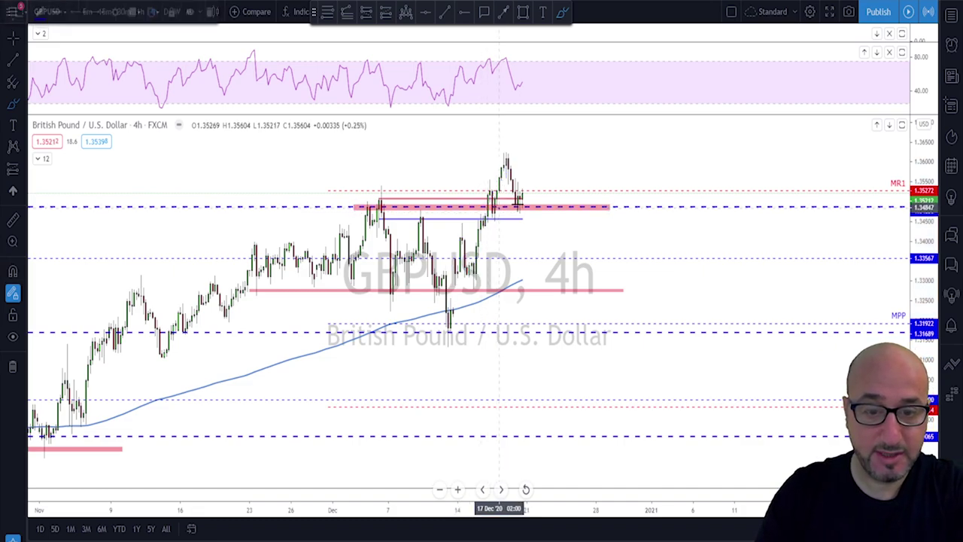
Step: Underline the GBPUSD support zone at 1.34856, brush a bounce path upward from it, and remove the marks
drag(499, 207, 580, 212)
key(Delete)
mouse_move(505, 210)
mouse_down()
mouse_move(541, 210)
mouse_move(529, 206)
mouse_move(545, 159)
mouse_up()
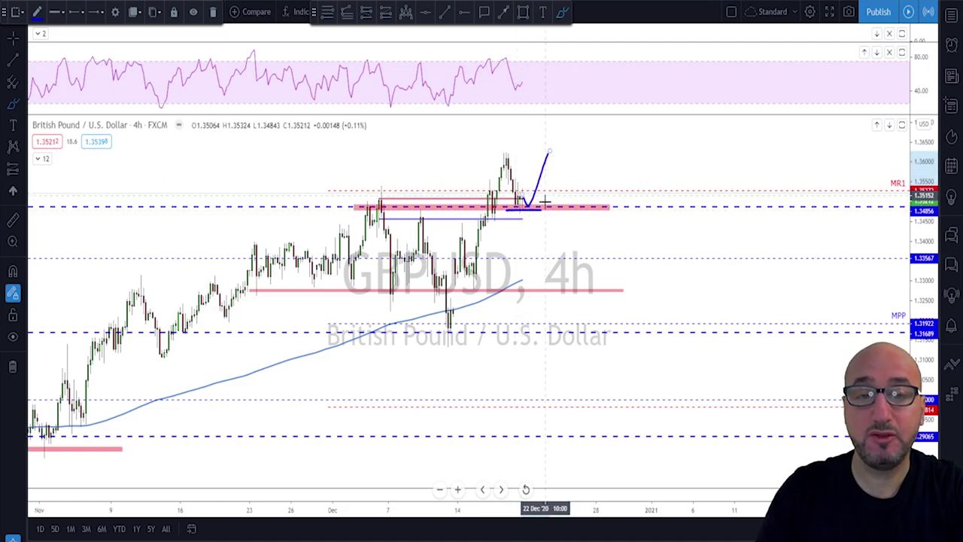
key(ctrl)
key(ctrl+z)
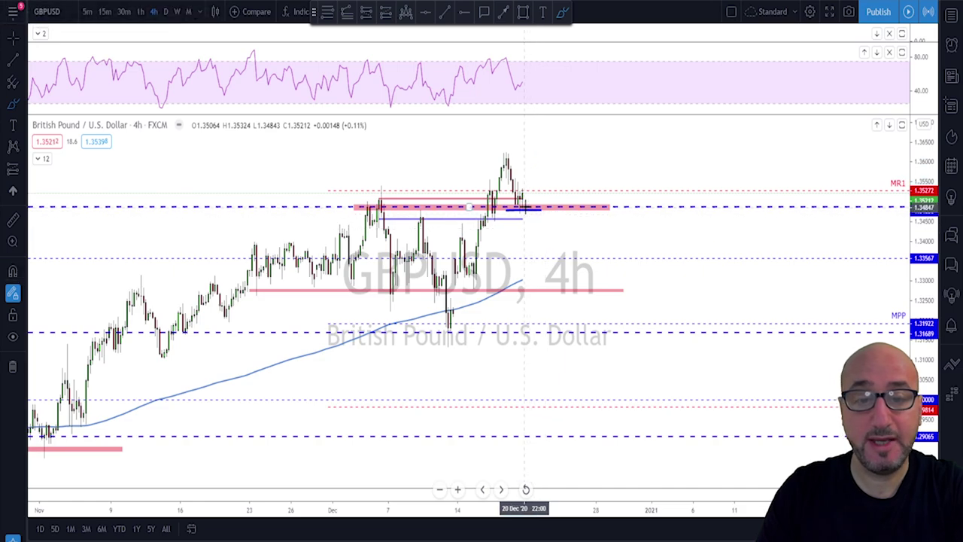
key(ctrl+z)
Step: Brush a GBPUSD path breaking below 1.34856, retesting it and falling through the lower support zone, circle the mid-December lows, and delete the circle
mouse_move(522, 194)
mouse_down()
mouse_move(533, 239)
mouse_move(539, 220)
mouse_up()
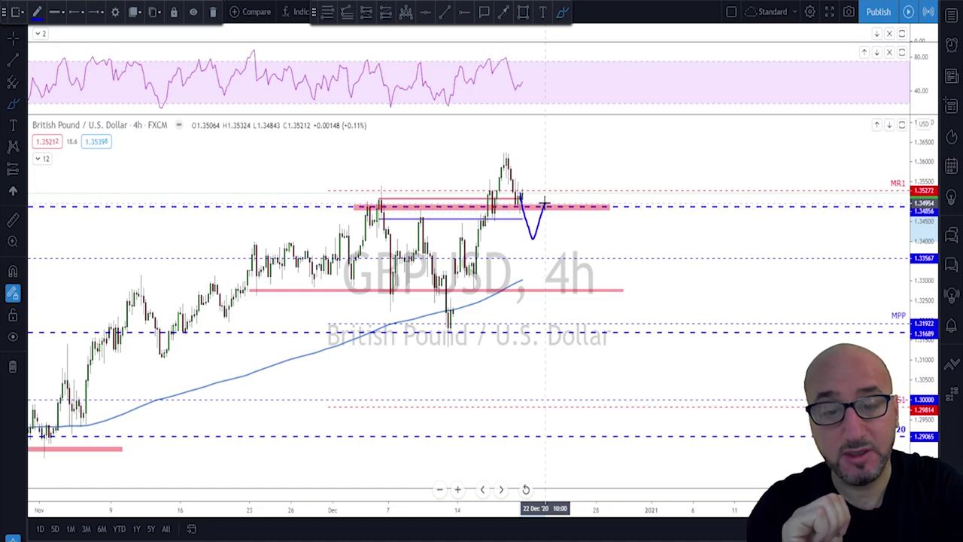
drag(545, 203, 565, 302)
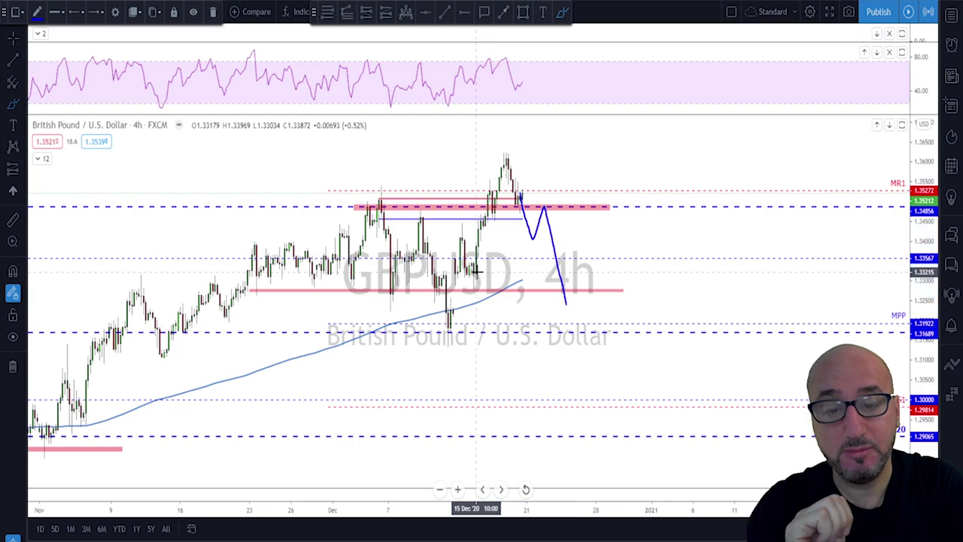
mouse_move(475, 272)
mouse_down()
mouse_move(436, 301)
mouse_move(470, 272)
mouse_up()
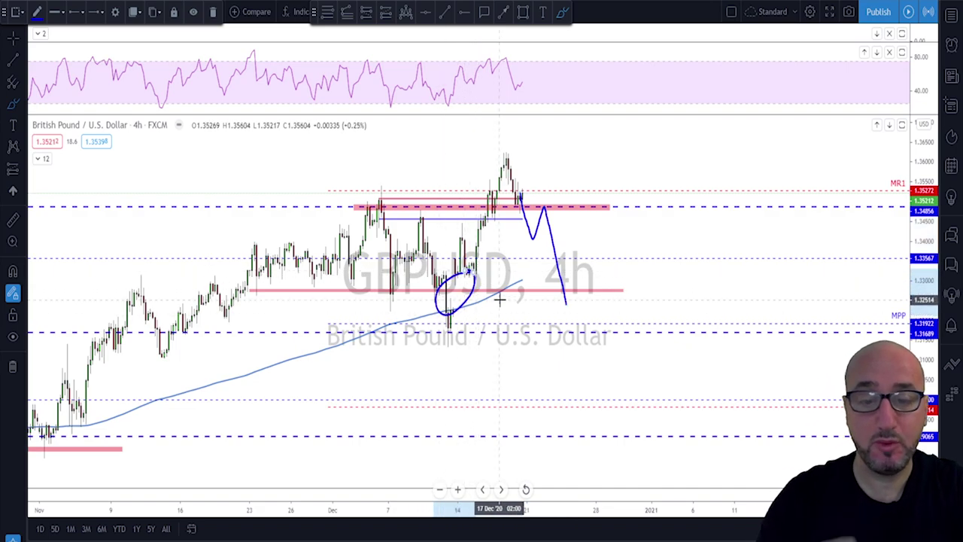
key(Delete)
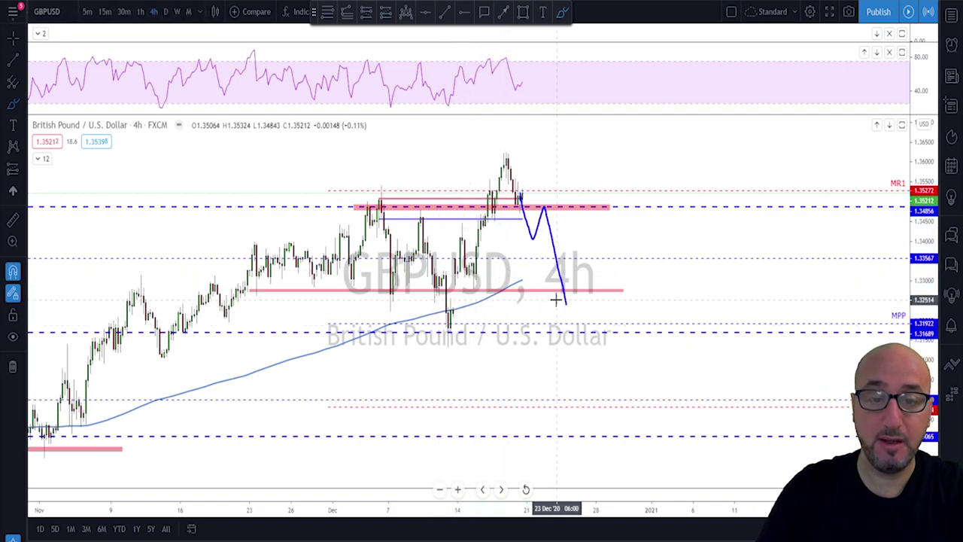
Step: Frame GBPUSD from mid-October and circle the early-November lows around the 1.29065 level with the Brush
scroll(565, 258, down, 3)
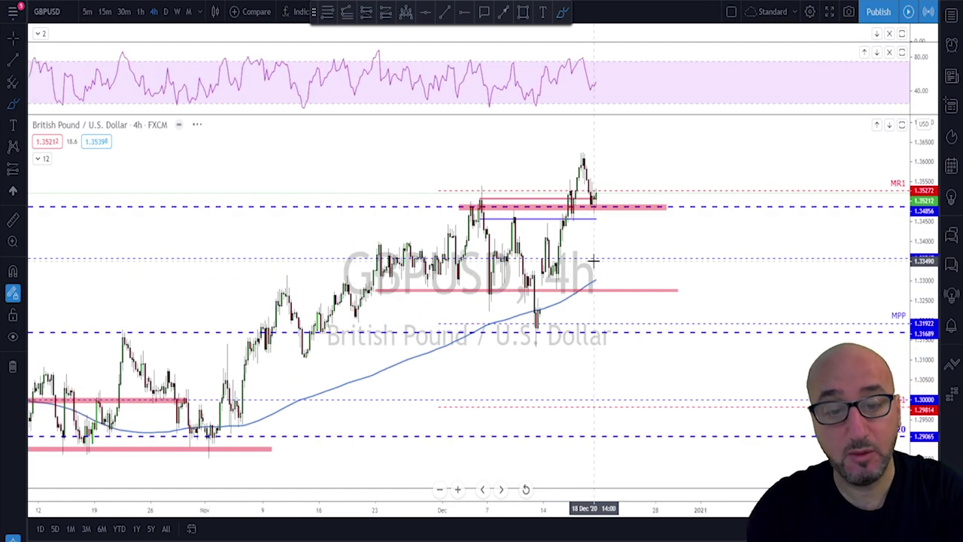
scroll(614, 263, up, 1)
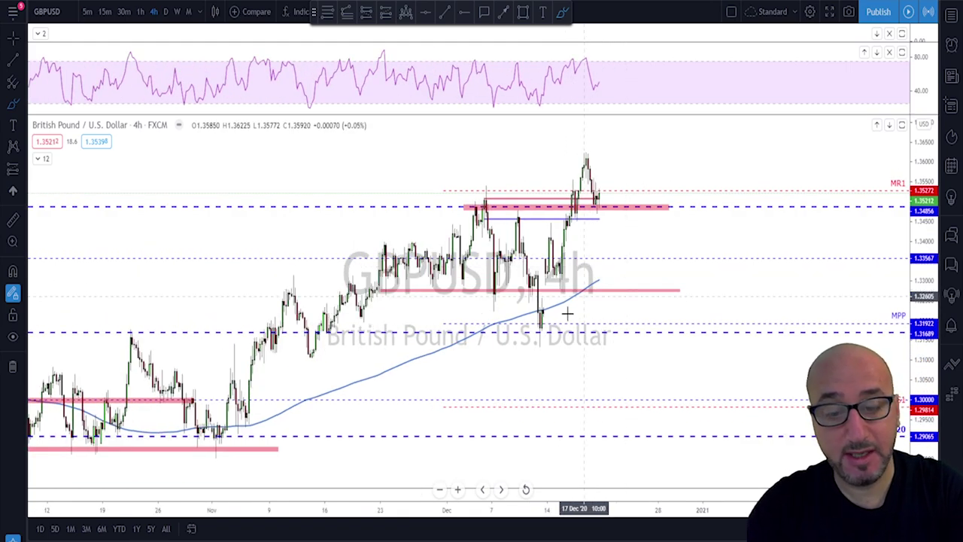
drag(208, 437, 230, 419)
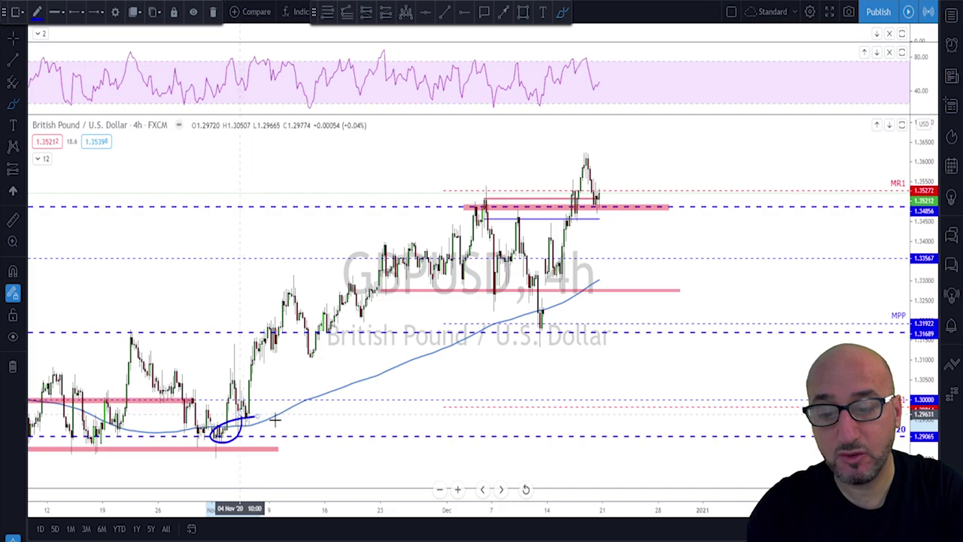
Step: Circle the mid-December GBPUSD low near the 1.31689 level with the Brush, and undo the marking
mouse_move(553, 309)
mouse_down()
mouse_move(561, 316)
mouse_move(529, 325)
mouse_move(539, 313)
mouse_up()
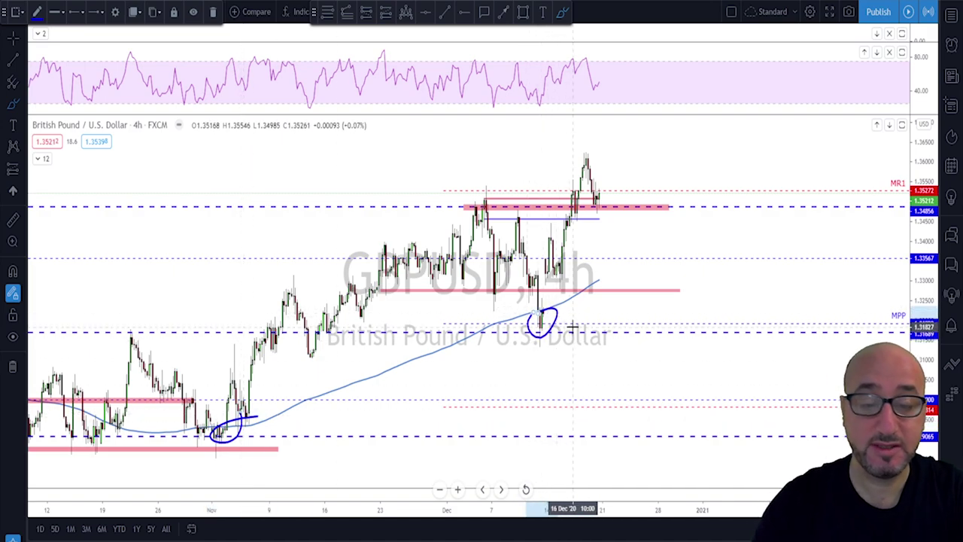
key(ctrl+z)
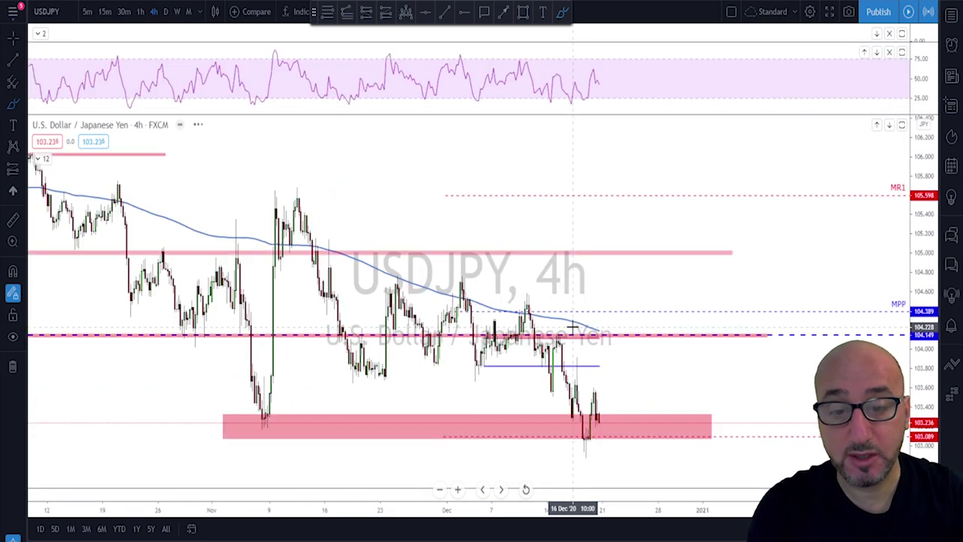
Step: Switch USDJPY to the weekly timeframe and examine the latest lows against the green long-term support zone at 100.063
click(177, 12)
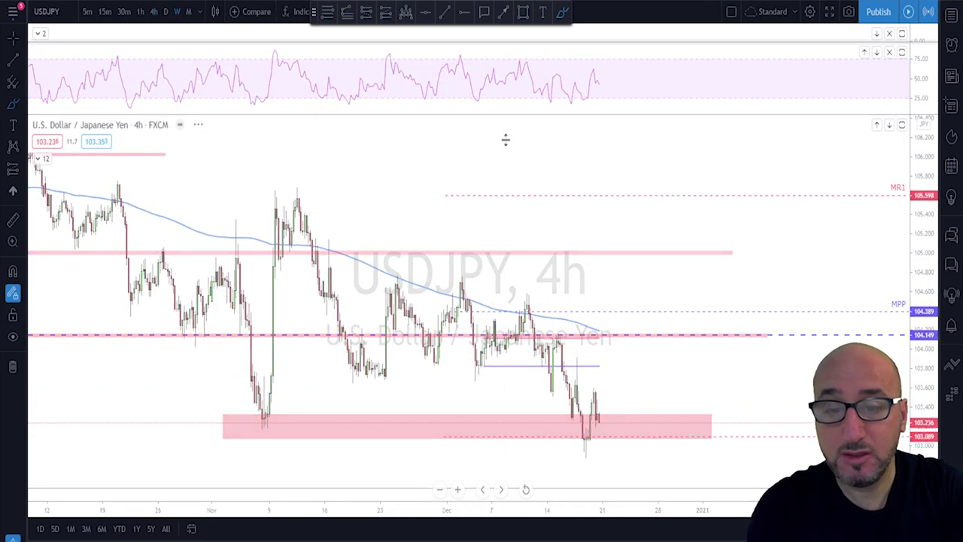
scroll(486, 380, up, 3)
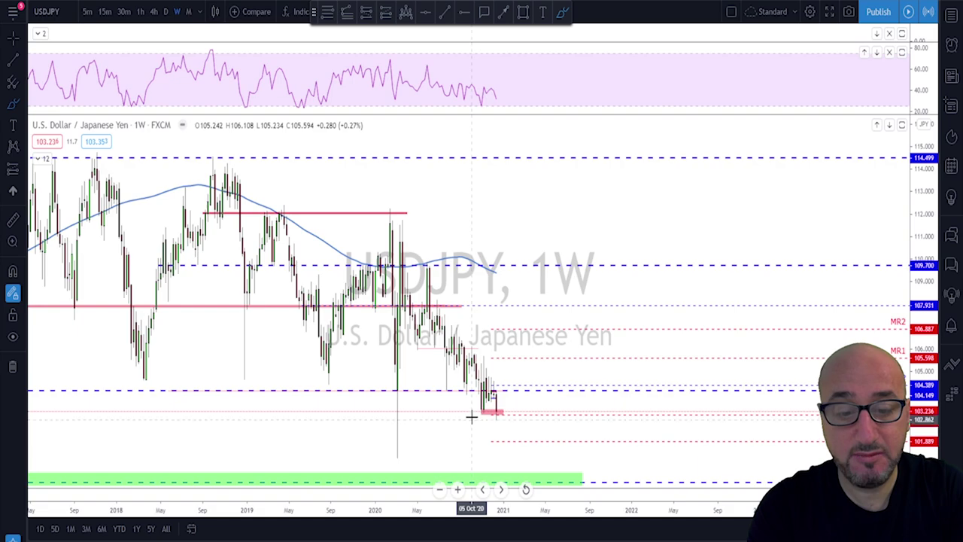
scroll(444, 418, up, 1)
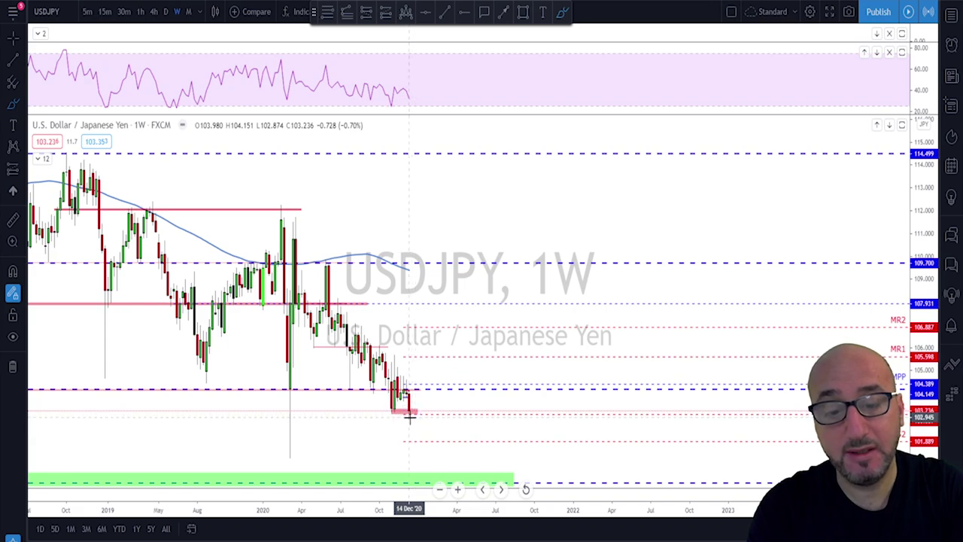
scroll(425, 414, down, 3)
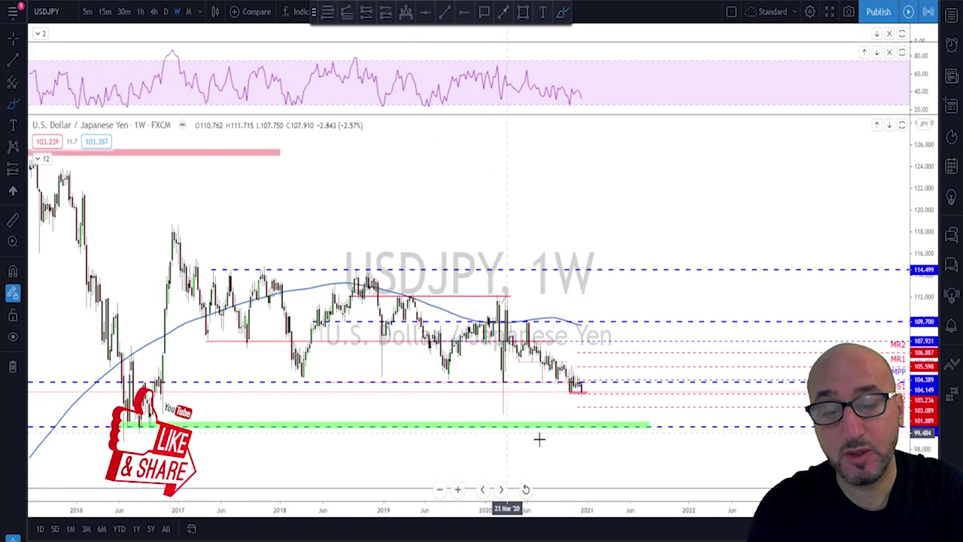
scroll(537, 429, up, 1)
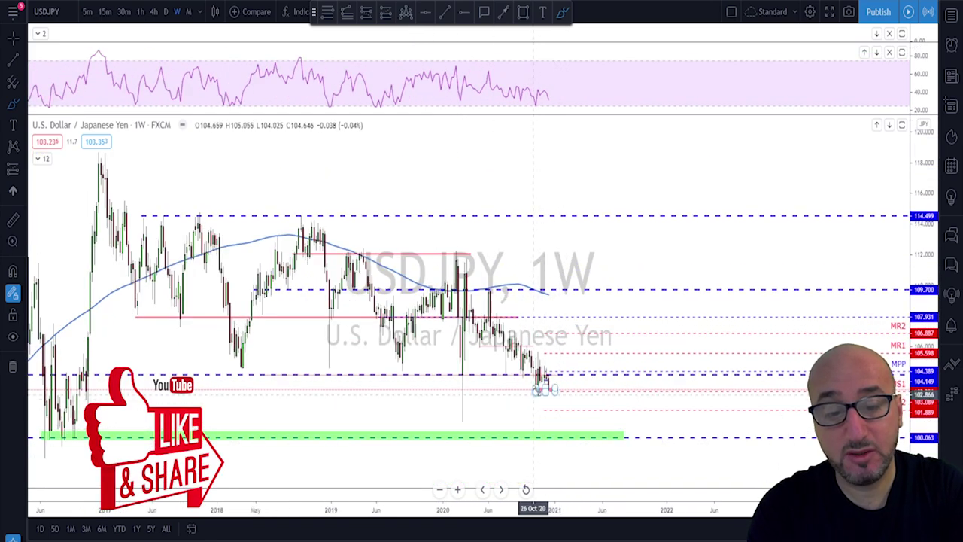
scroll(520, 410, up, 2)
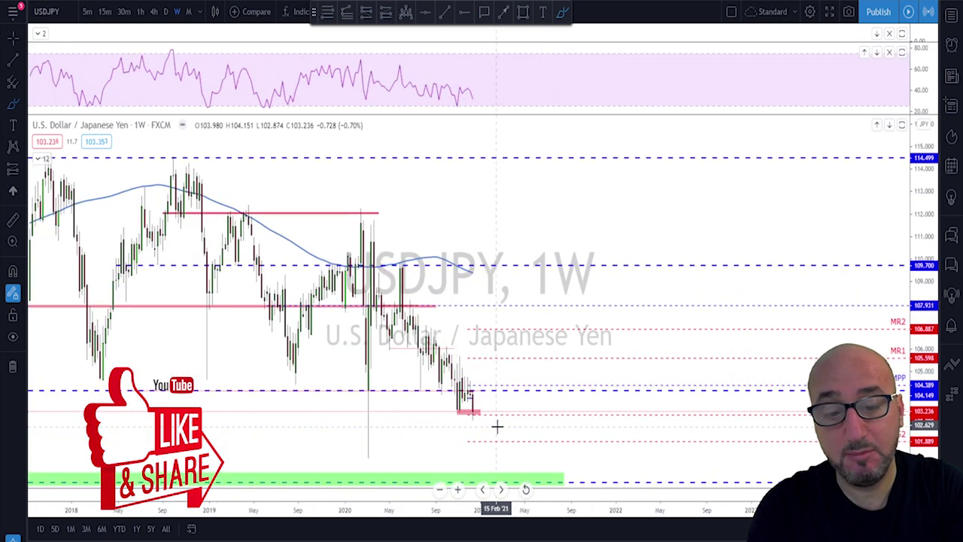
scroll(497, 426, down, 2)
click(99, 434)
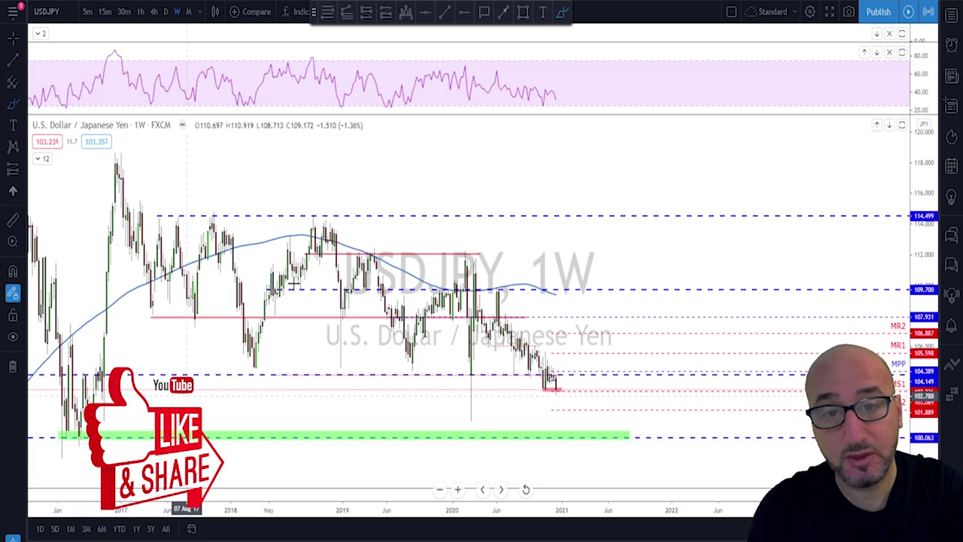
Step: Switch USDJPY to the daily timeframe and examine the early-November low in the pink support zone and the 104.149 level
click(165, 12)
scroll(456, 231, up, 2)
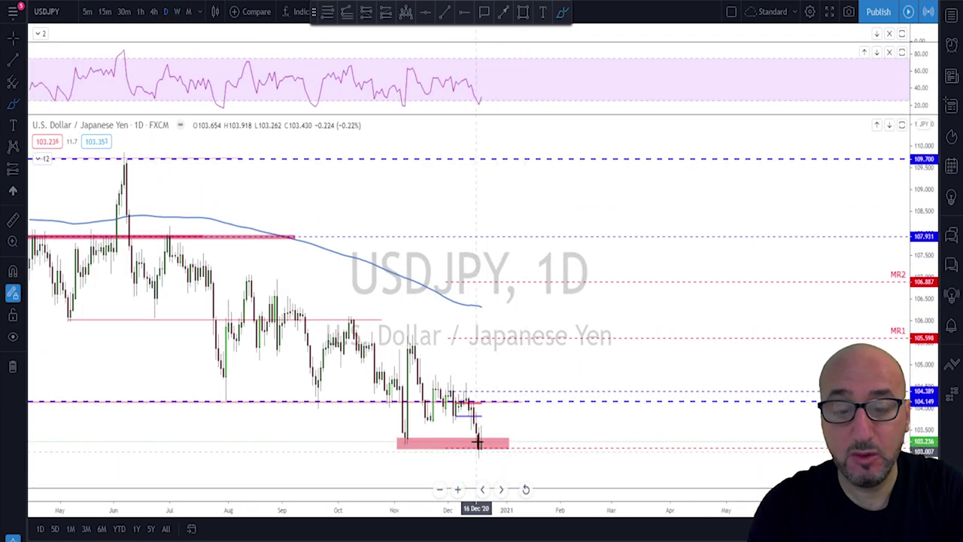
drag(392, 434, 416, 445)
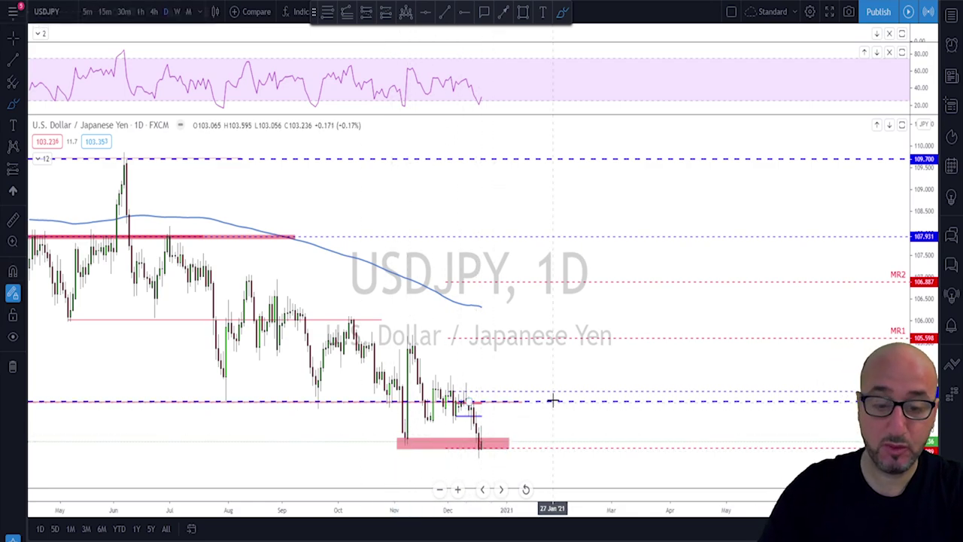
scroll(602, 381, down, 3)
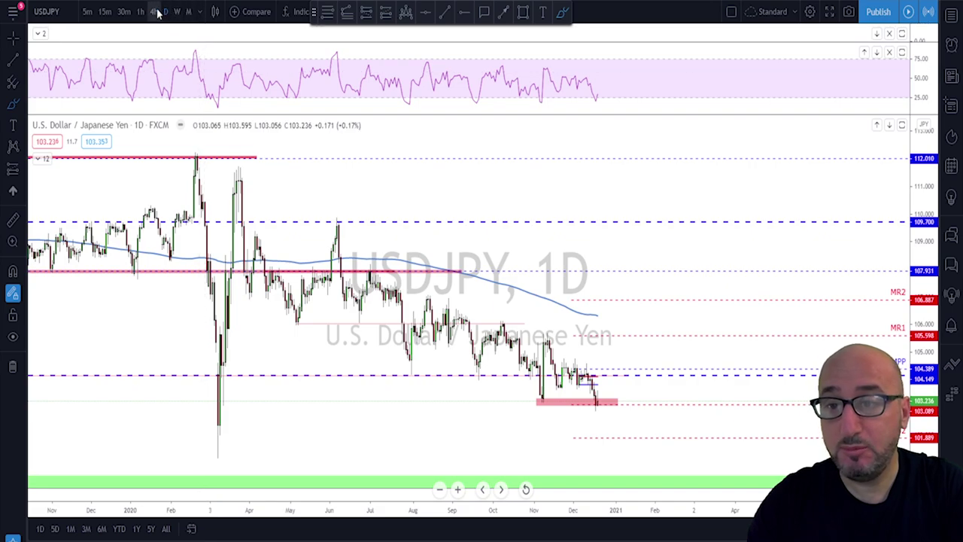
Step: Switch USDJPY to the 4-hour timeframe, brush a rising bounce path from the pink support zone towards 104.149, and undo the strokes
click(153, 11)
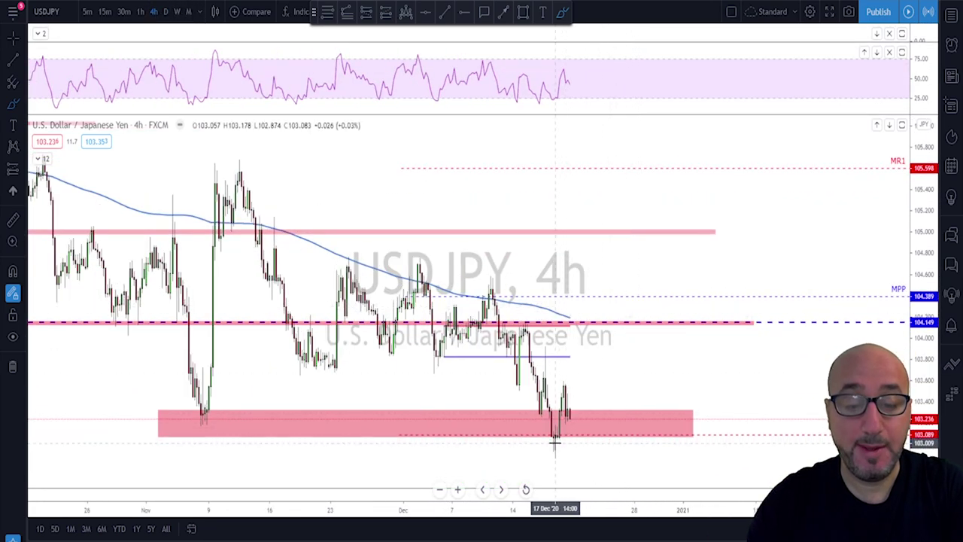
mouse_move(554, 443)
mouse_down()
mouse_move(562, 393)
mouse_move(570, 415)
mouse_move(602, 333)
mouse_up()
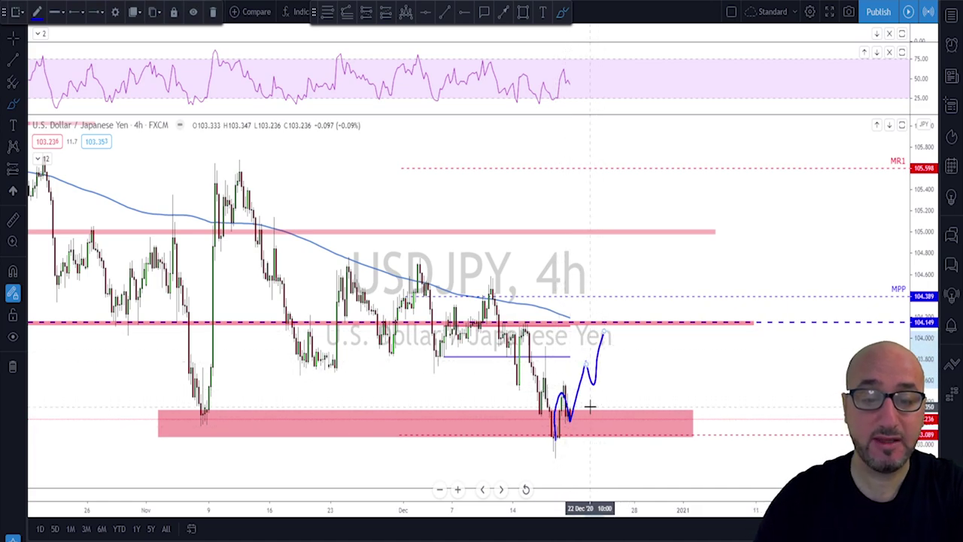
key(ctrl+z)
key(ctrl+z)
key(ctrl+z)
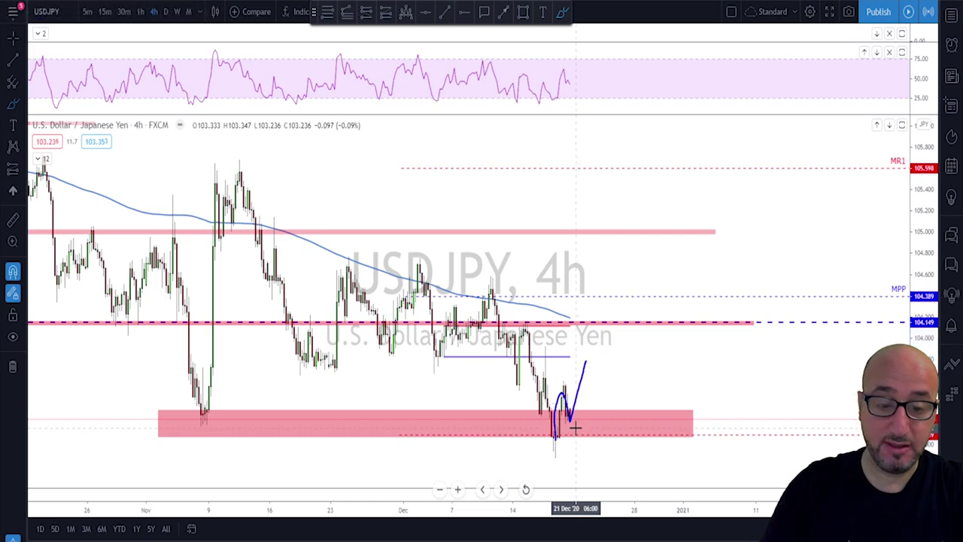
Step: Brush a USDJPY path breaking down through the pink support zone, retesting it and falling further, and undo it
mouse_move(570, 408)
mouse_down()
mouse_move(581, 459)
mouse_move(605, 473)
mouse_move(611, 455)
mouse_up()
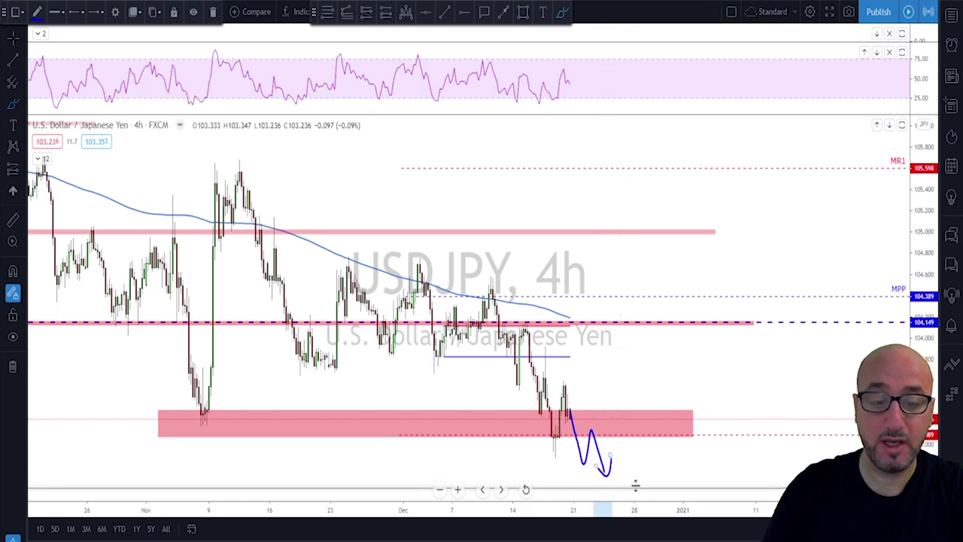
key(ctrl+z)
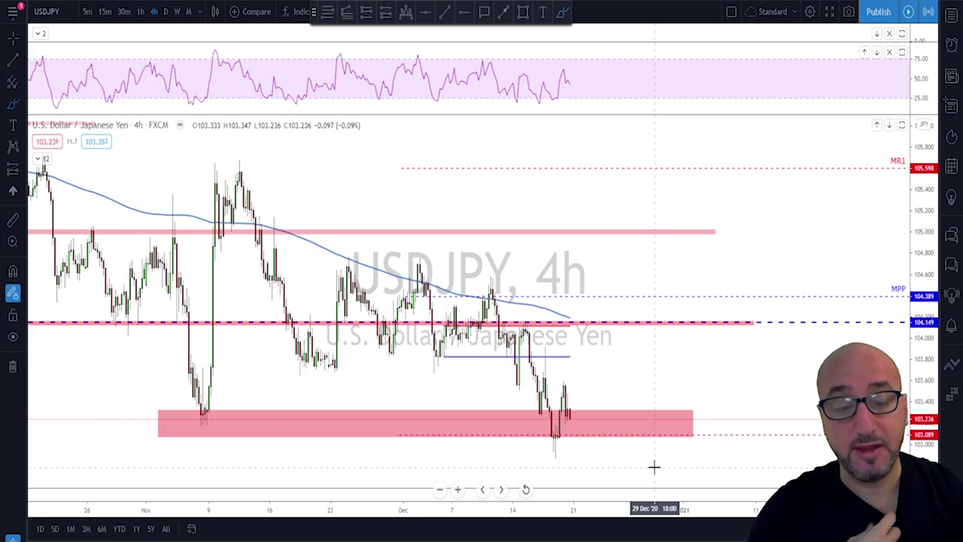
Step: Bring up USDCHF on the weekly timeframe and circle the 2014 lows at the lower support zone with the Brush
key(Down)
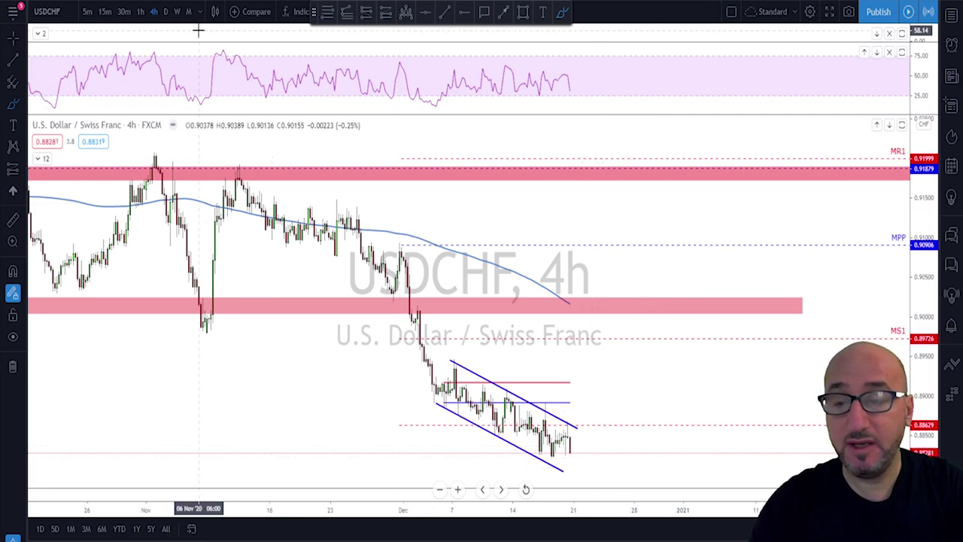
click(178, 11)
scroll(548, 308, down, 3)
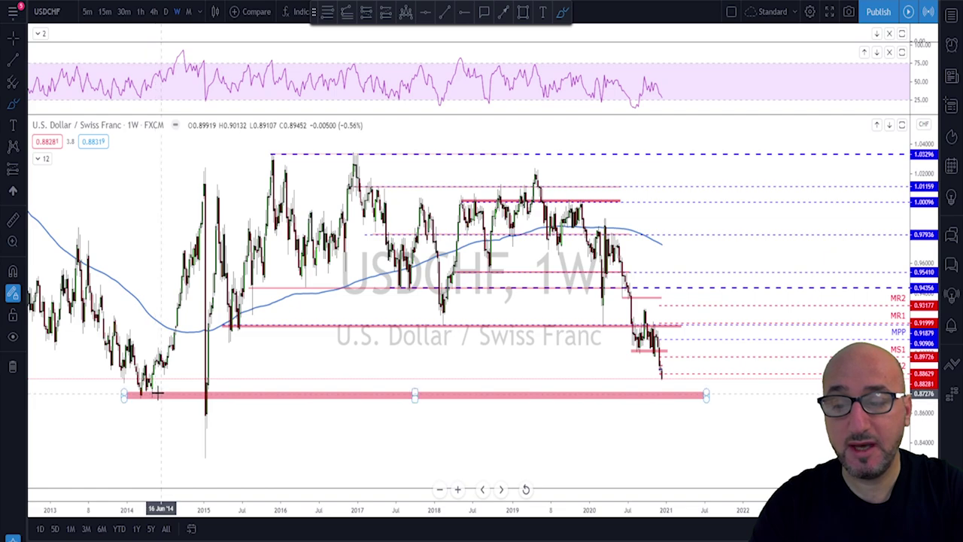
mouse_move(157, 392)
mouse_down()
mouse_move(138, 400)
mouse_move(157, 392)
mouse_up()
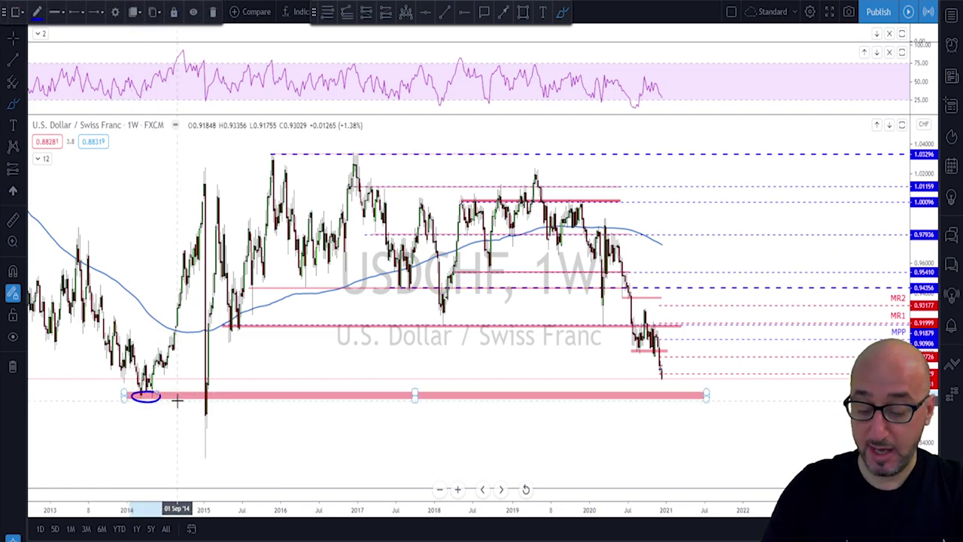
Step: Underline the broken USDCHF support zone between 0.90906 and 0.89726 with the Brush, and delete the line
scroll(535, 426, up, 5)
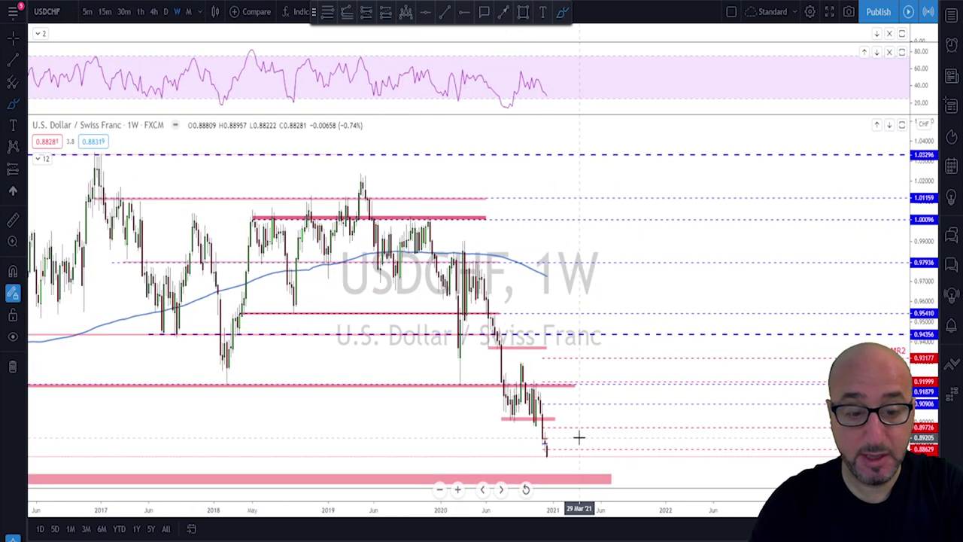
drag(512, 419, 558, 419)
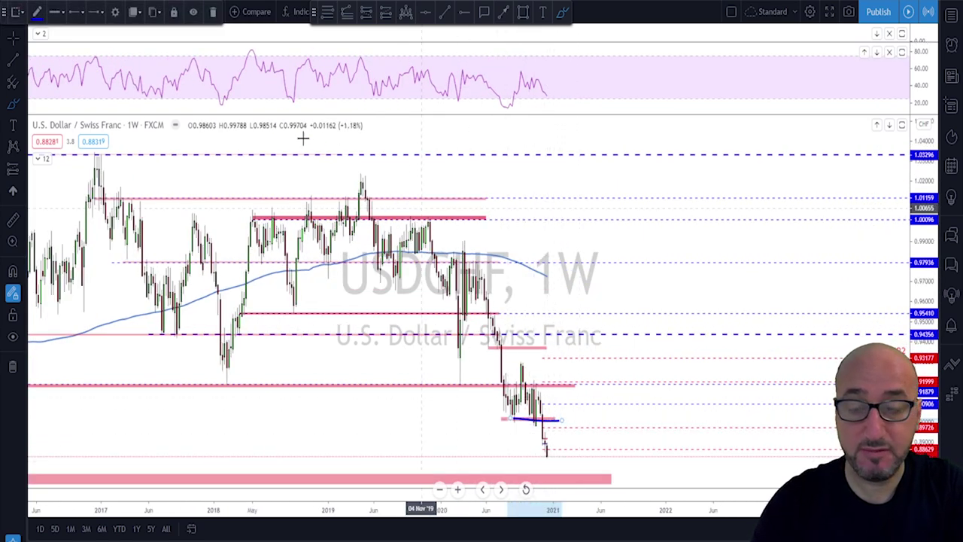
key(Delete)
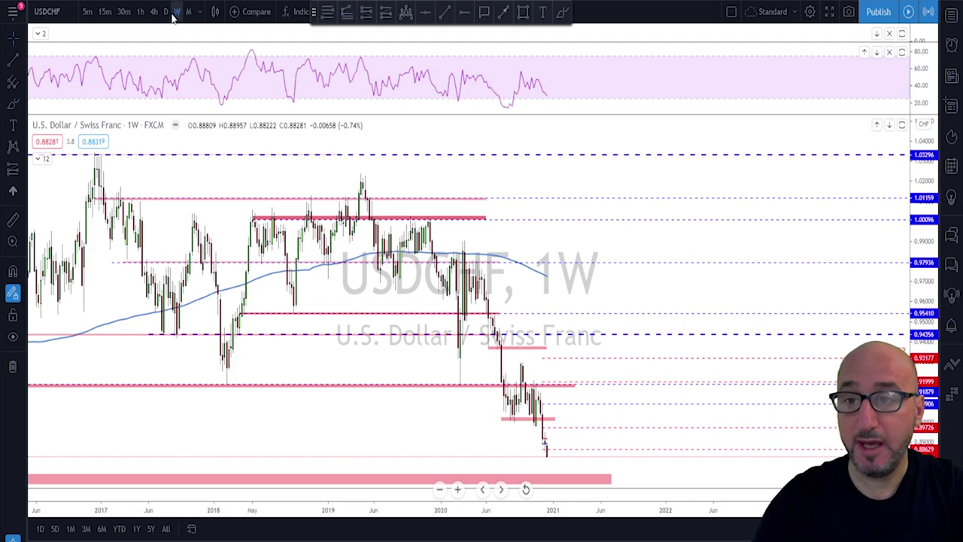
Step: Switch USDCHF to the daily timeframe and compare the current decline with the lower support zone back to the 2014 lows
click(166, 11)
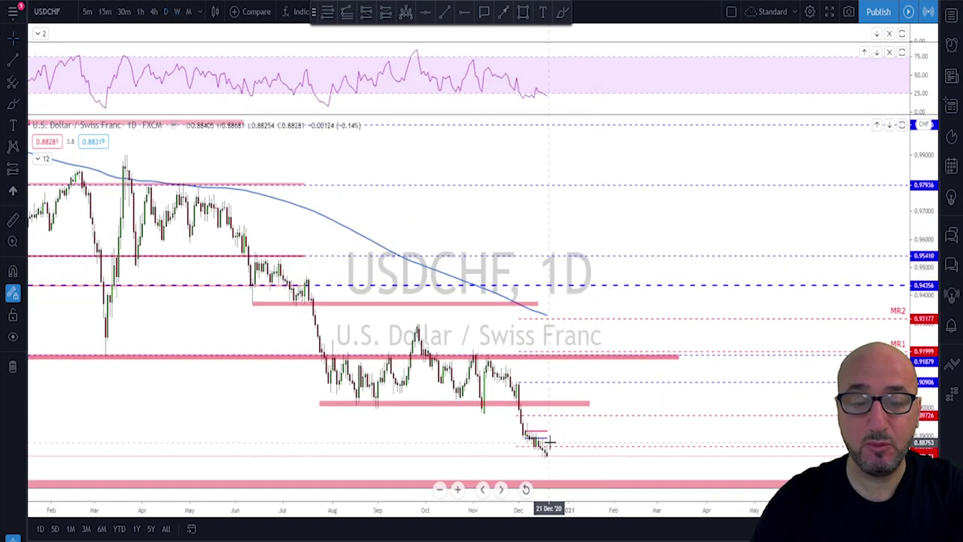
drag(494, 425, 487, 422)
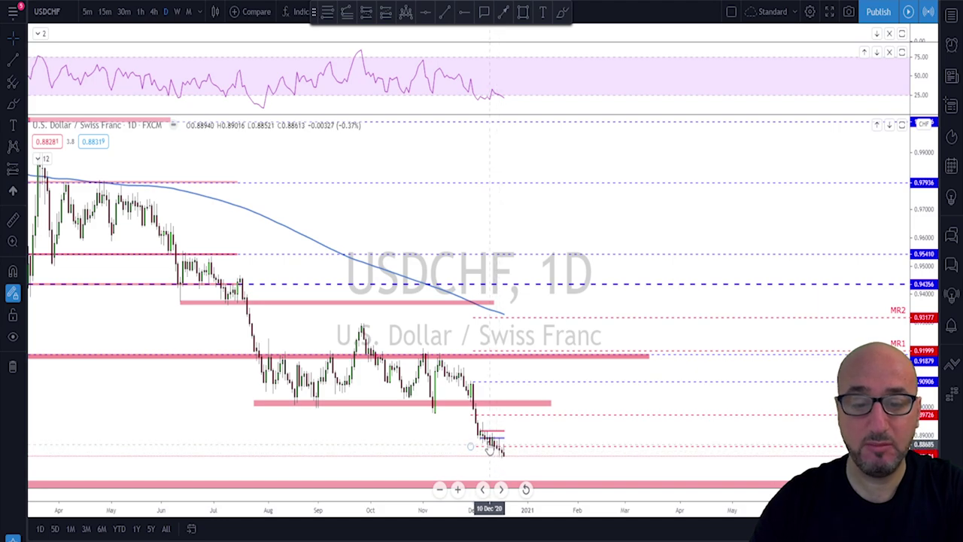
scroll(542, 460, down, 5)
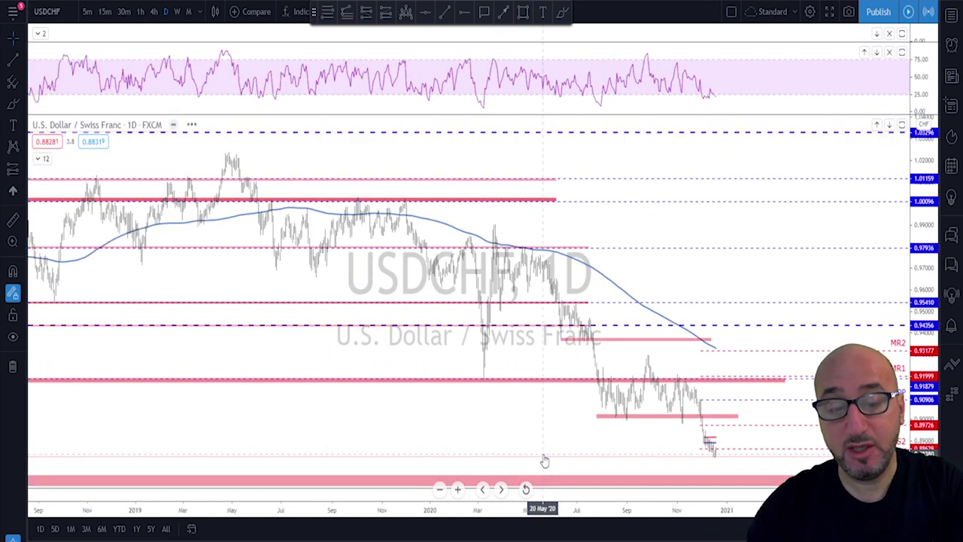
scroll(545, 460, down, 8)
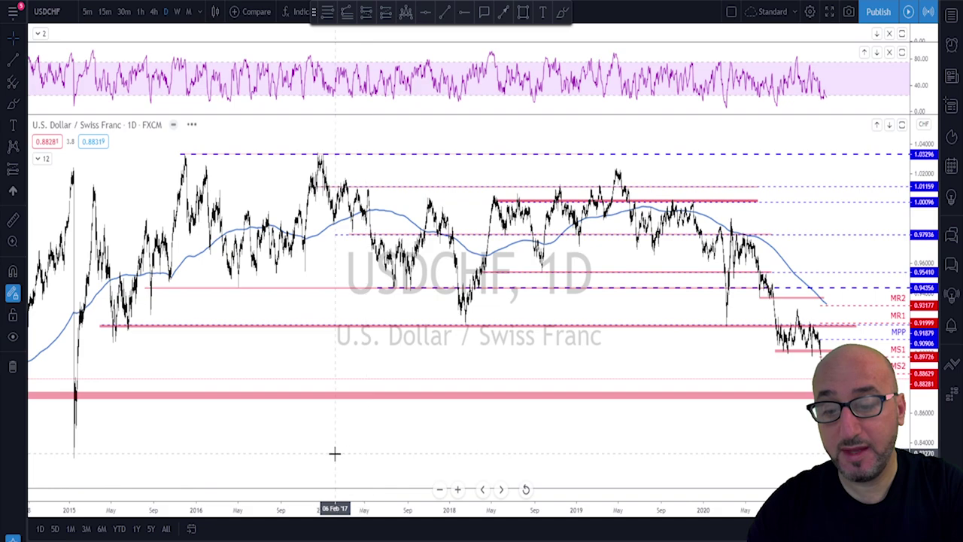
scroll(335, 452, down, 3)
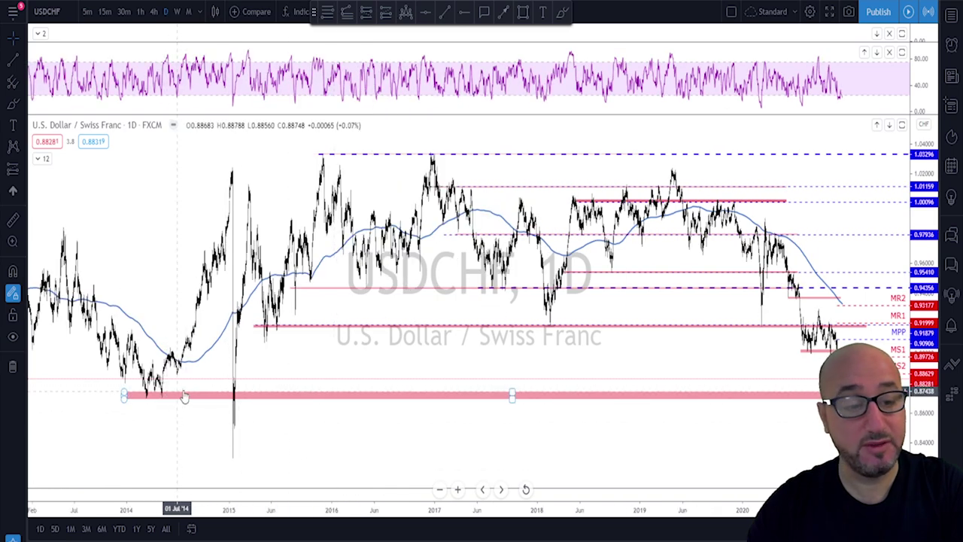
scroll(538, 424, up, 8)
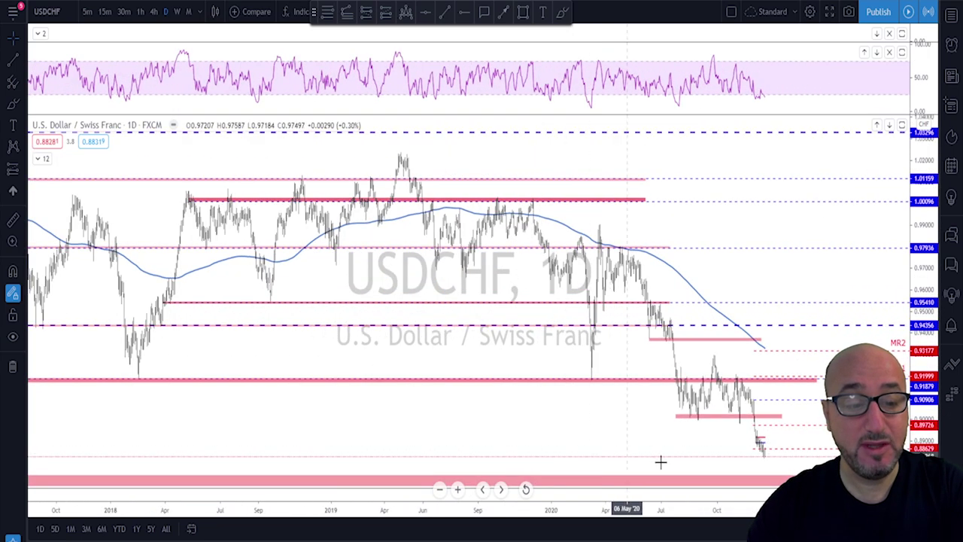
scroll(686, 471, up, 5)
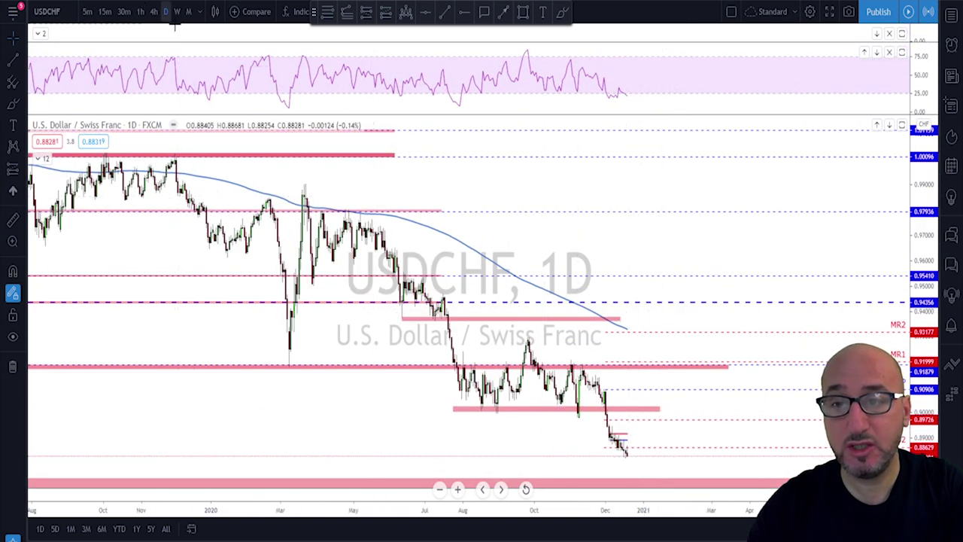
Step: Brush a USDCHF pullback from the December low to the broken support zone, underline that zone, add a falling arrow, and undo the marks
click(564, 15)
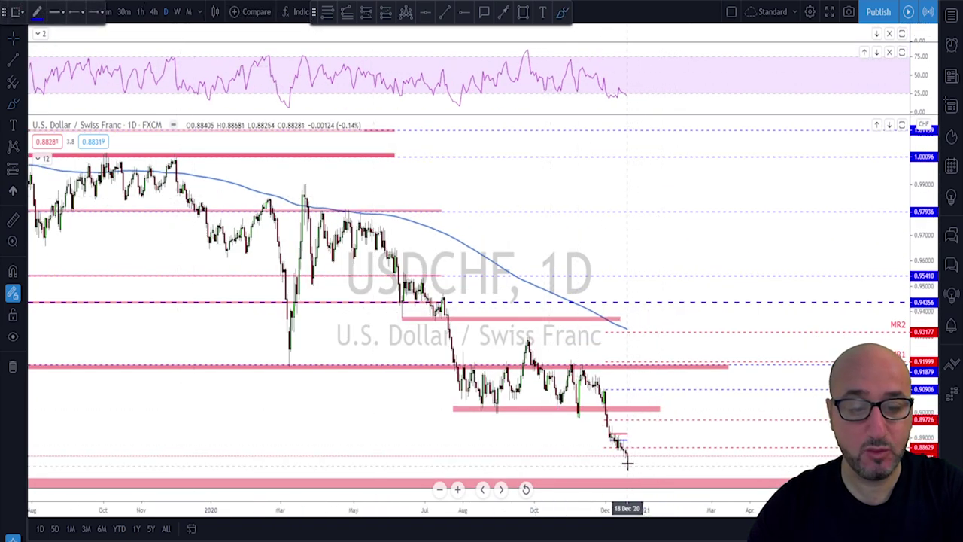
drag(628, 455, 632, 440)
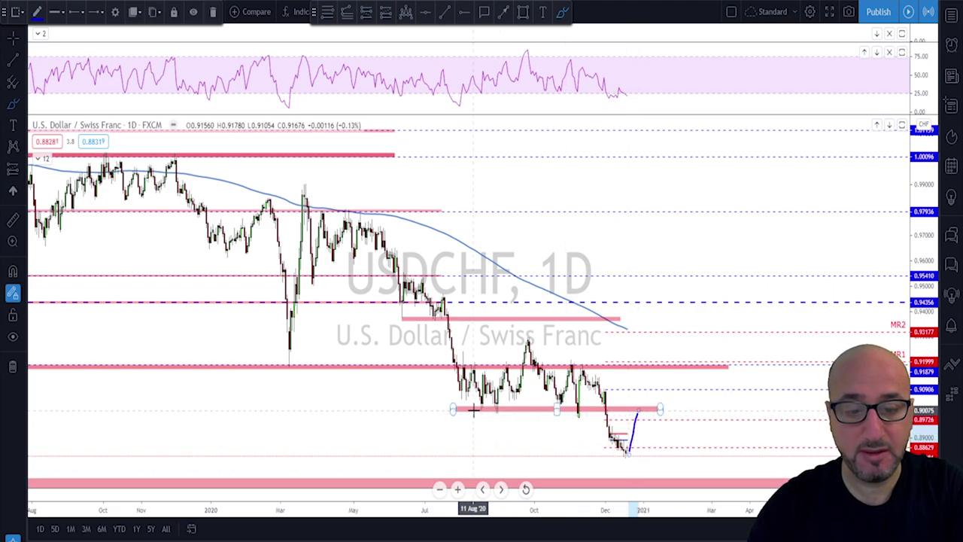
mouse_move(476, 408)
mouse_down()
mouse_move(678, 406)
mouse_move(660, 449)
mouse_move(649, 444)
mouse_move(673, 444)
mouse_move(675, 464)
mouse_up()
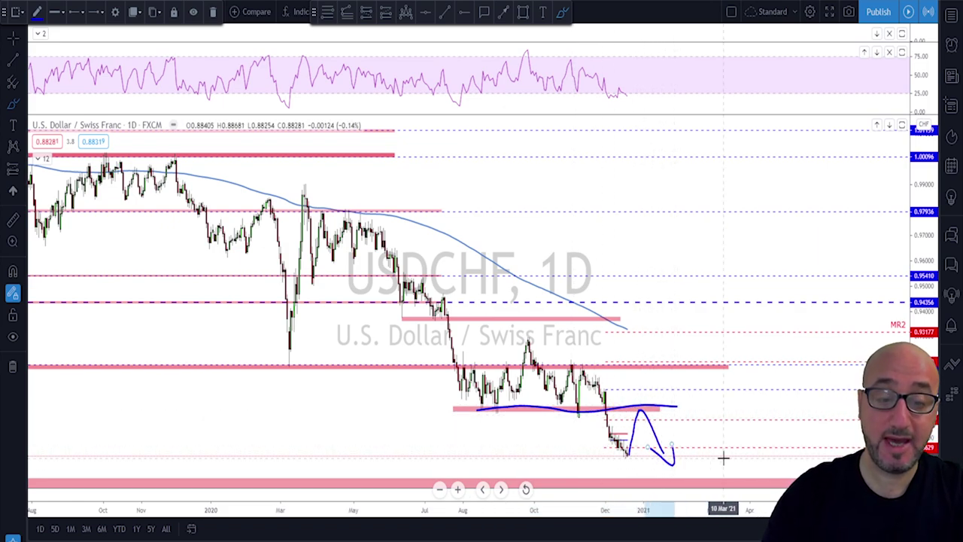
key(ctrl+z)
key(ctrl+z)
key(ctrl+z)
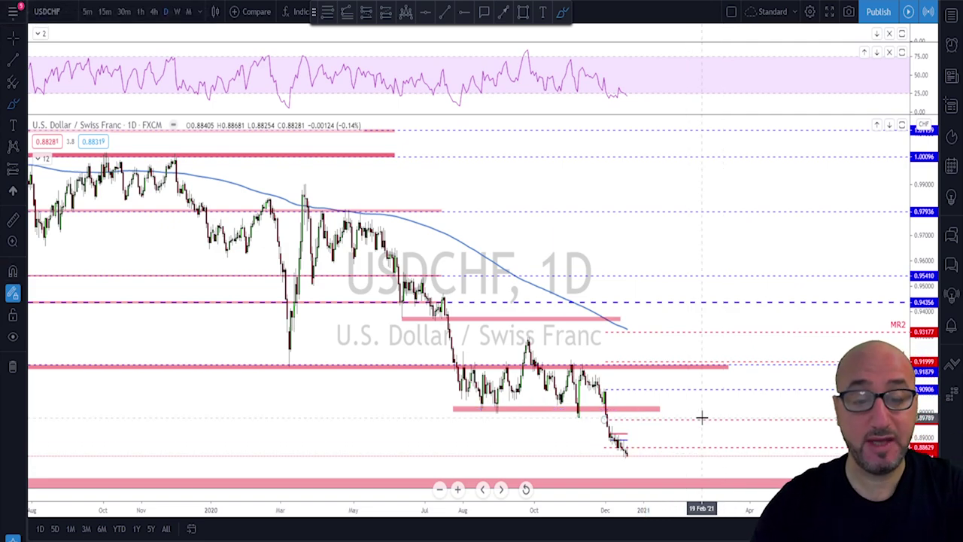
scroll(702, 418, down, 2)
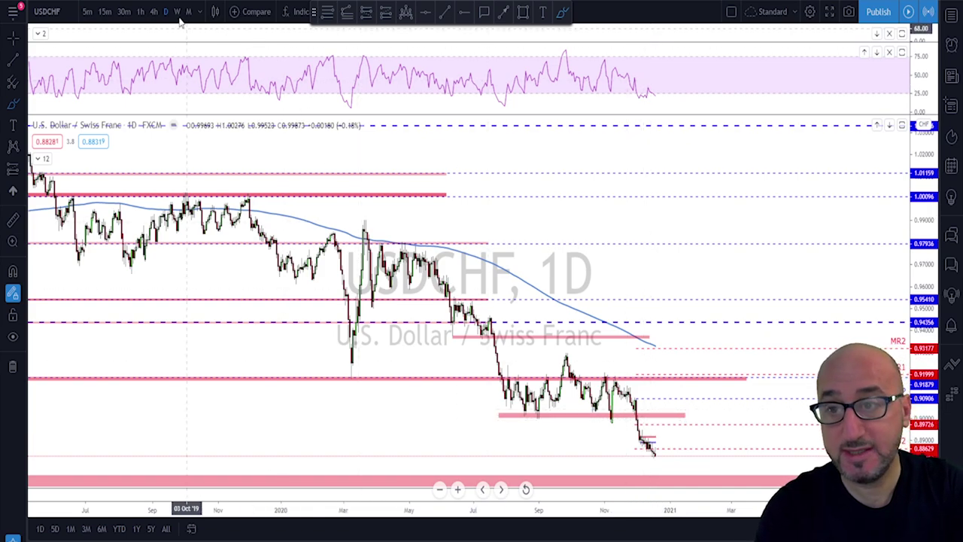
Step: Switch USDCHF to the 4-hour timeframe, brush a rising line under the December RSI lows, and delete the line
click(154, 11)
scroll(645, 296, up, 1)
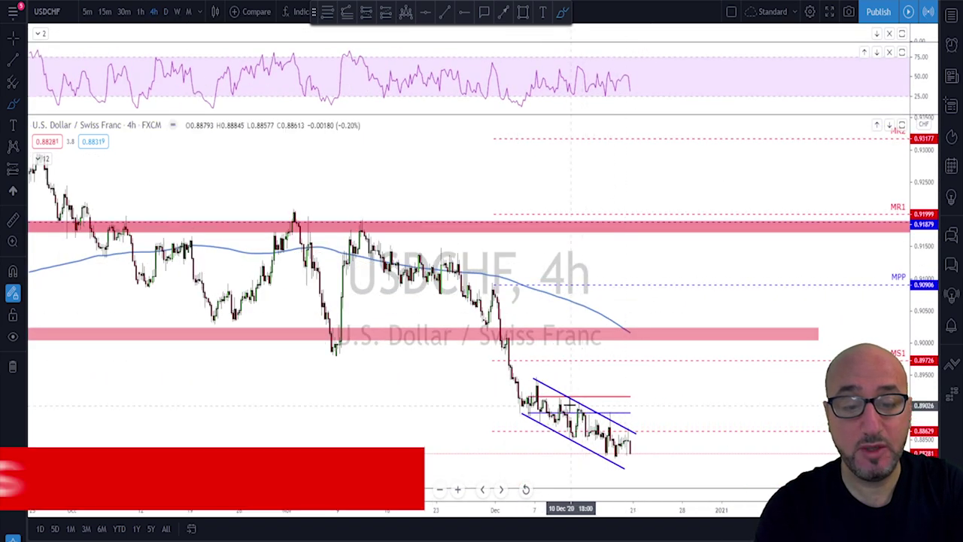
click(521, 106)
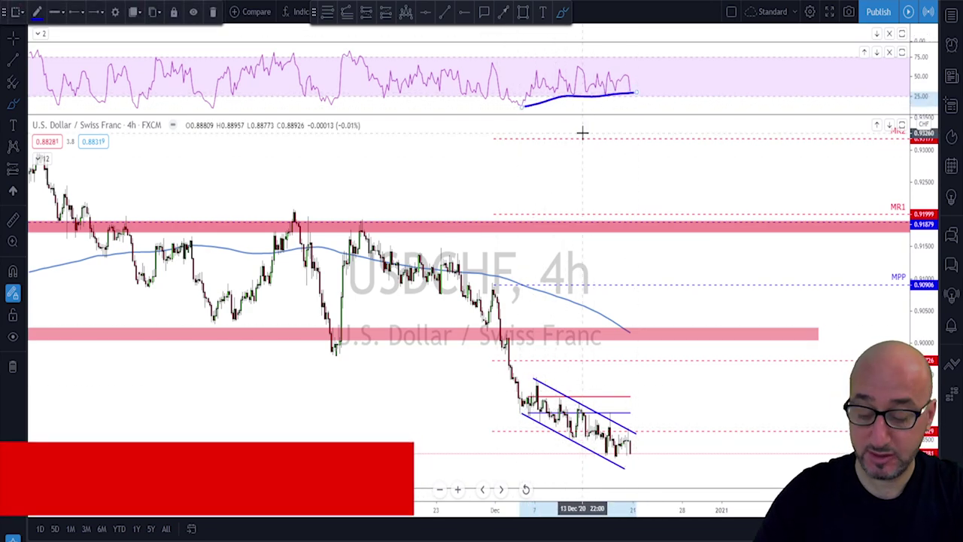
key(Delete)
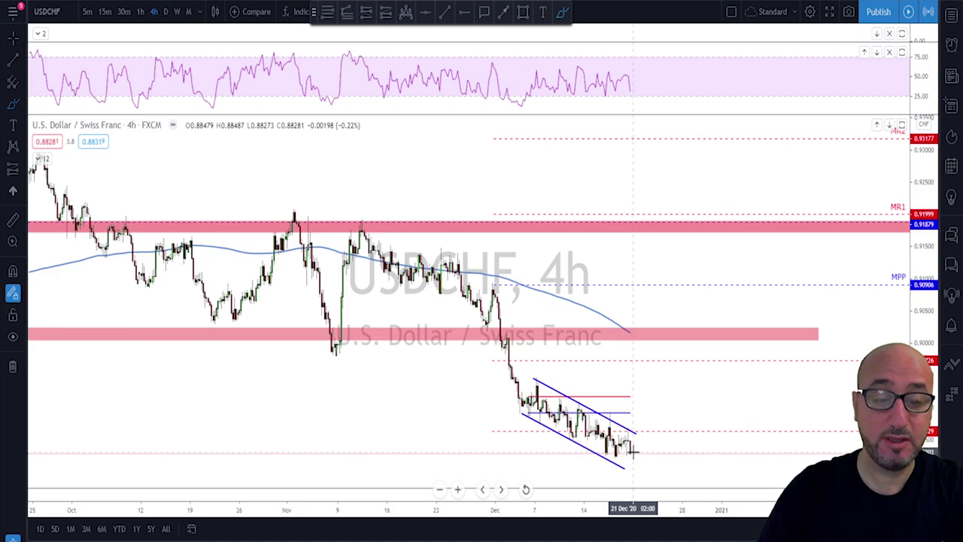
Step: Underline the latest USDCHF lows with the Brush, sketch a brief dip below that line and back, and undo the marks
scroll(634, 451, down, 2)
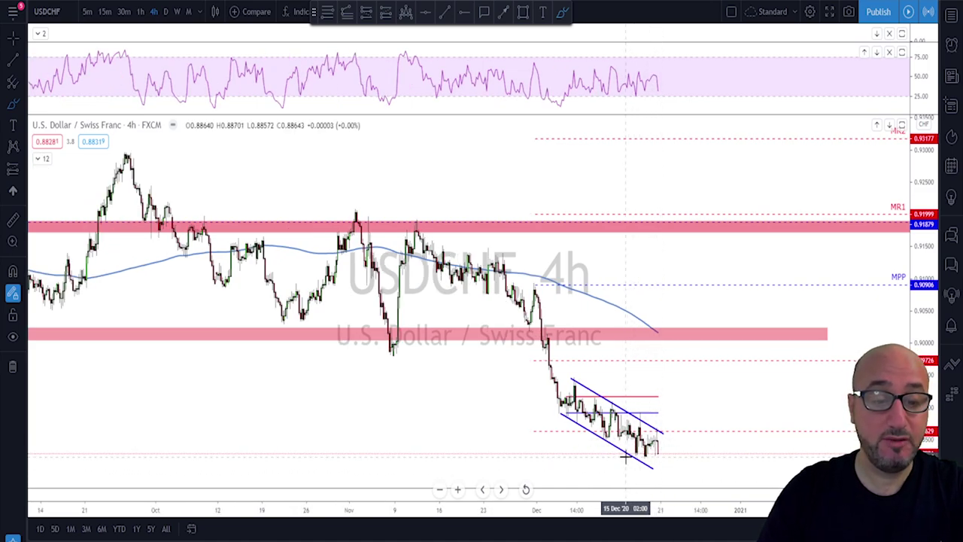
mouse_move(629, 457)
mouse_down()
mouse_move(685, 453)
mouse_move(664, 469)
mouse_up()
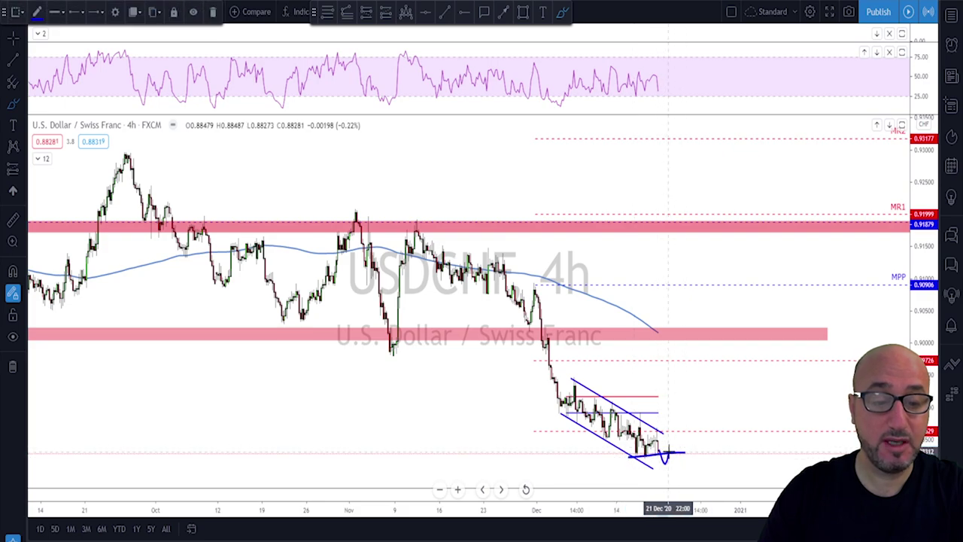
key(ctrl+z)
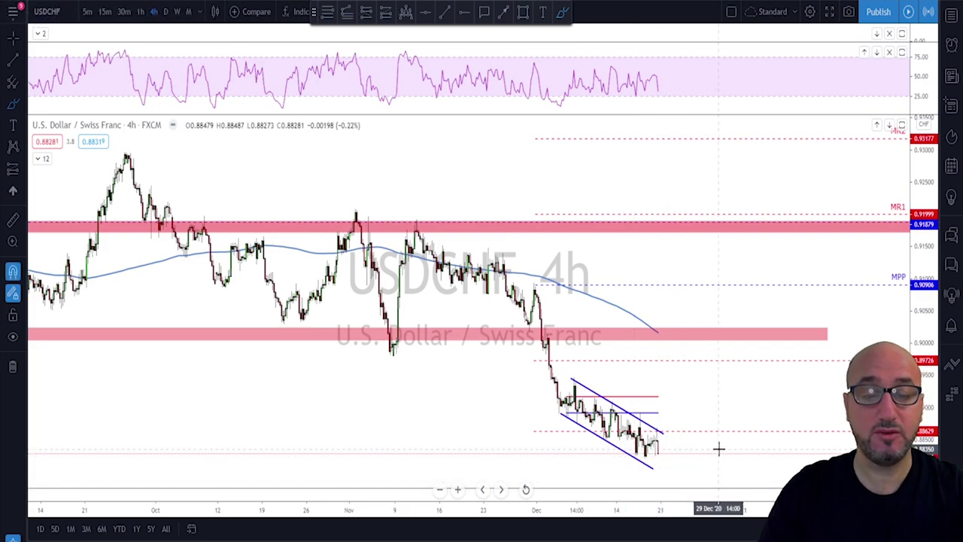
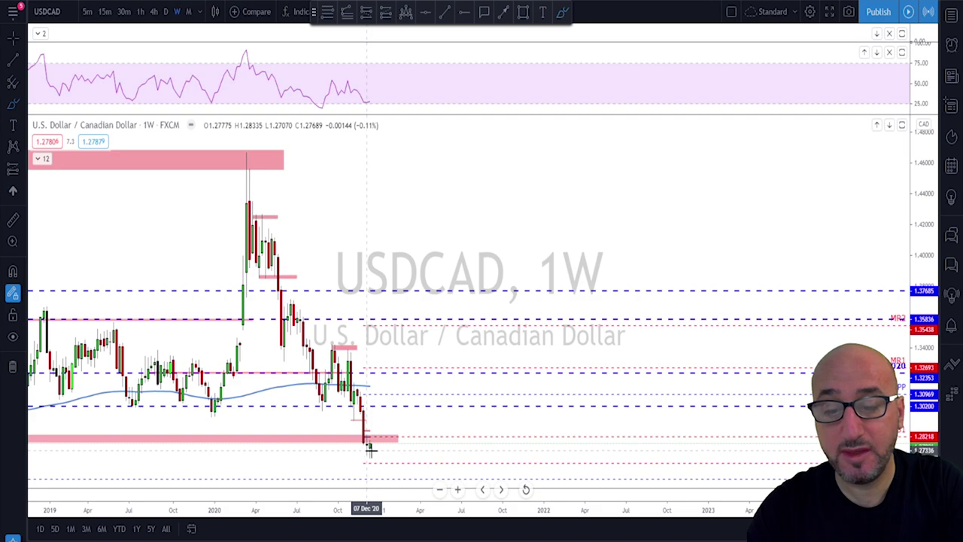
Step: Switch USDCAD to the 4-hour timeframe, brush the early-December range edges and the swings into the red box, and undo the marks
click(154, 11)
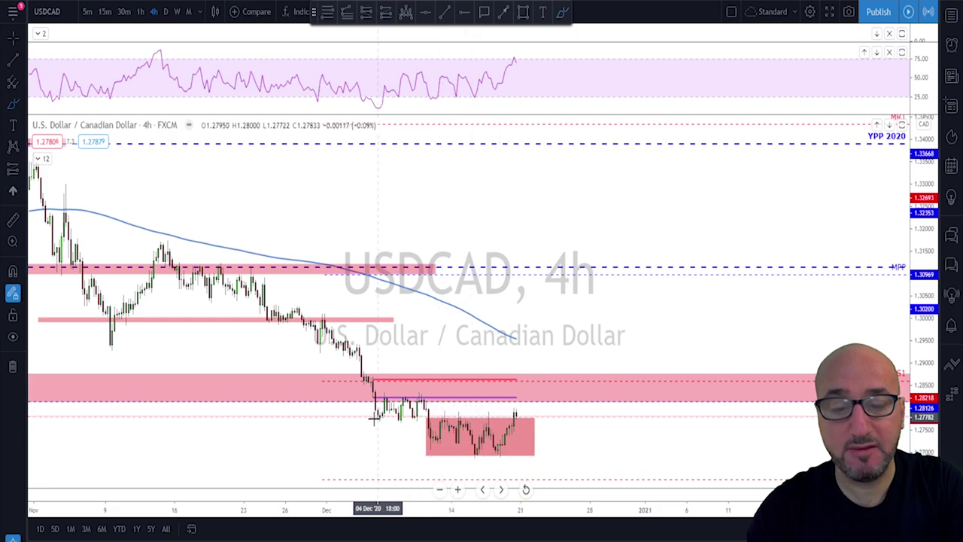
mouse_move(374, 419)
mouse_down()
mouse_move(431, 429)
mouse_move(380, 423)
mouse_move(428, 421)
mouse_up()
key(ctrl+z)
drag(382, 397, 427, 393)
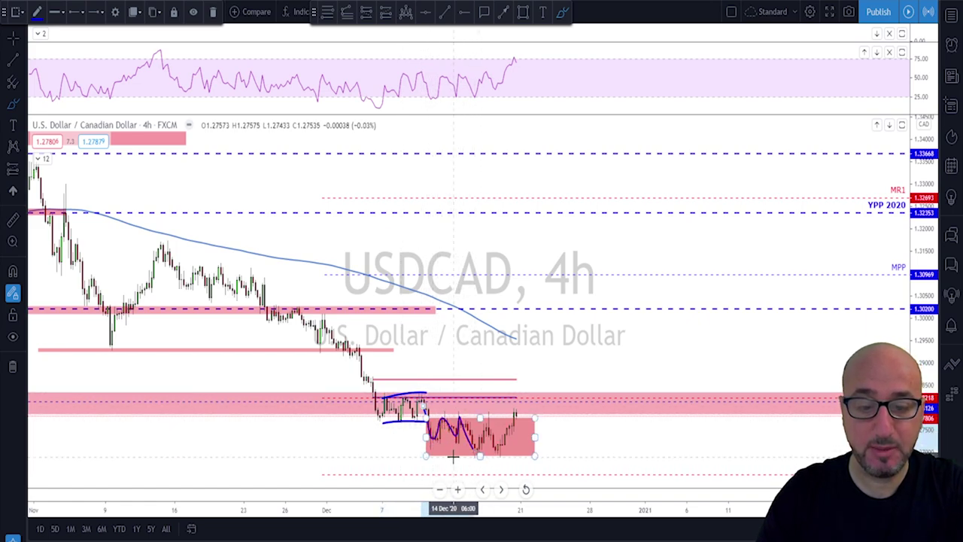
click(425, 455)
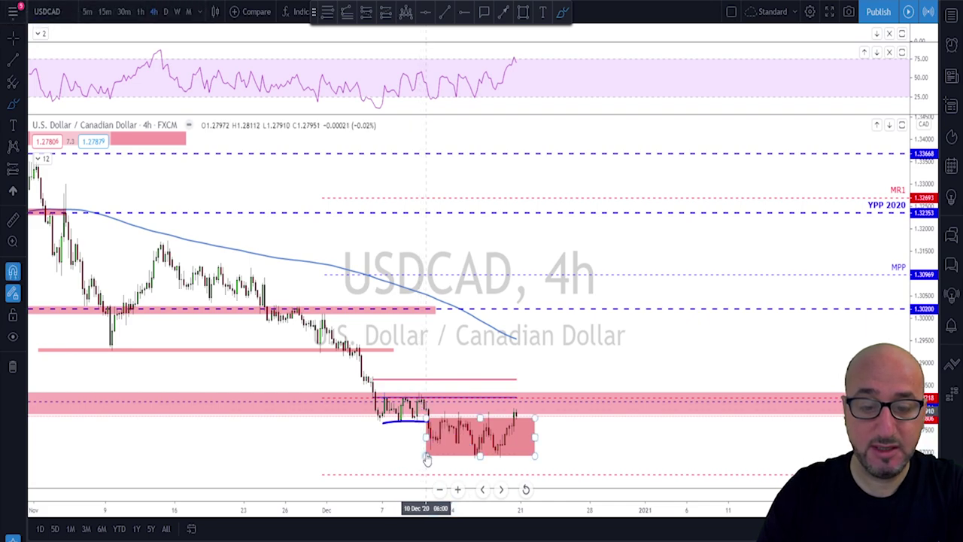
key(ctrl+z)
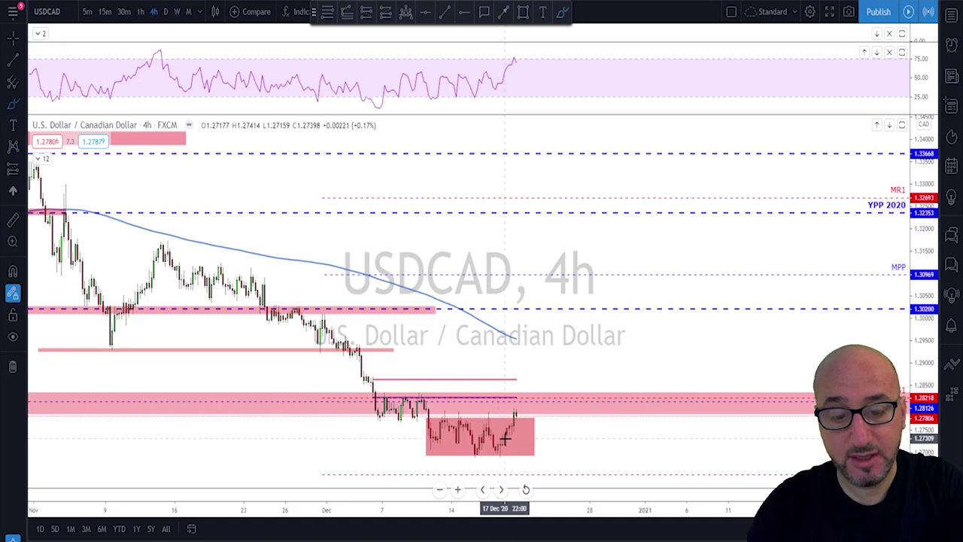
Step: Switch USDCAD to the 1-hour timeframe, circle the 24 November test of the moving average with the Brush, and delete the circle
click(140, 11)
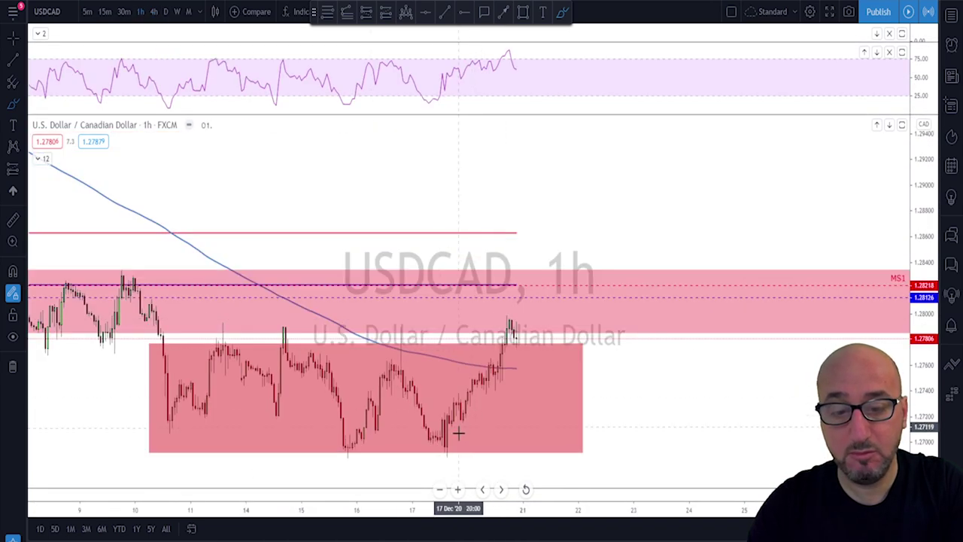
scroll(458, 433, down, 6)
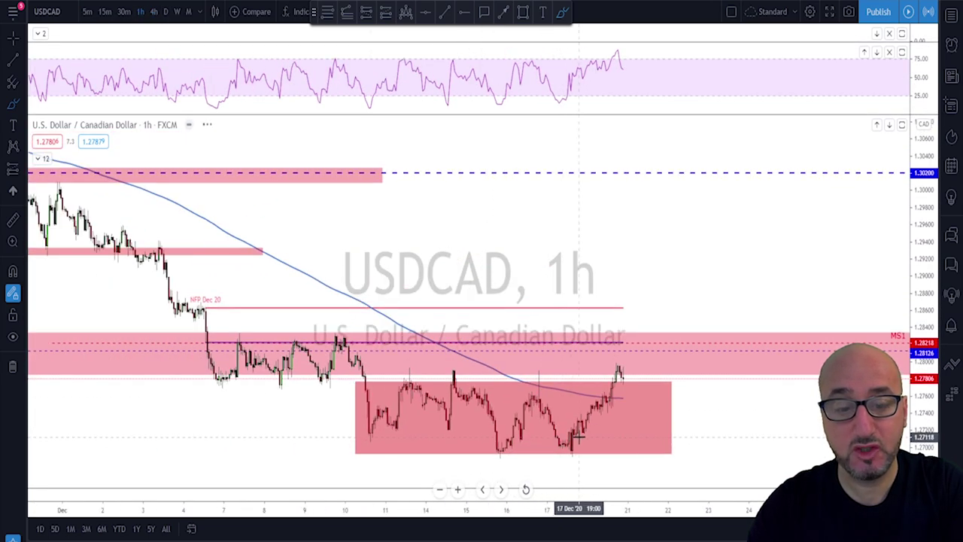
scroll(580, 436, down, 3)
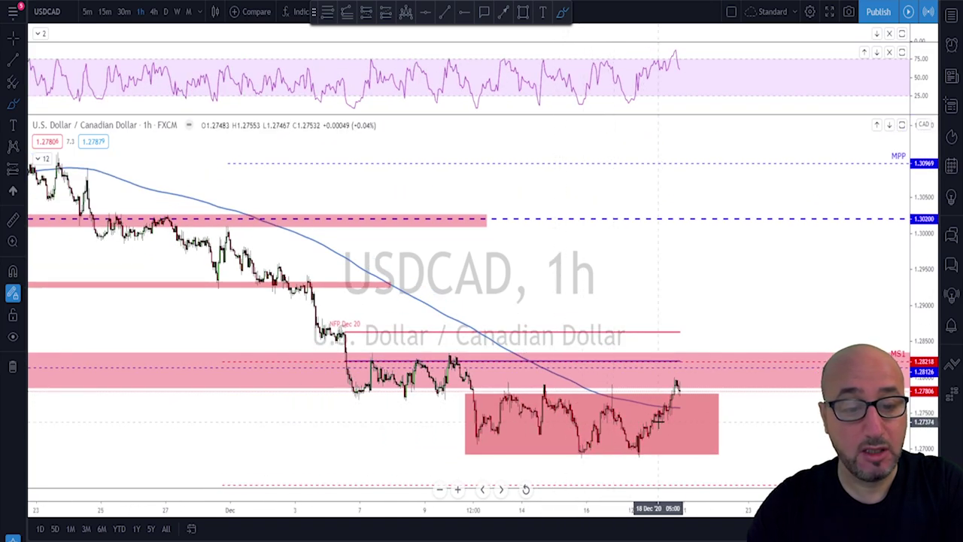
scroll(652, 412, up, 1)
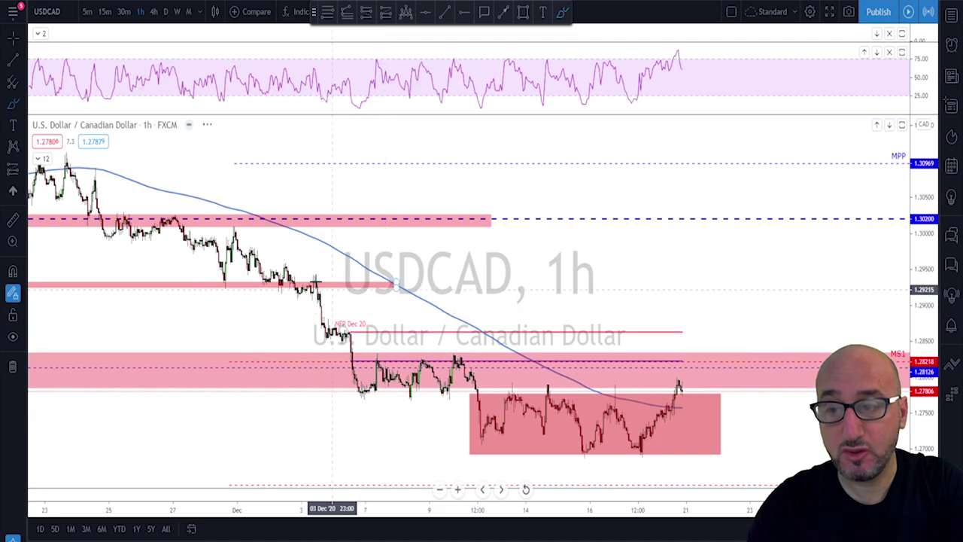
scroll(353, 301, down, 1)
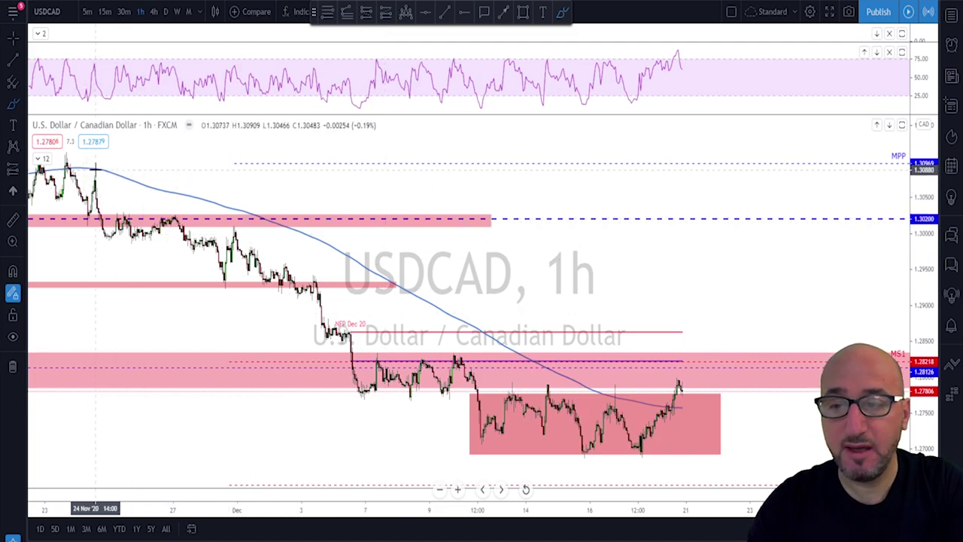
mouse_move(92, 165)
mouse_down()
mouse_move(103, 162)
mouse_move(91, 165)
mouse_up()
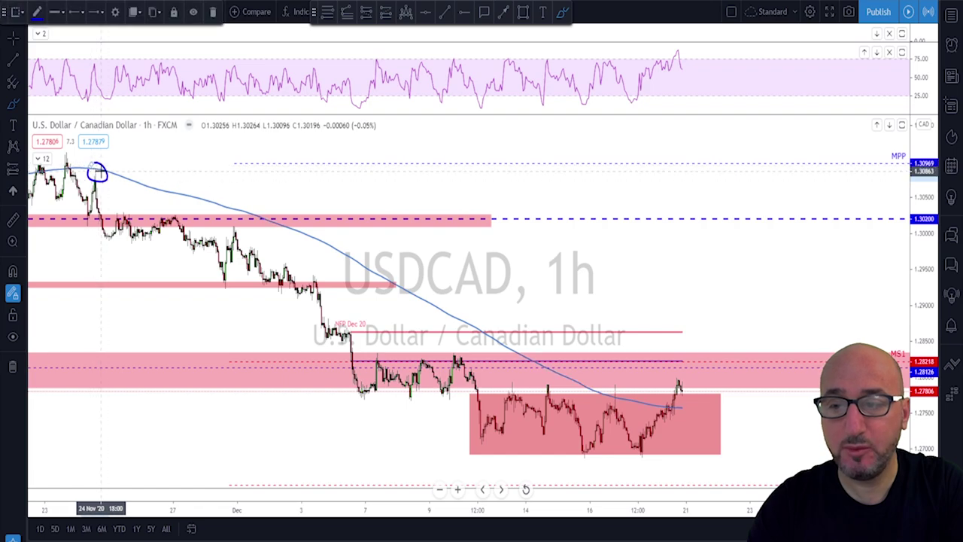
key(Delete)
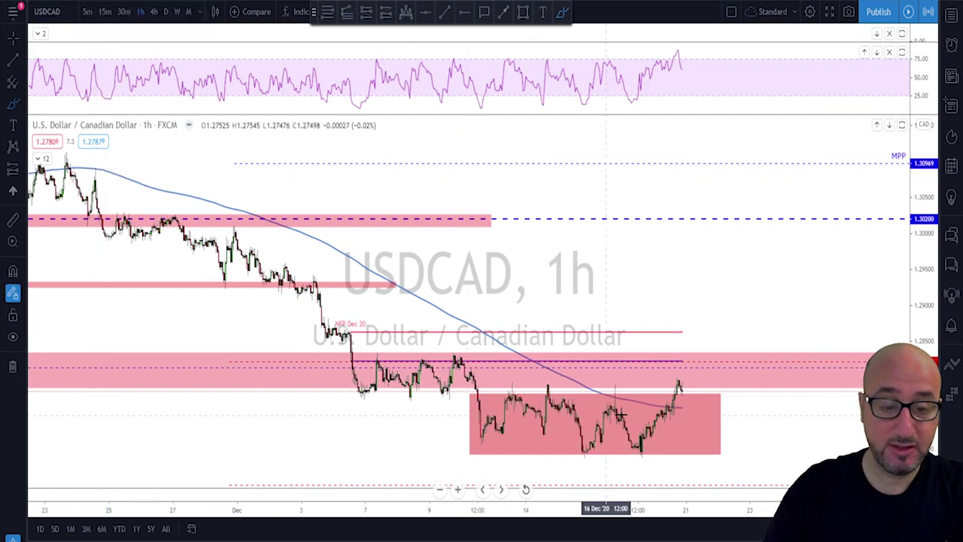
Step: Brush a USDCAD path that pulls back to the 1-hour moving average and rises to the upper edge of the resistance zone
scroll(656, 427, up, 1)
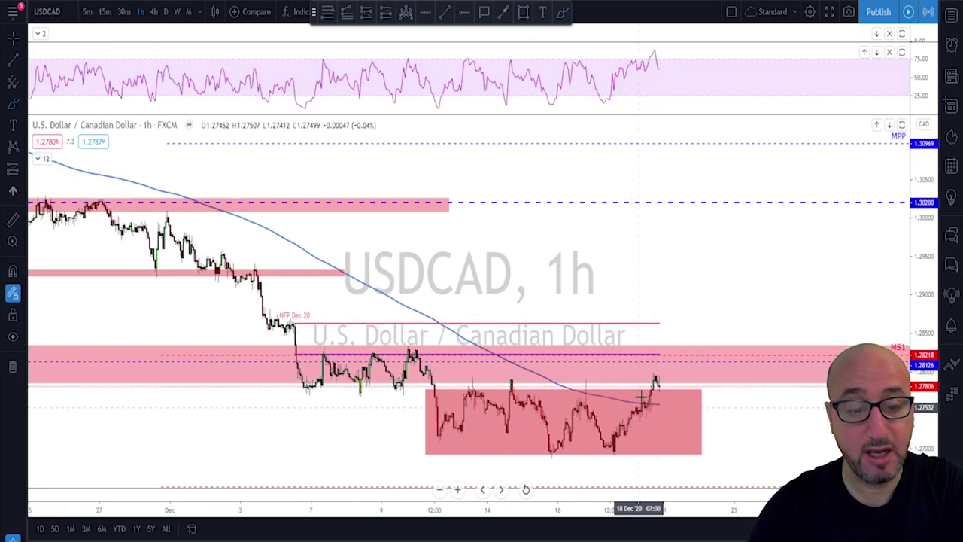
scroll(640, 397, up, 1)
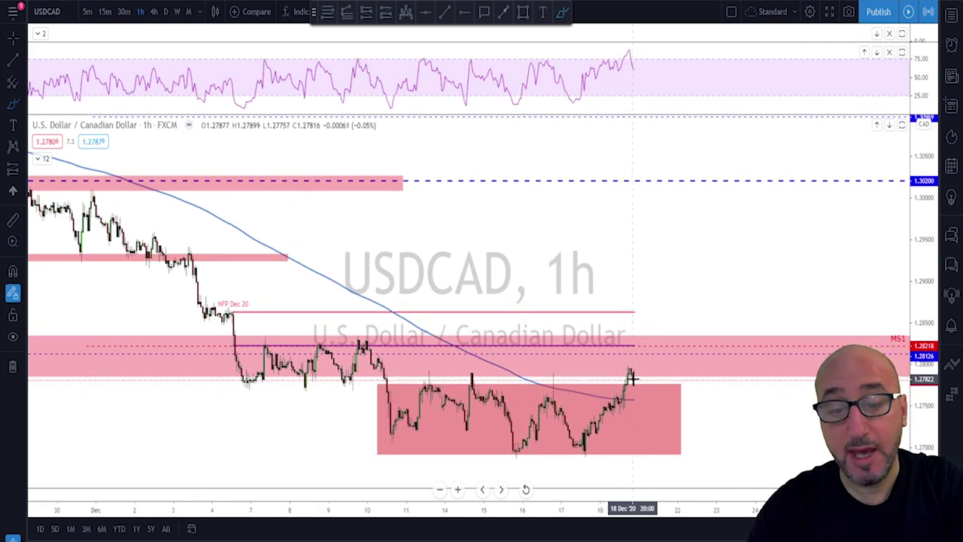
drag(629, 369, 638, 388)
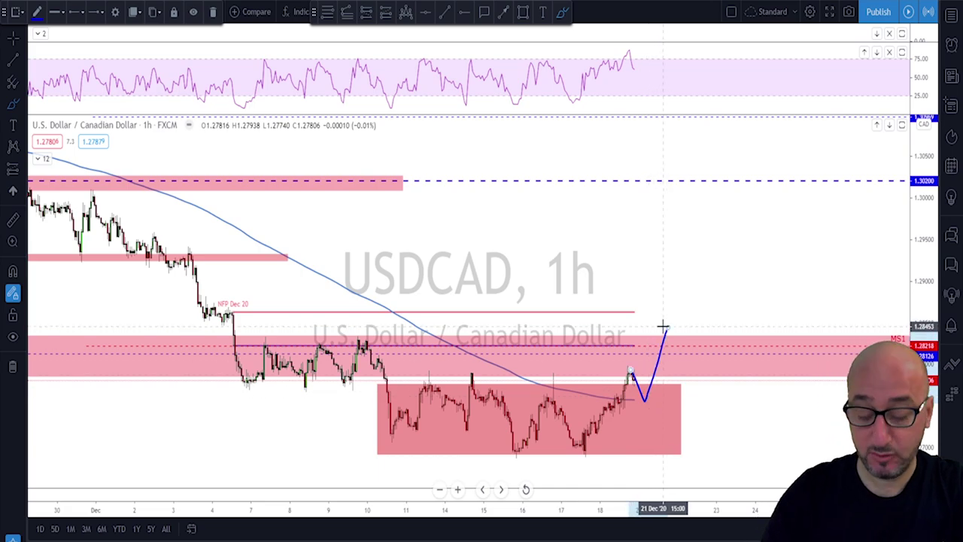
Step: On the 4-hour USDCAD chart, brush a path rising through the resistance zone to about 1.29000 with a small pullback, and delete it
click(154, 12)
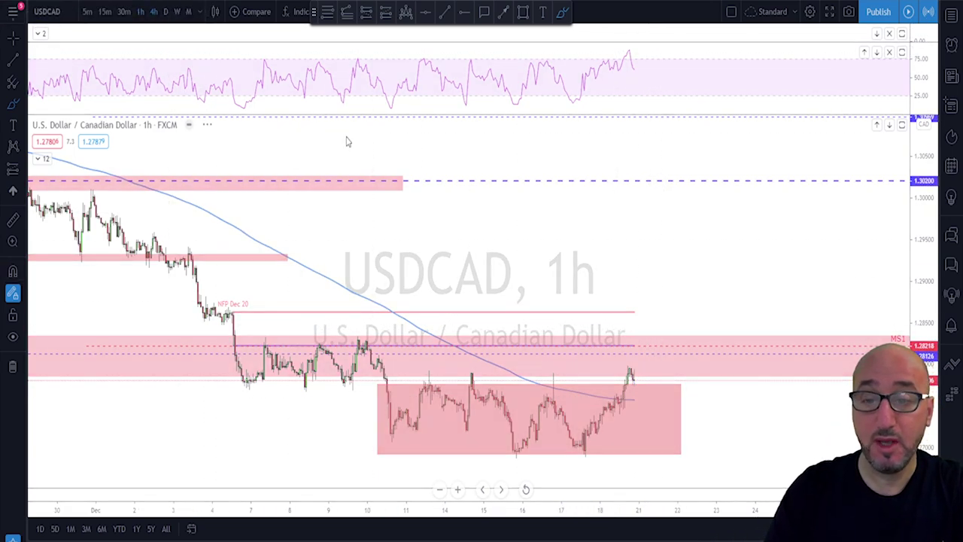
scroll(624, 275, down, 4)
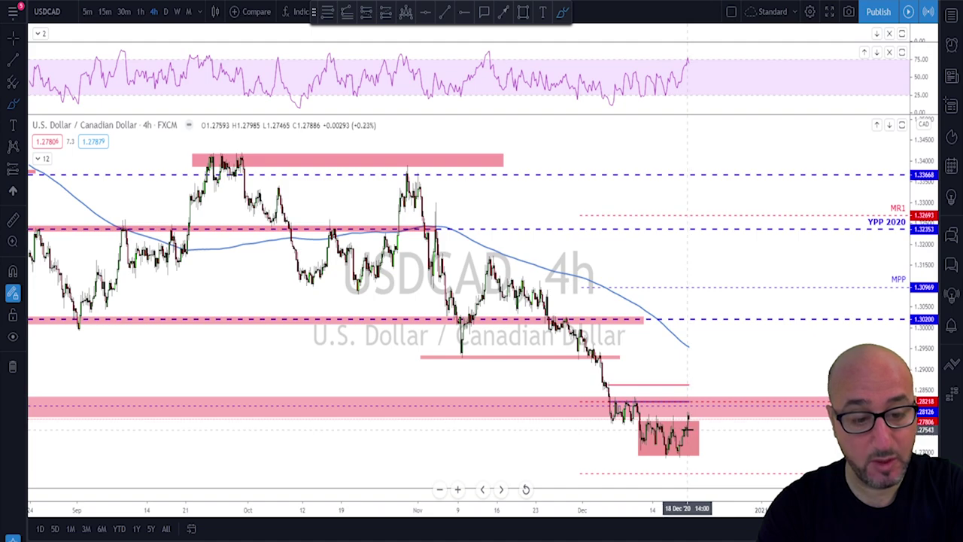
drag(687, 430, 691, 414)
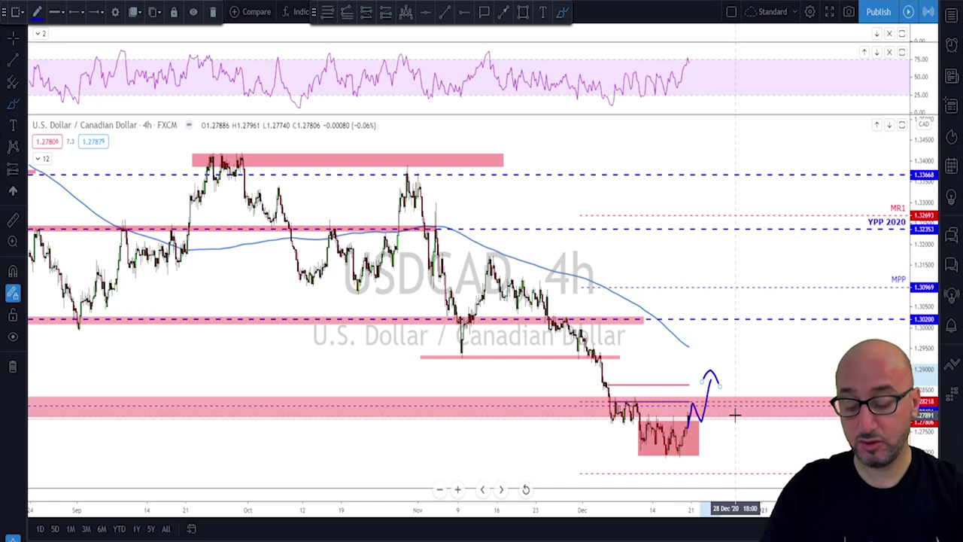
key(Delete)
Step: Bring up AUDUSD on the weekly timeframe, circle the 2016–2017 highs at the 0.77348 resistance with the Brush, and delete the circle
key(space)
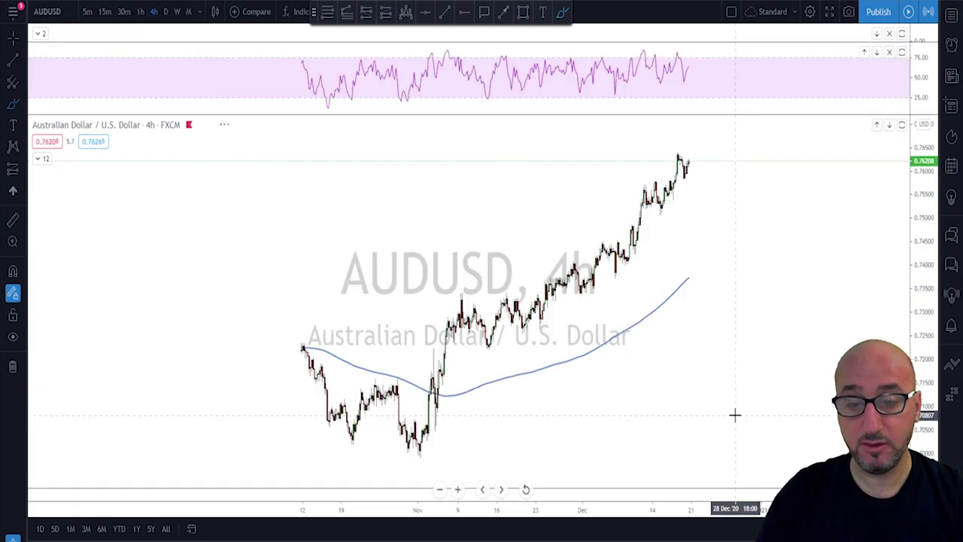
click(180, 13)
scroll(406, 263, up, 5)
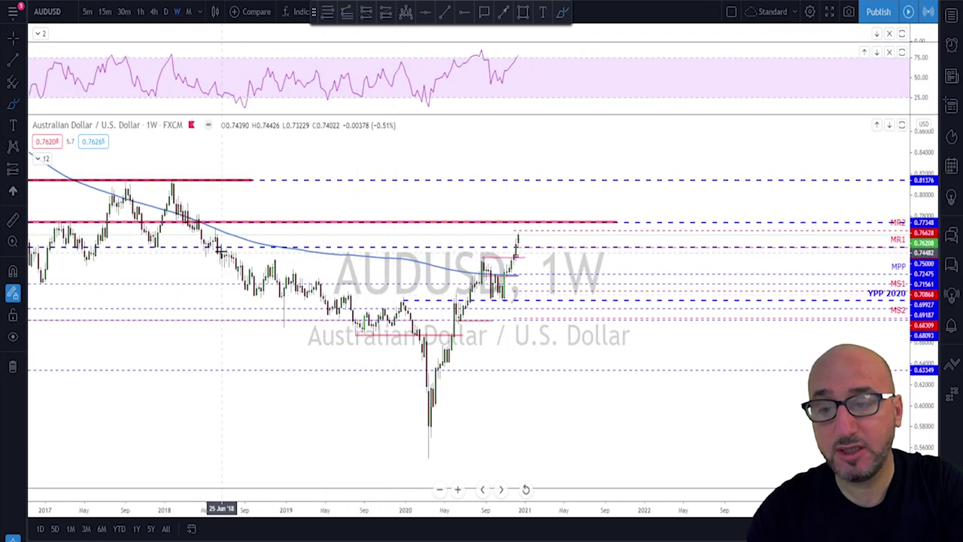
scroll(222, 242, down, 1)
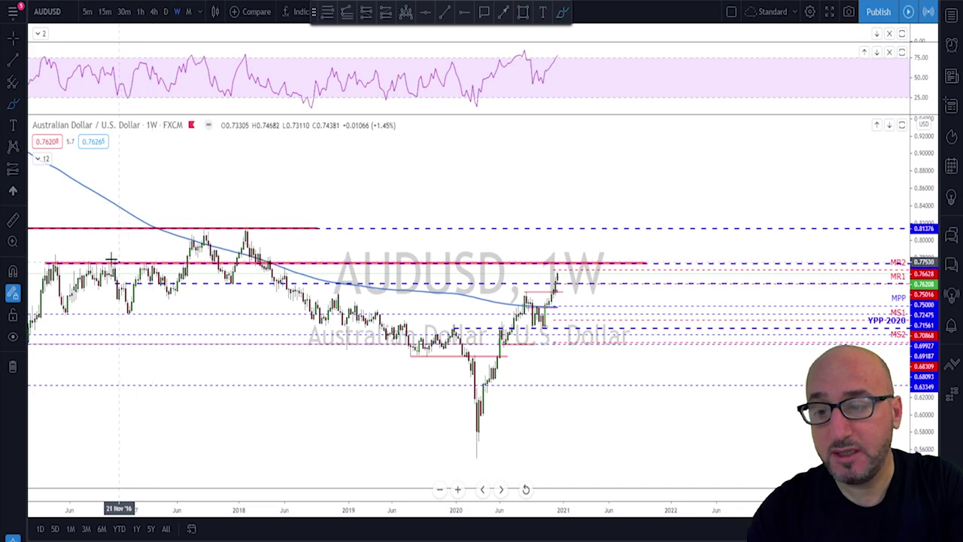
mouse_move(117, 261)
mouse_down()
mouse_move(70, 253)
mouse_move(60, 270)
mouse_move(175, 264)
mouse_move(95, 254)
mouse_up()
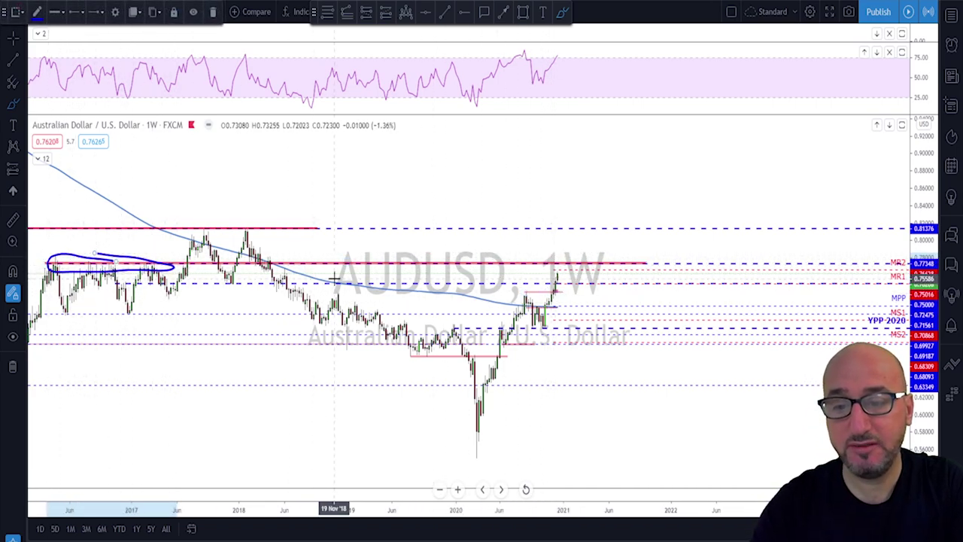
key(Delete)
Step: Examine the AUDUSD advance against the 0.77348 resistance on the weekly and daily timeframes
scroll(253, 285, up, 2)
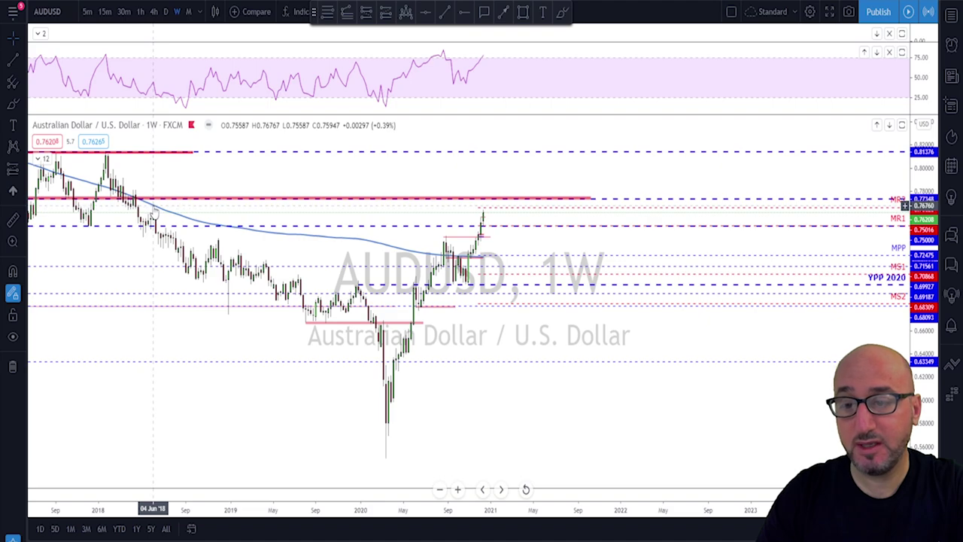
scroll(181, 204, down, 1)
scroll(390, 275, up, 1)
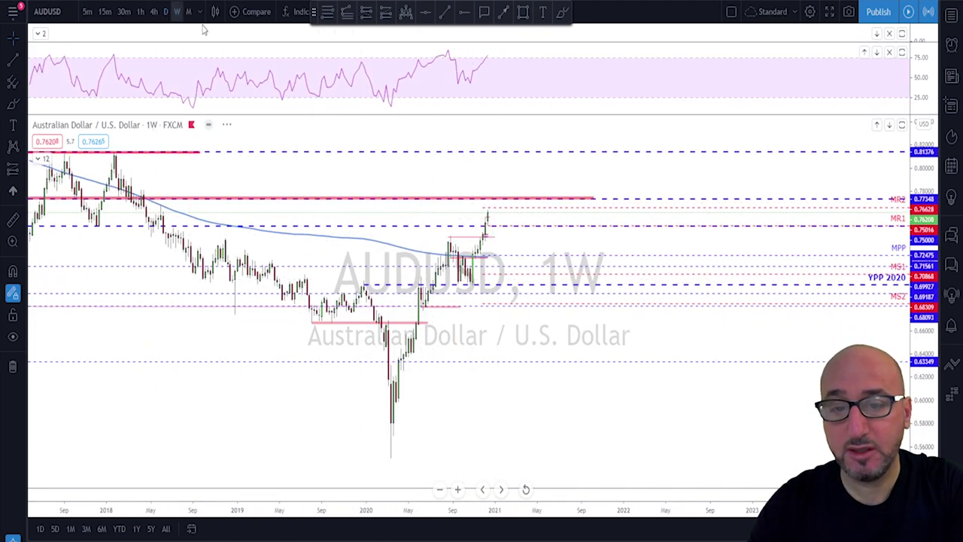
click(165, 11)
scroll(557, 188, down, 2)
scroll(519, 229, up, 3)
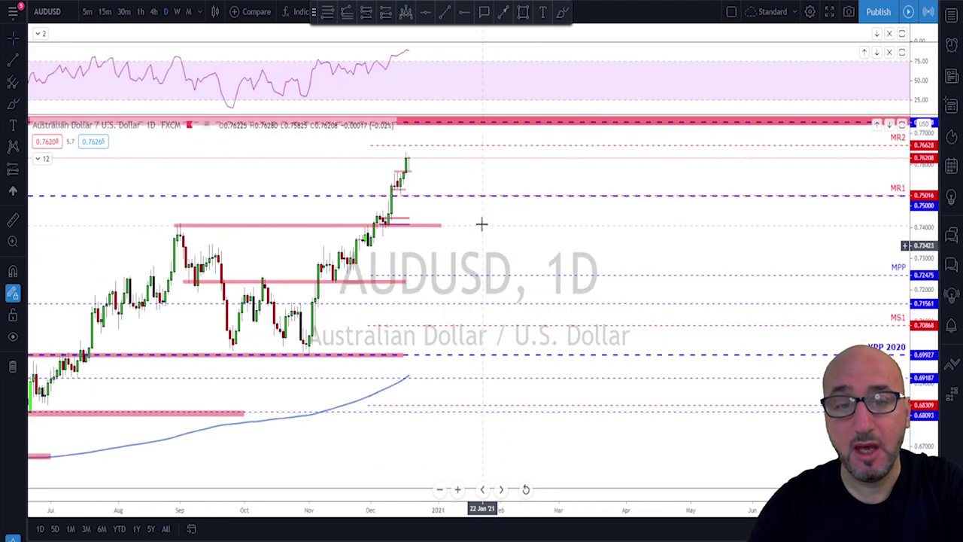
scroll(448, 224, up, 1)
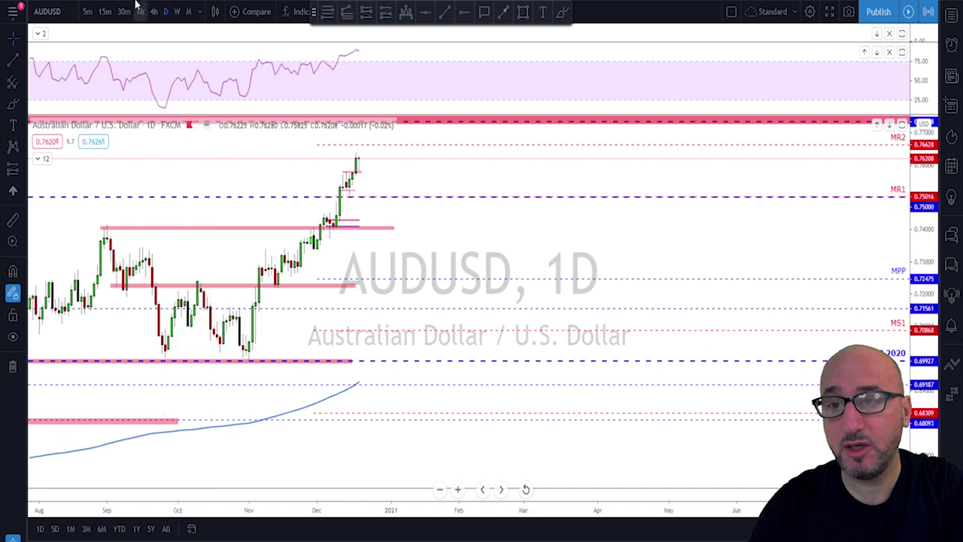
Step: Switch AUDUSD to the 4-hour timeframe and trace the swings up through the rising channel and the breakout above it with the Brush
click(154, 11)
scroll(516, 187, down, 3)
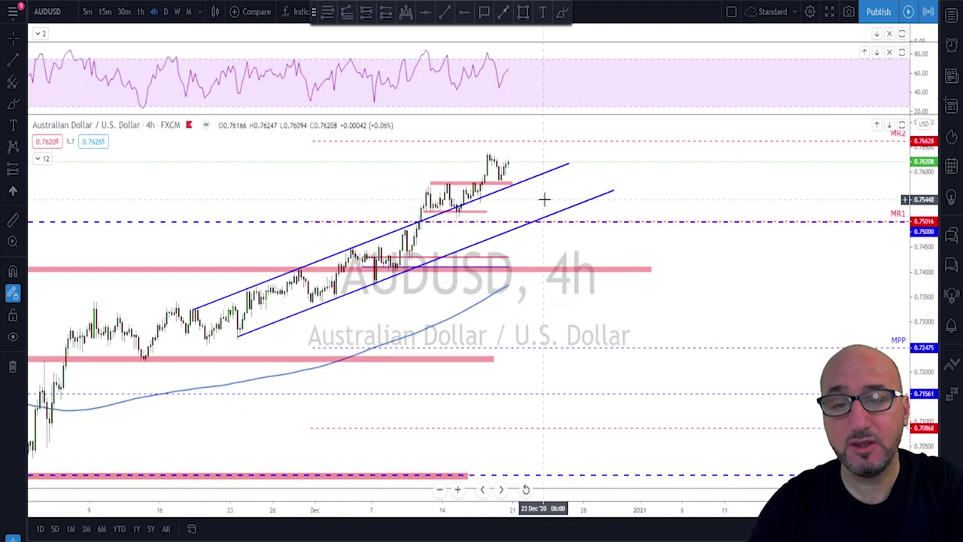
click(561, 14)
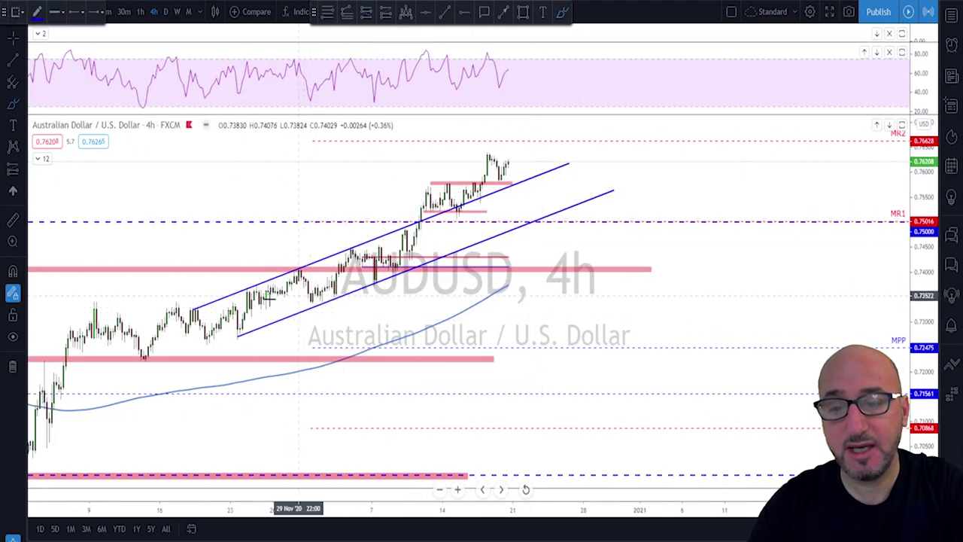
mouse_move(238, 335)
mouse_down()
mouse_move(304, 267)
mouse_move(331, 290)
mouse_move(358, 250)
mouse_move(406, 264)
mouse_move(431, 194)
mouse_move(457, 208)
mouse_move(489, 179)
mouse_up()
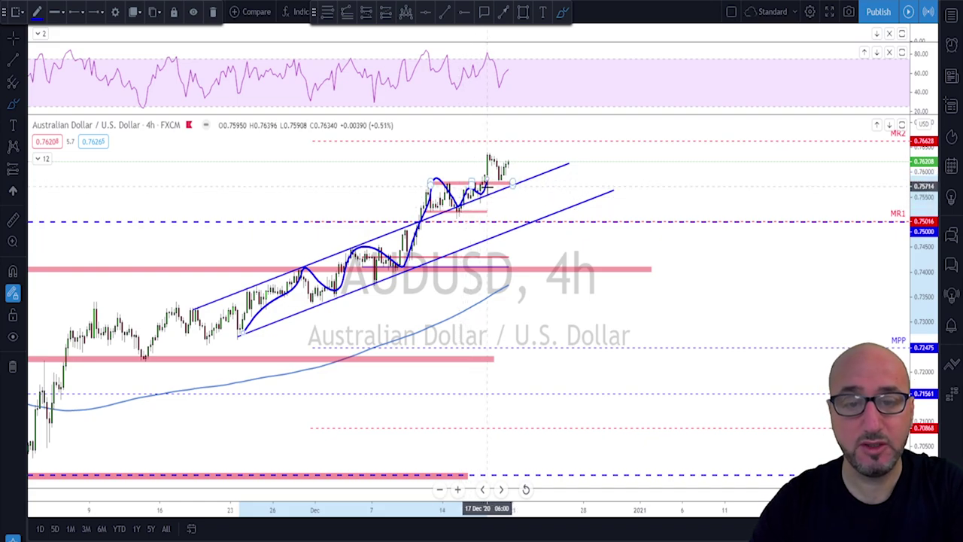
Step: Clear the AUDUSD swing trace, brush one path bouncing off the nearby support to MR2 and another falling to MR1 at 0.75016, and undo them
key(ctrl+z)
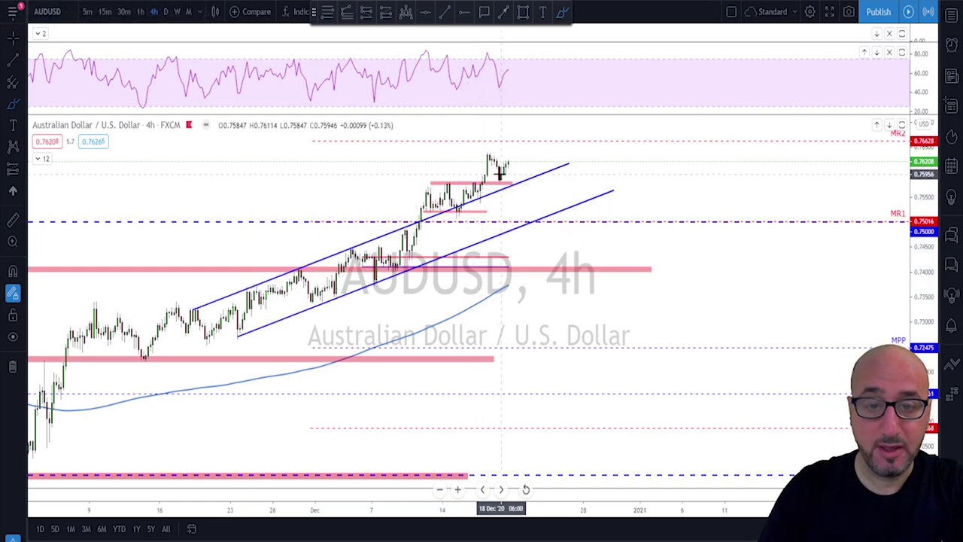
mouse_move(509, 159)
mouse_down()
mouse_move(516, 181)
mouse_move(442, 183)
mouse_move(520, 183)
mouse_move(532, 143)
mouse_move(540, 154)
mouse_move(518, 185)
mouse_move(529, 179)
mouse_move(541, 221)
mouse_move(553, 187)
mouse_move(545, 225)
mouse_up()
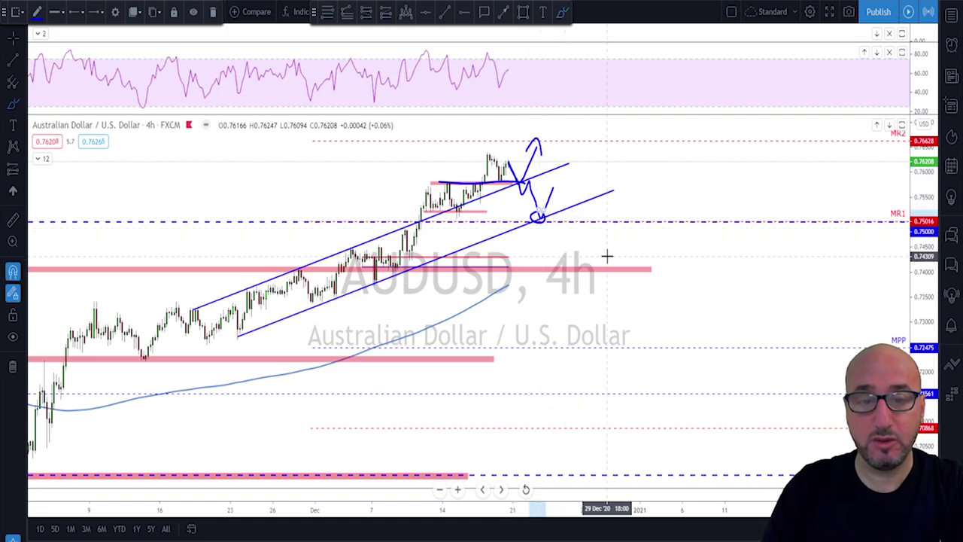
key(ctrl+z)
key(ctrl+z)
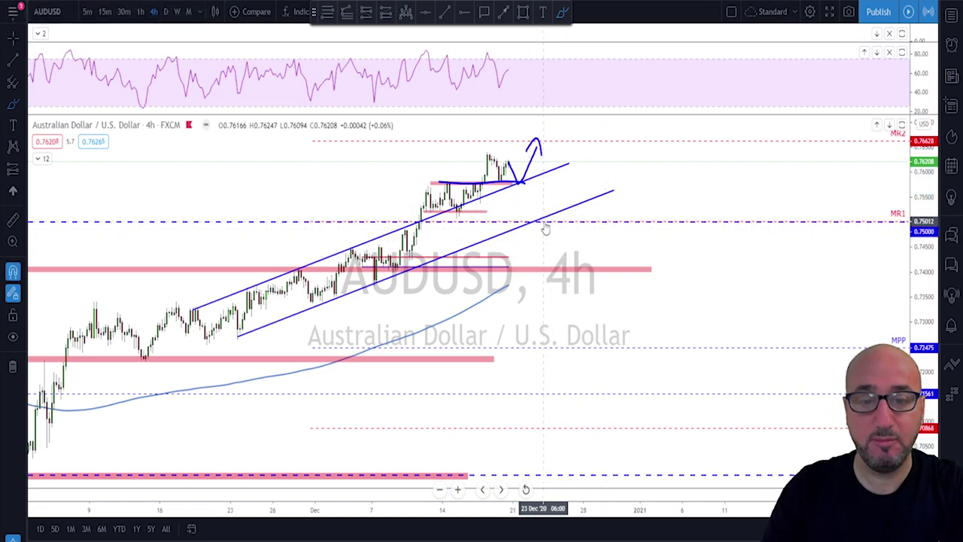
scroll(553, 215, down, 3)
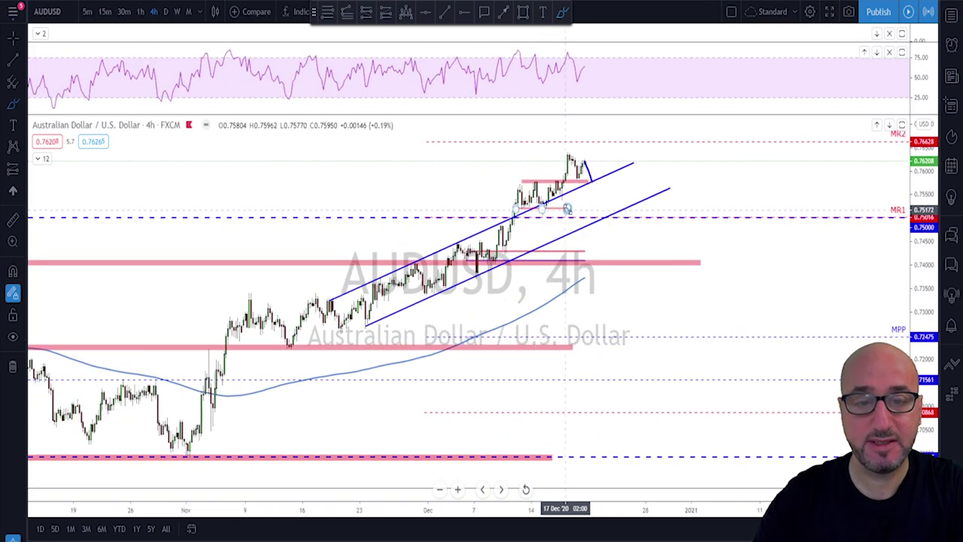
scroll(639, 227, down, 2)
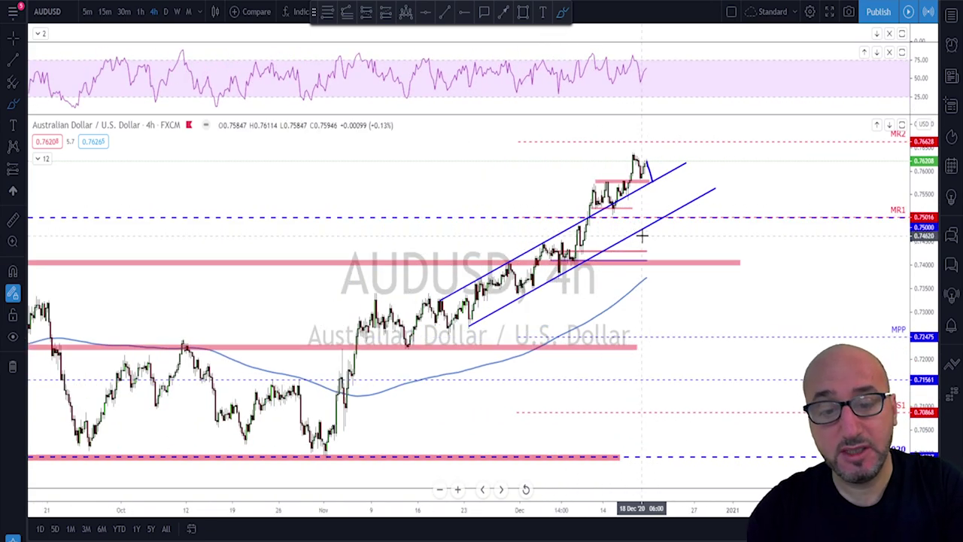
Step: Bring up NZDUSD and view its weekly chart back through the 2018 highs against the 0.71806 level
scroll(642, 236, down, 2)
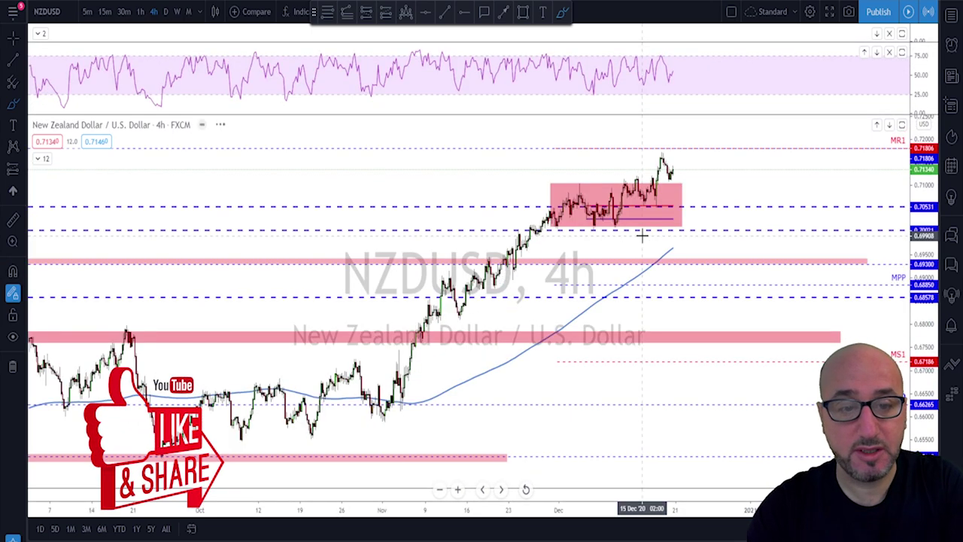
click(166, 11)
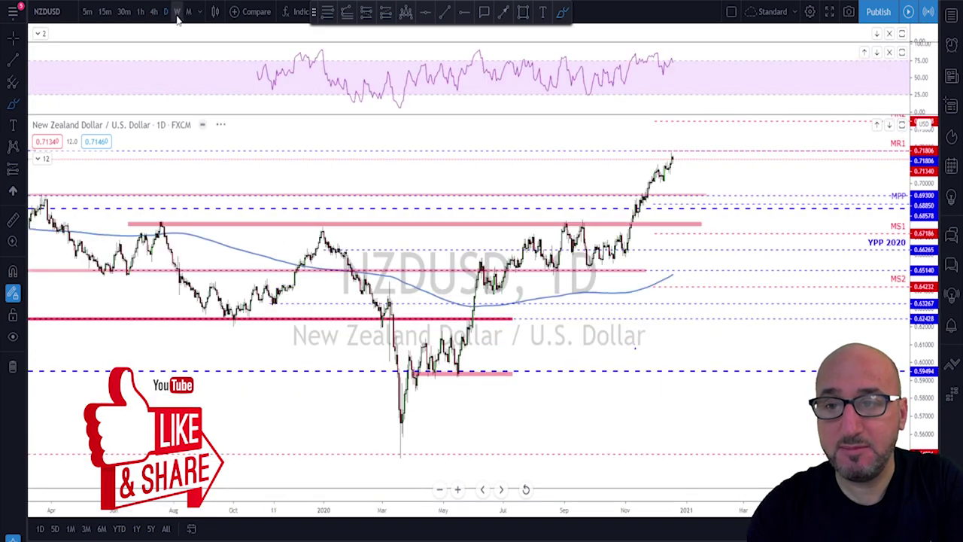
click(177, 11)
scroll(461, 342, up, 3)
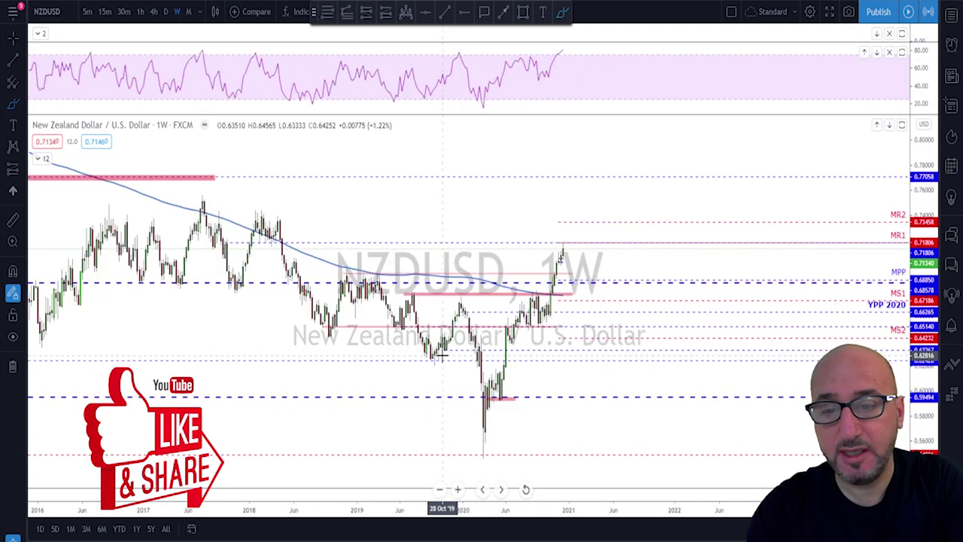
scroll(442, 358, up, 2)
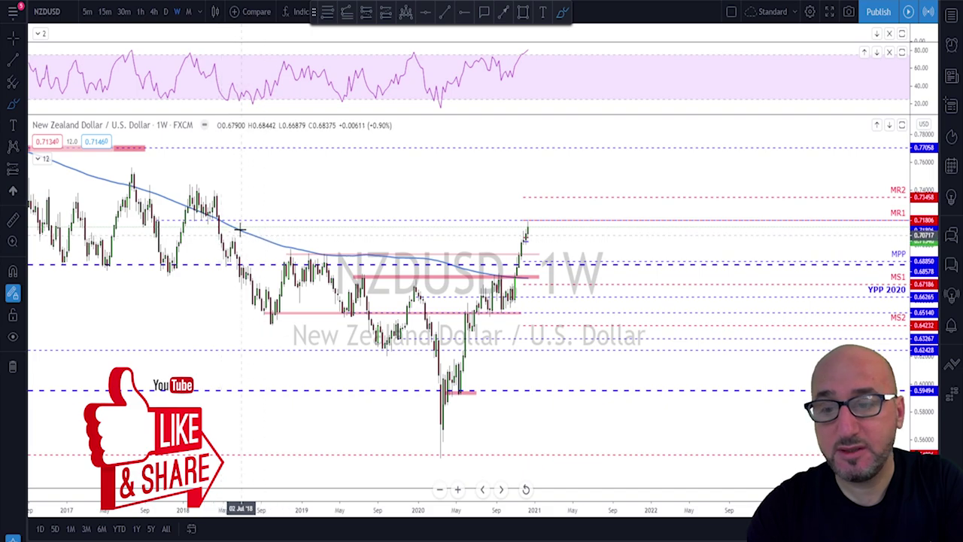
Step: Circle the early-2018 lows at the 0.71806 level and line the highs above them with the Brush, and undo both marks
mouse_move(217, 216)
mouse_down()
mouse_move(194, 220)
mouse_move(219, 219)
mouse_up()
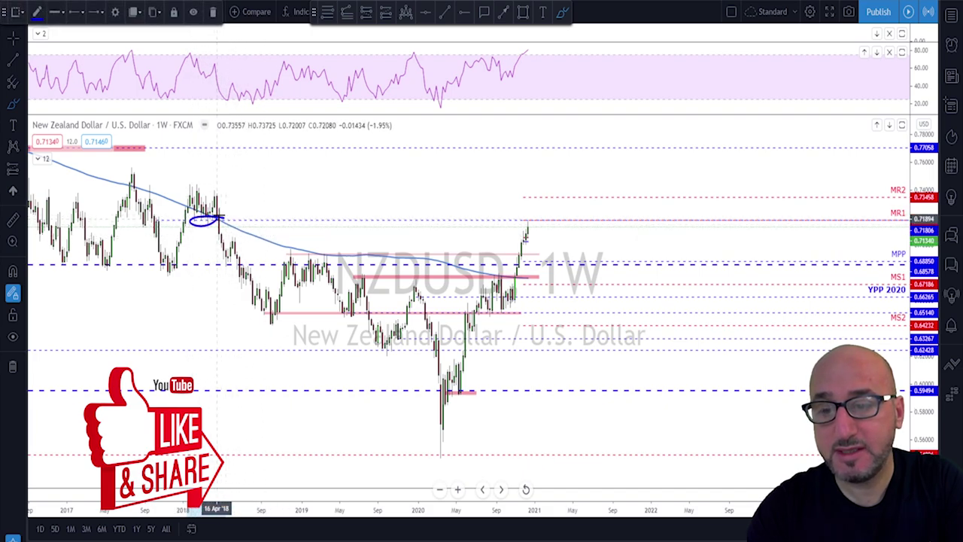
drag(184, 188, 222, 188)
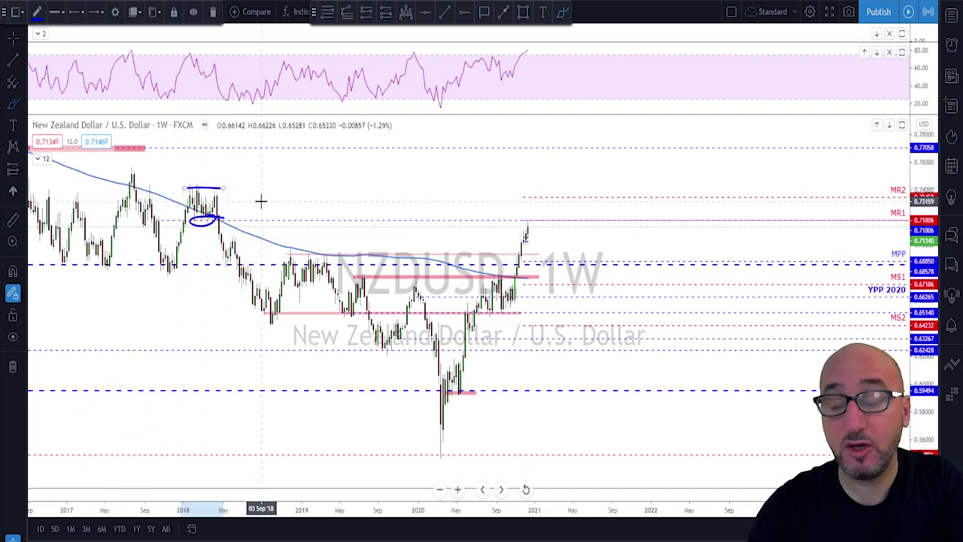
key(ctrl+z)
key(ctrl+z)
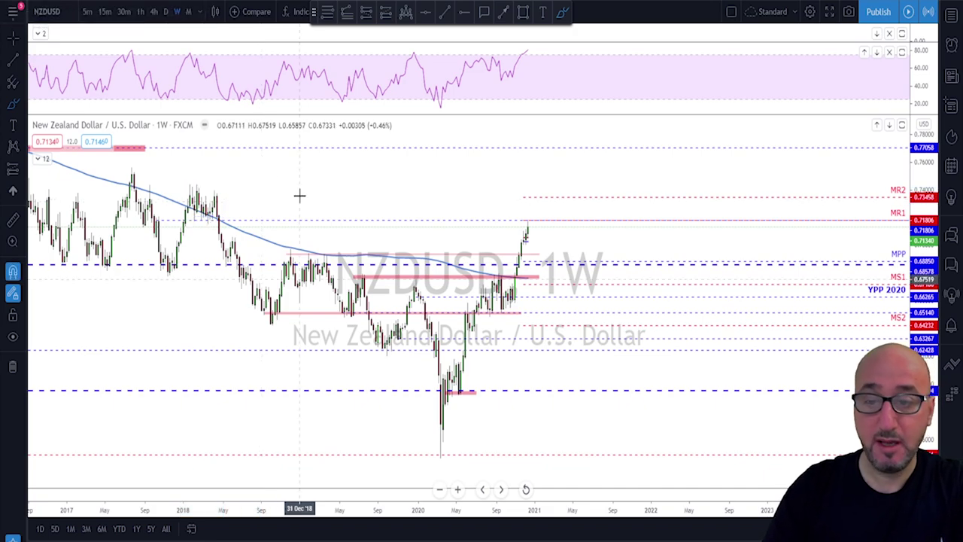
Step: Switch NZDUSD to the daily timeframe, brush a short stroke over the early-December bounce, and undo it
click(167, 12)
scroll(488, 223, up, 5)
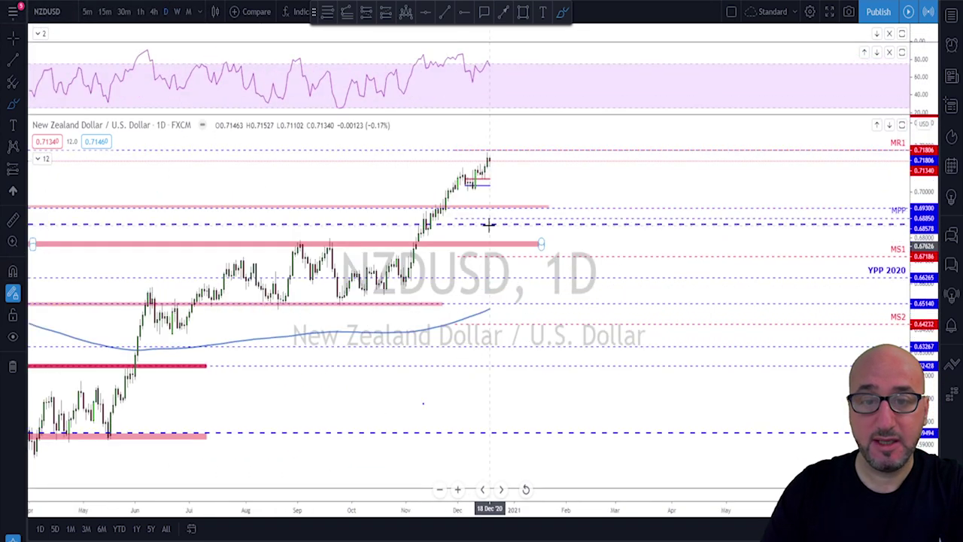
drag(329, 203, 343, 193)
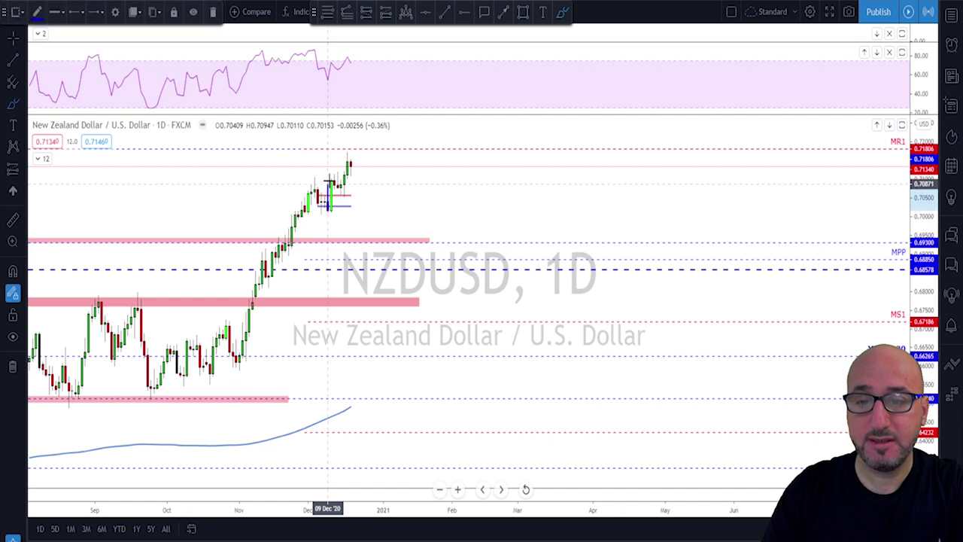
key(ctrl+z)
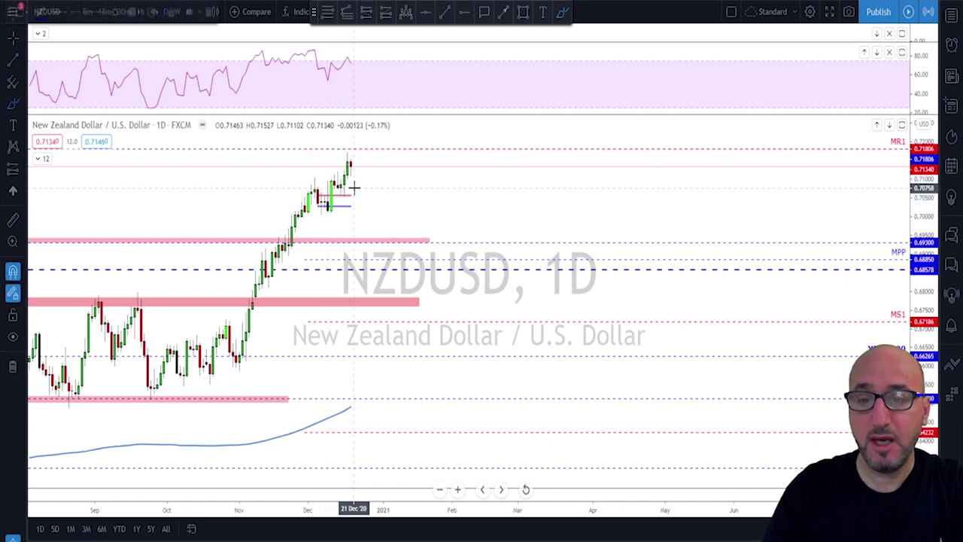
Step: On the 4-hour NZDUSD chart, brush a path dipping to about 0.71000 and rising above MR1 at 0.71806, and undo it
click(153, 12)
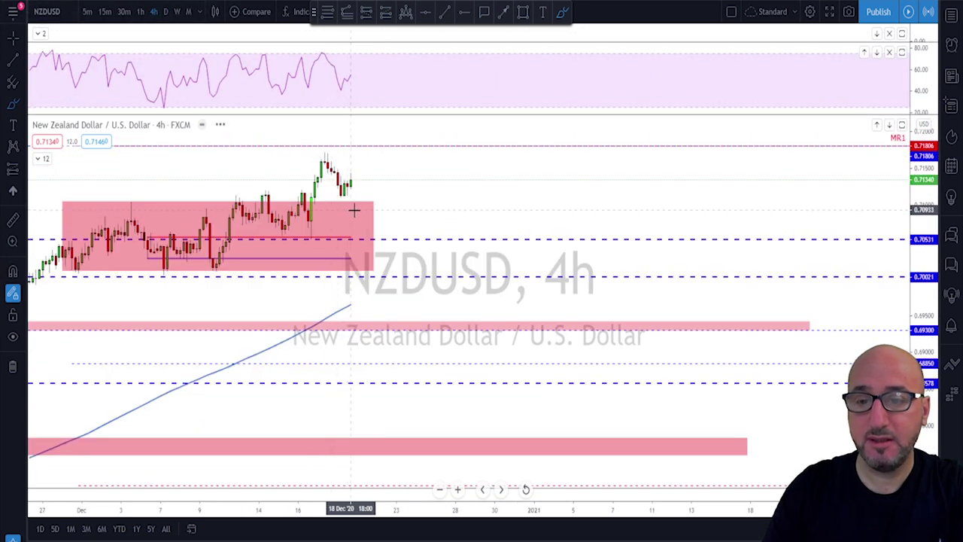
scroll(351, 211, down, 2)
mouse_move(454, 174)
mouse_down()
mouse_move(464, 198)
mouse_move(484, 143)
mouse_move(487, 167)
mouse_up()
key(ctrl)
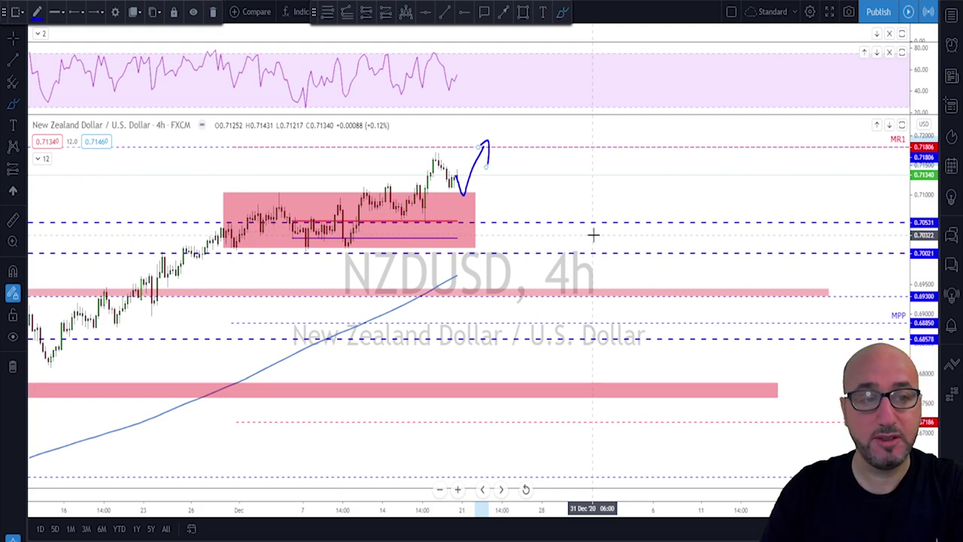
key(ctrl+z)
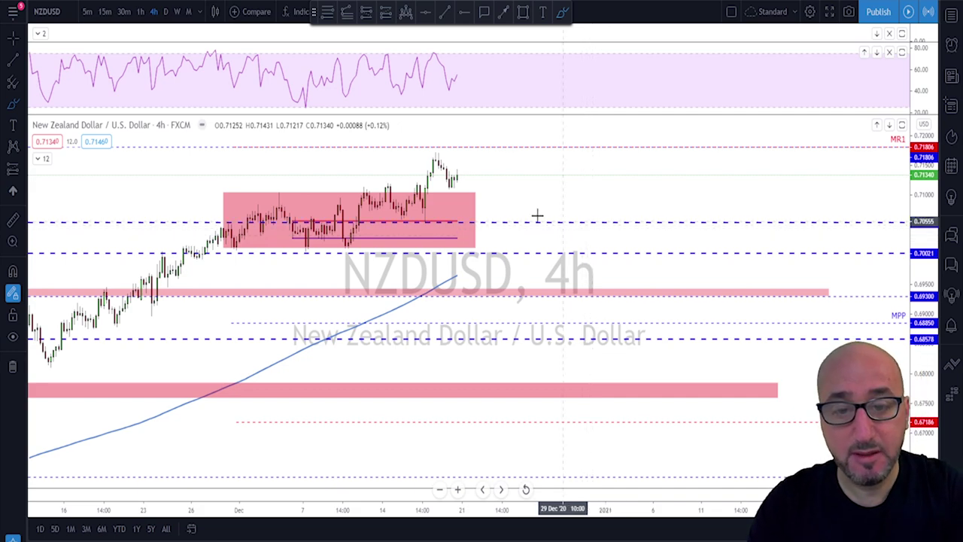
Step: Brush a horizontal support line along the mid-December highs at about 0.71100, just above the consolidation zone, and undo it
scroll(543, 213, down, 1)
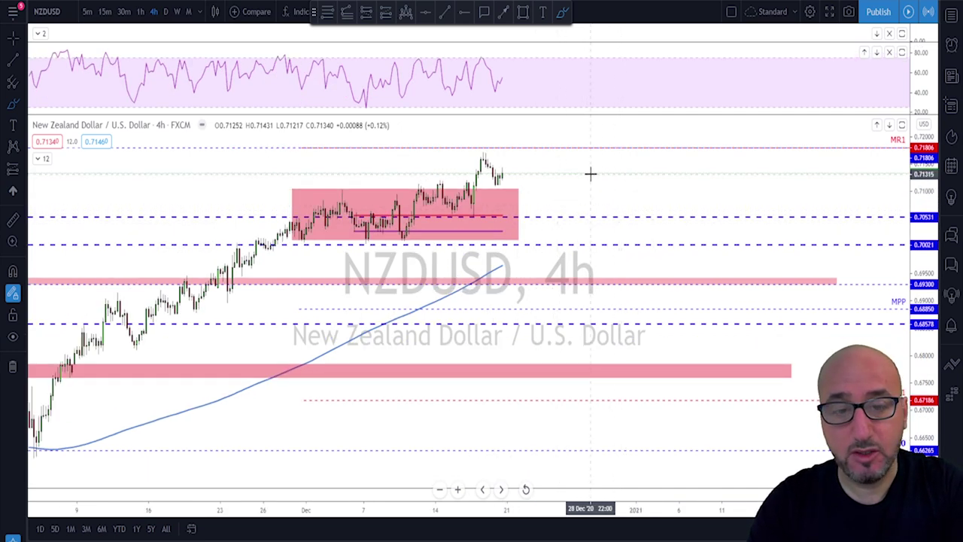
scroll(578, 168, down, 1)
drag(466, 186, 552, 182)
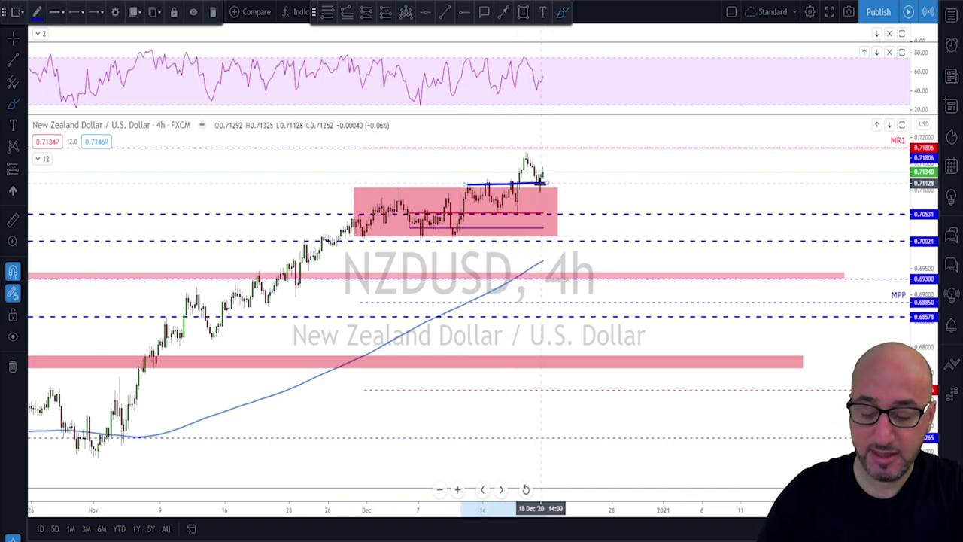
key(ctrl+z)
Step: Brush a bearish NZDUSD path breaking below the consolidation zone, retesting it and falling to about 0.68000, and delete it
scroll(543, 198, down, 1)
scroll(545, 197, down, 2)
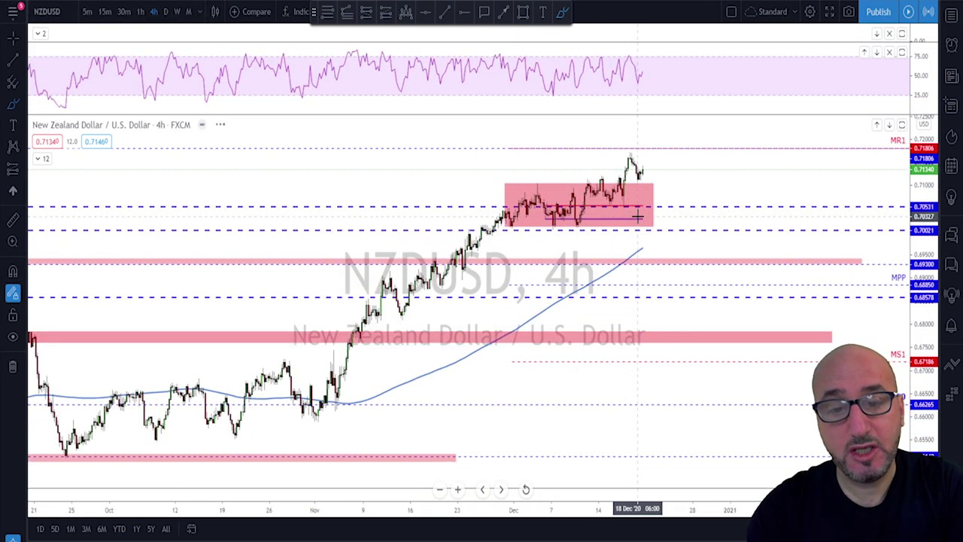
mouse_move(640, 169)
mouse_down()
mouse_move(650, 249)
mouse_move(656, 220)
mouse_move(700, 326)
mouse_up()
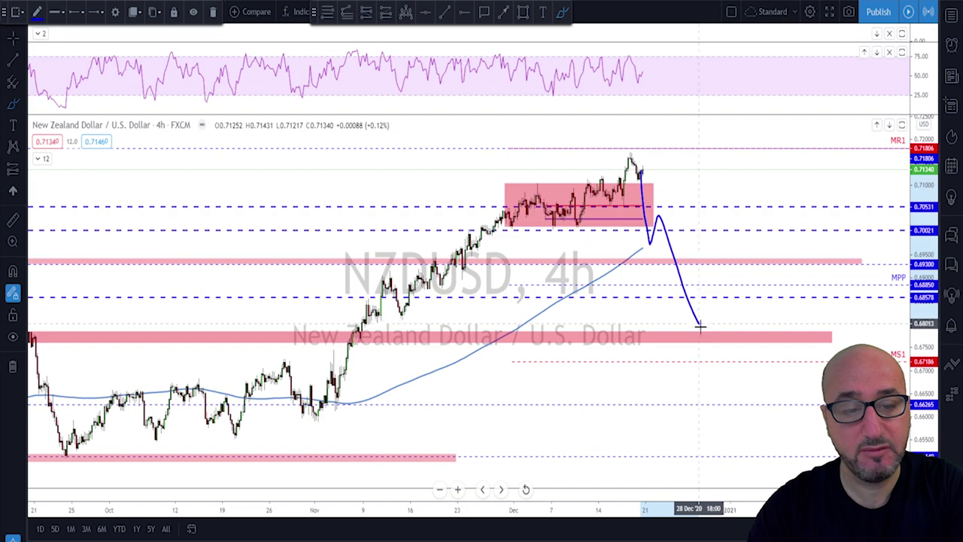
scroll(704, 334, down, 2)
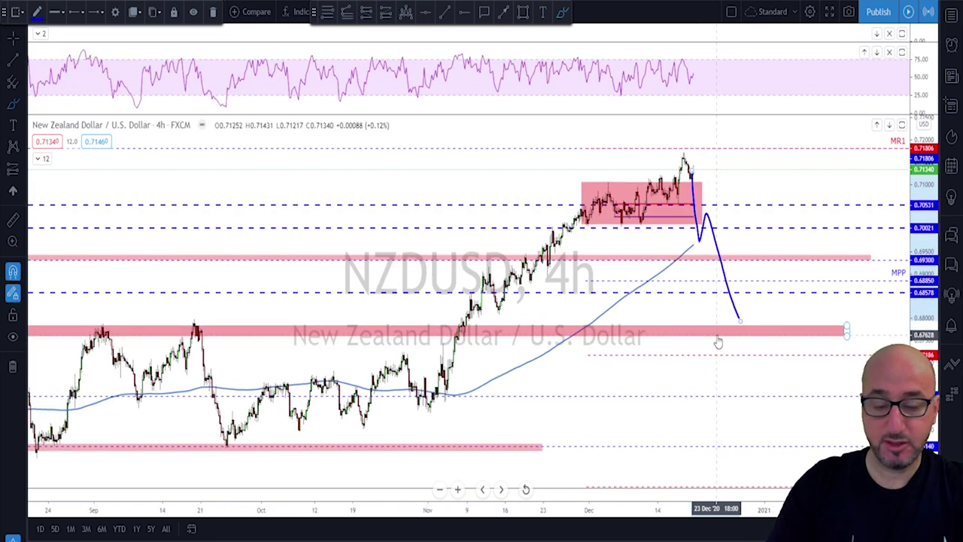
key(Delete)
Step: Switch NZDUSD to the daily timeframe, trace the horizontal zone running from mid-2019 to the recent price with the Brush, and delete the stroke
click(165, 12)
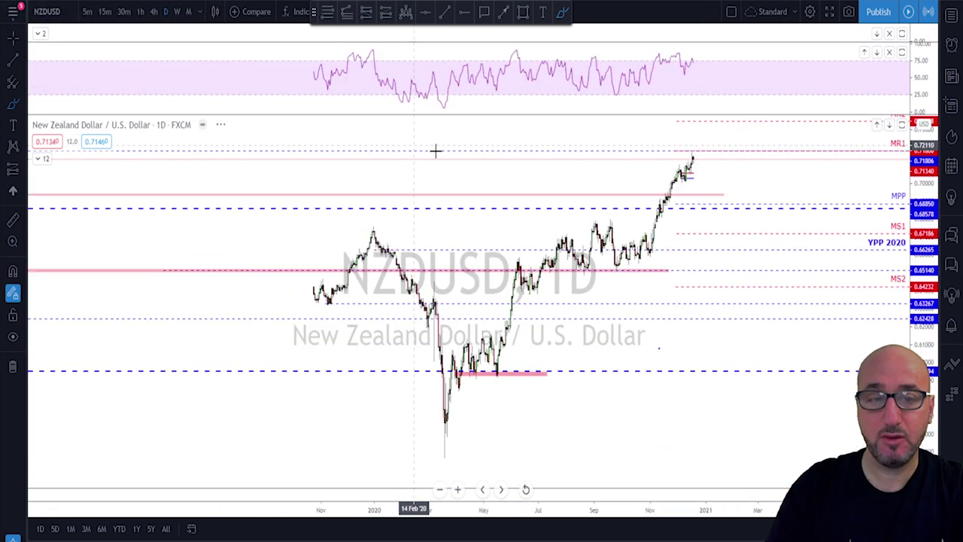
scroll(564, 218, down, 3)
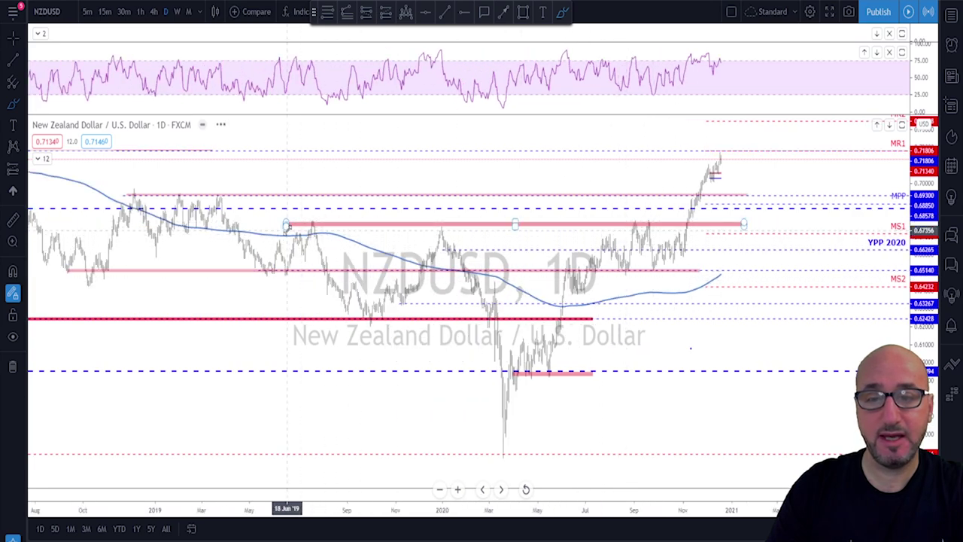
drag(293, 223, 740, 230)
key(Delete)
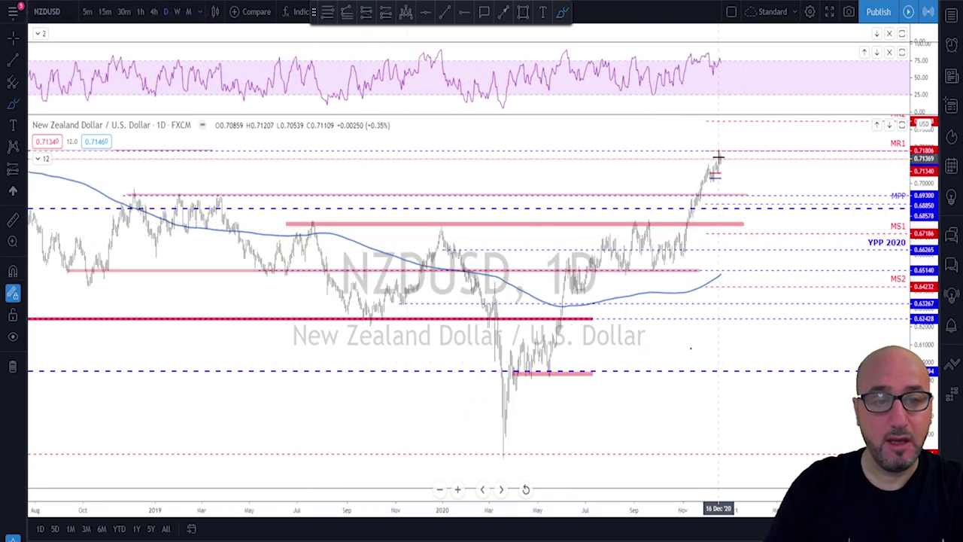
Step: Brush a daily drop from the December high to the zone just above MS1, underline the December lows, circle the zone and add a rebound above 0.70000
scroll(688, 215, up, 2)
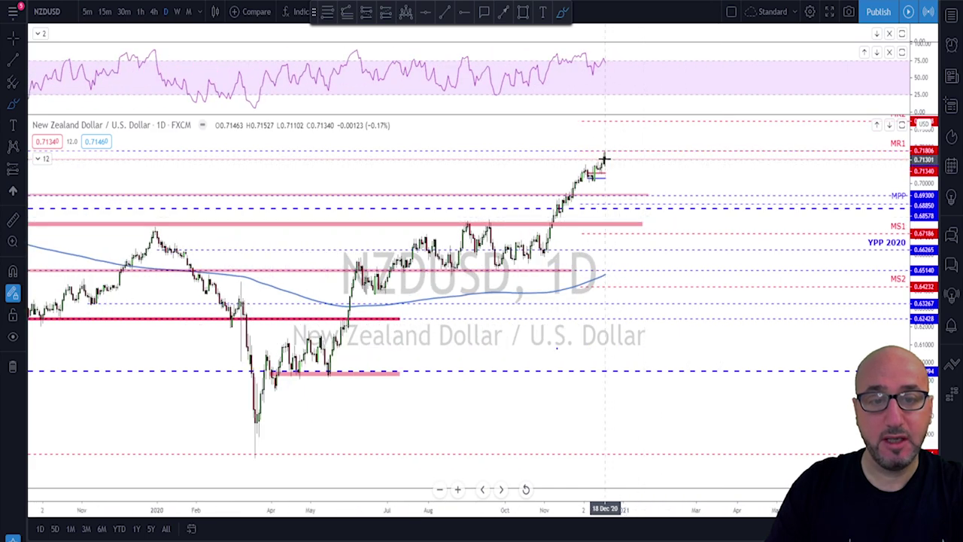
drag(605, 155, 624, 223)
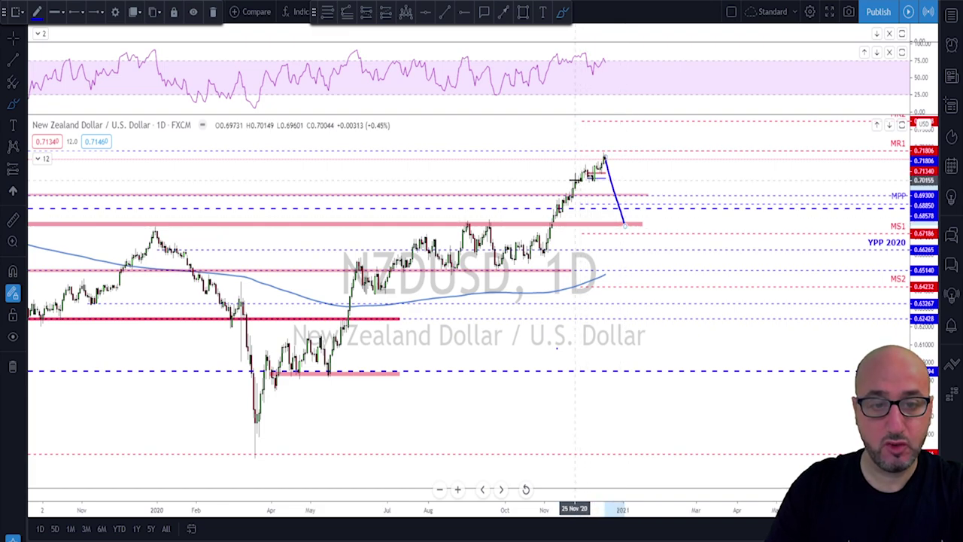
click(623, 180)
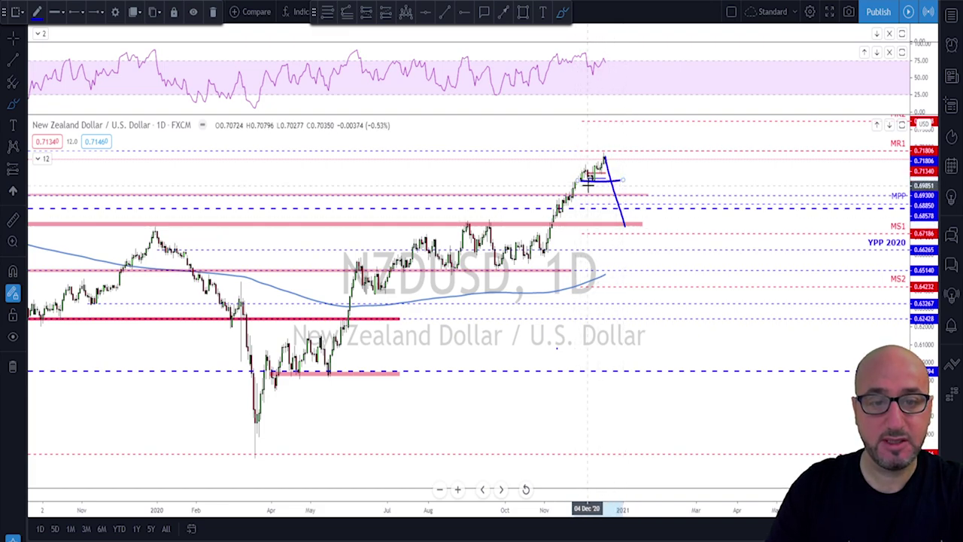
scroll(585, 184, up, 1)
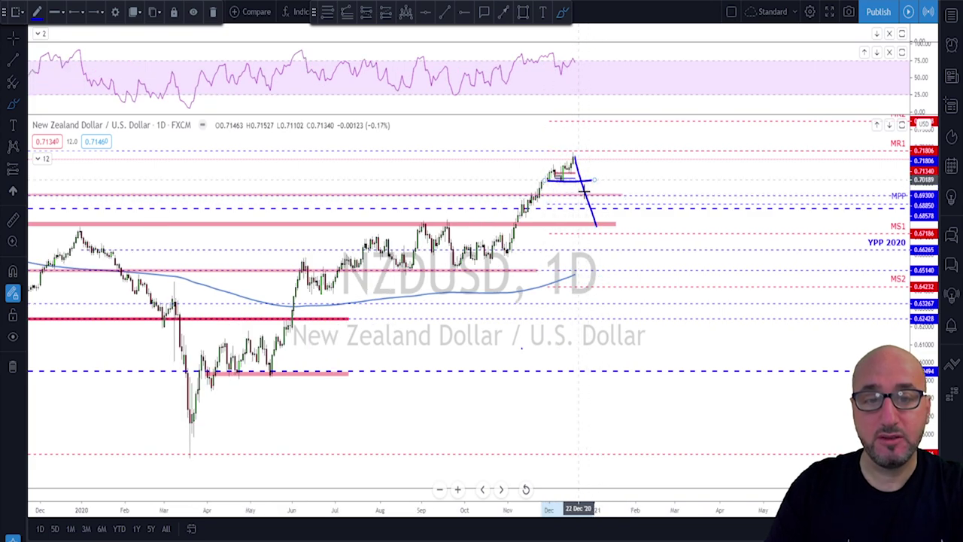
mouse_move(606, 218)
mouse_down()
mouse_move(591, 227)
mouse_move(608, 221)
mouse_move(626, 184)
mouse_move(634, 189)
mouse_up()
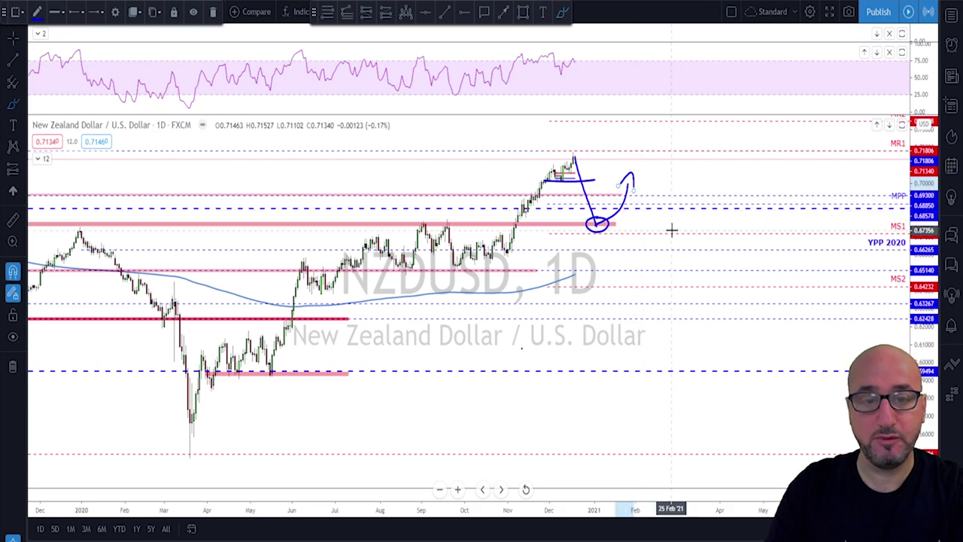
Step: Undo all the Brush marks of the drop, underline, circle and rebound on the daily NZDUSD chart
key(ctrl+z)
key(ctrl+z)
key(ctrl+z)
key(ctrl+z)
key(ctrl+z)
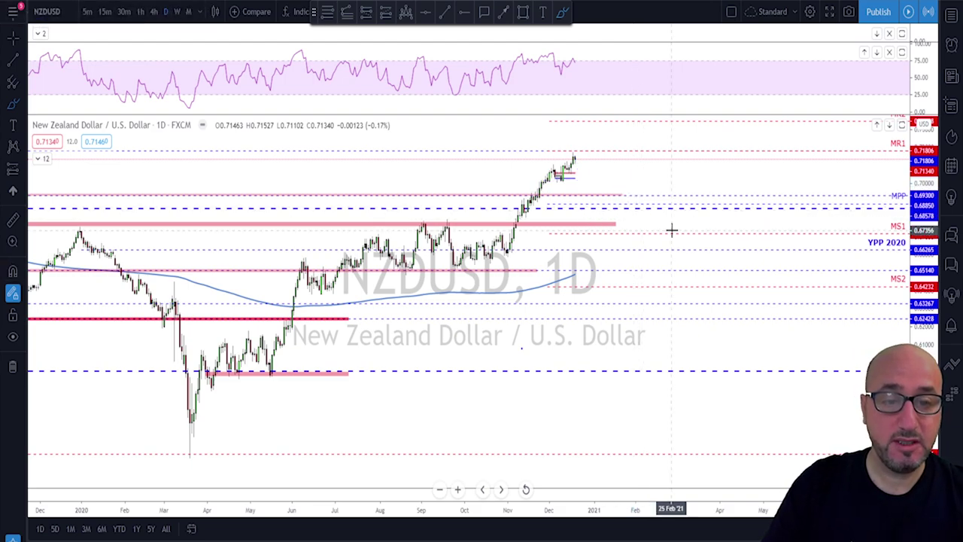
scroll(667, 211, down, 2)
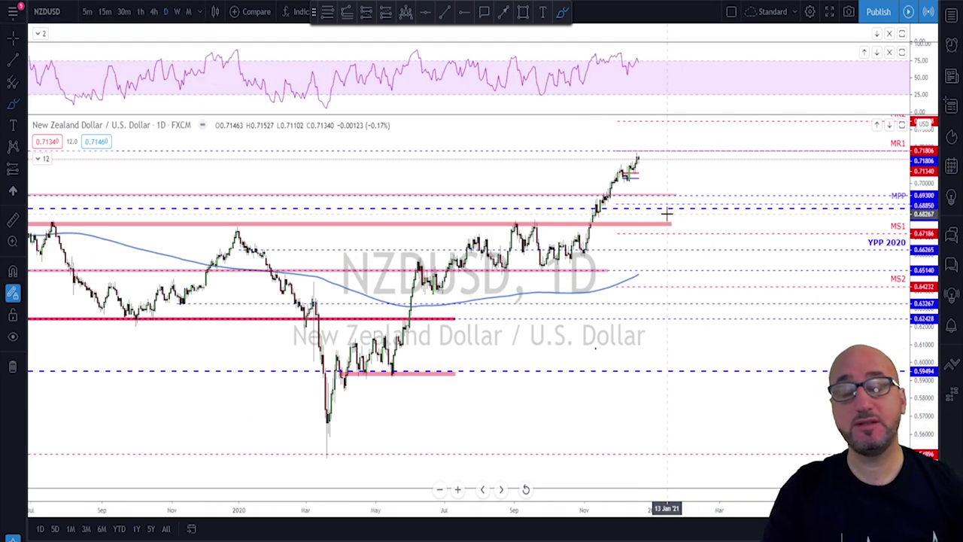